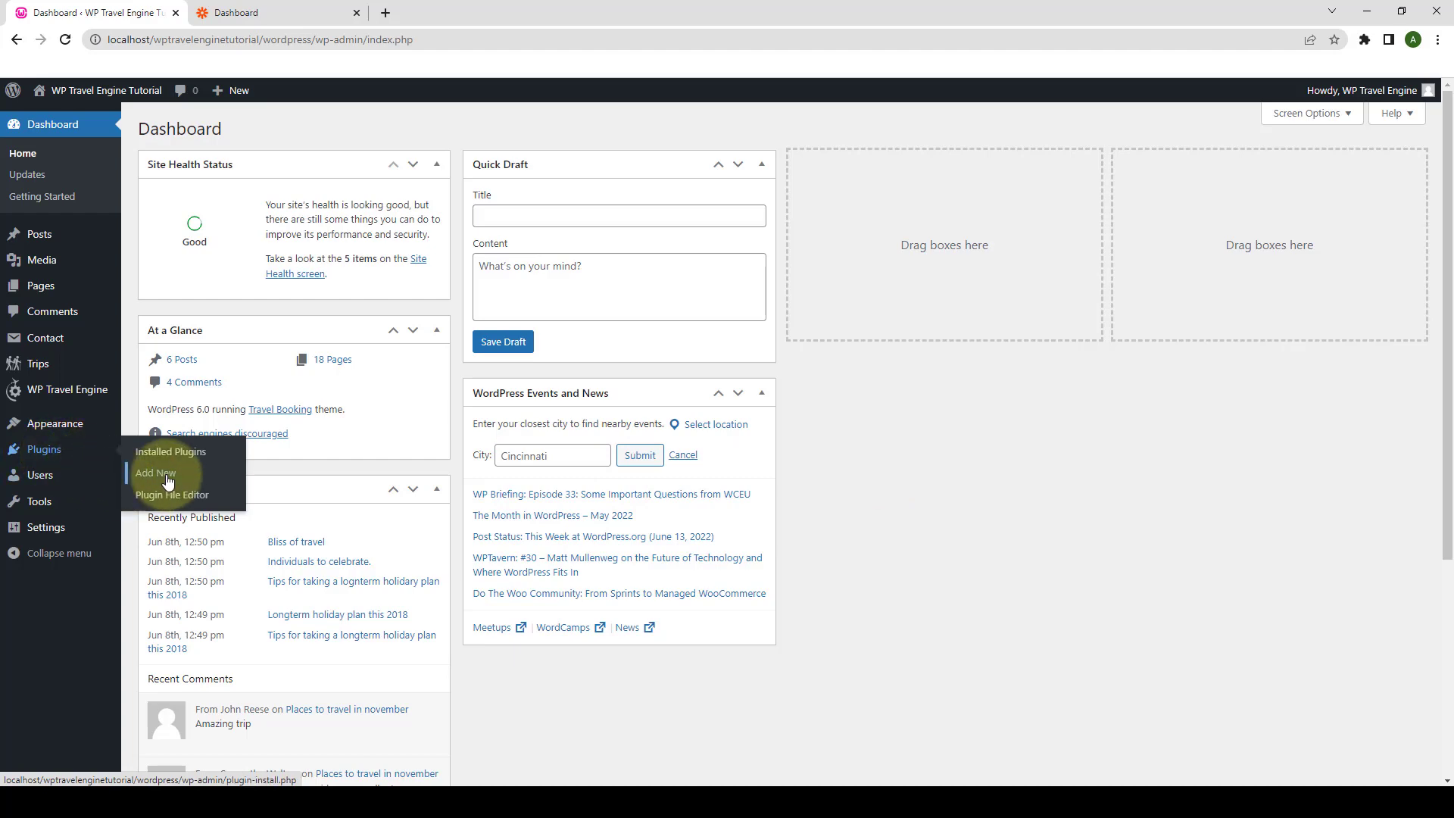
- Upload, install and activate the wp-travel-engine-zapier.zip plugin
left_click(167, 483)
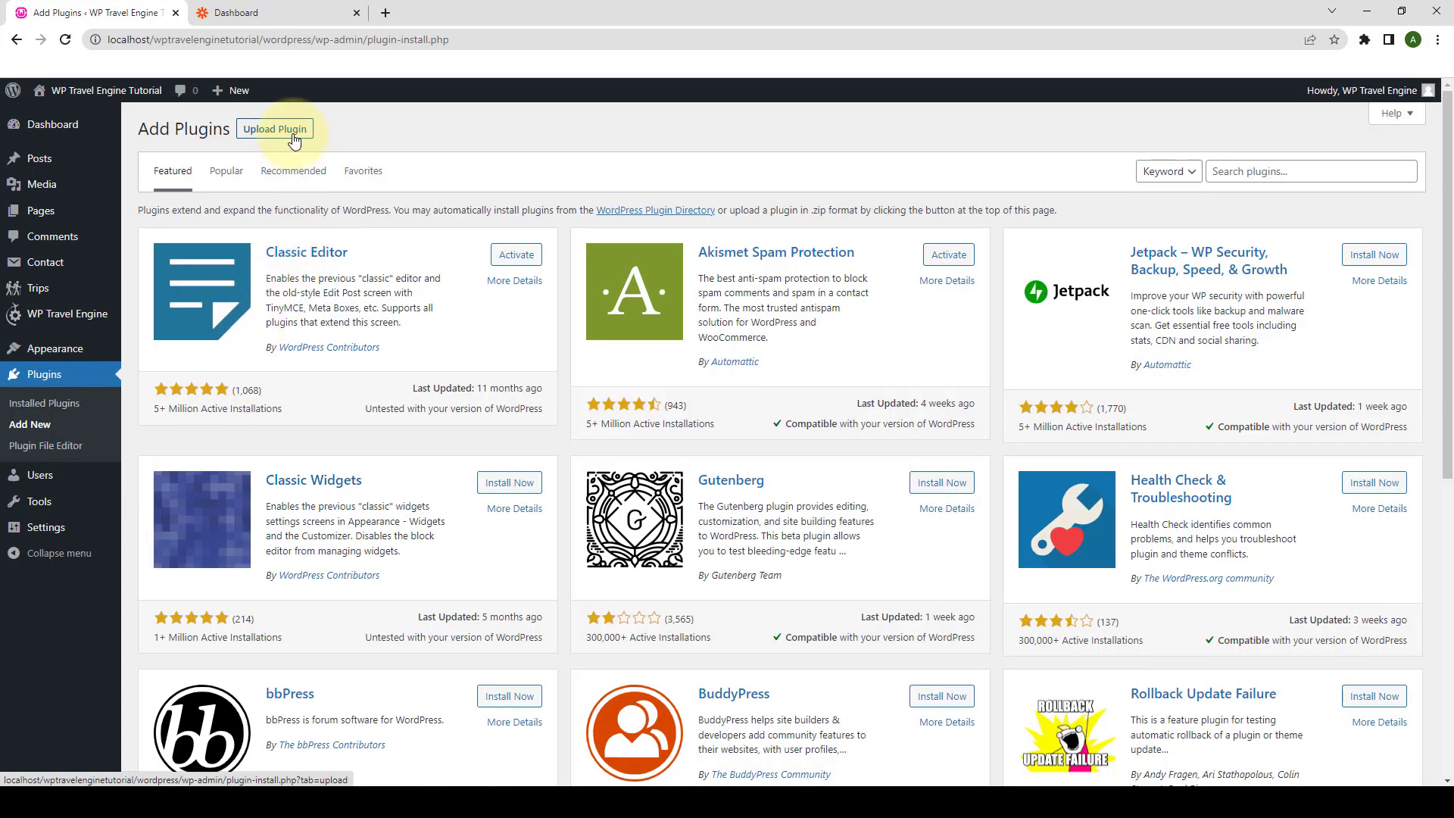
left_click(295, 142)
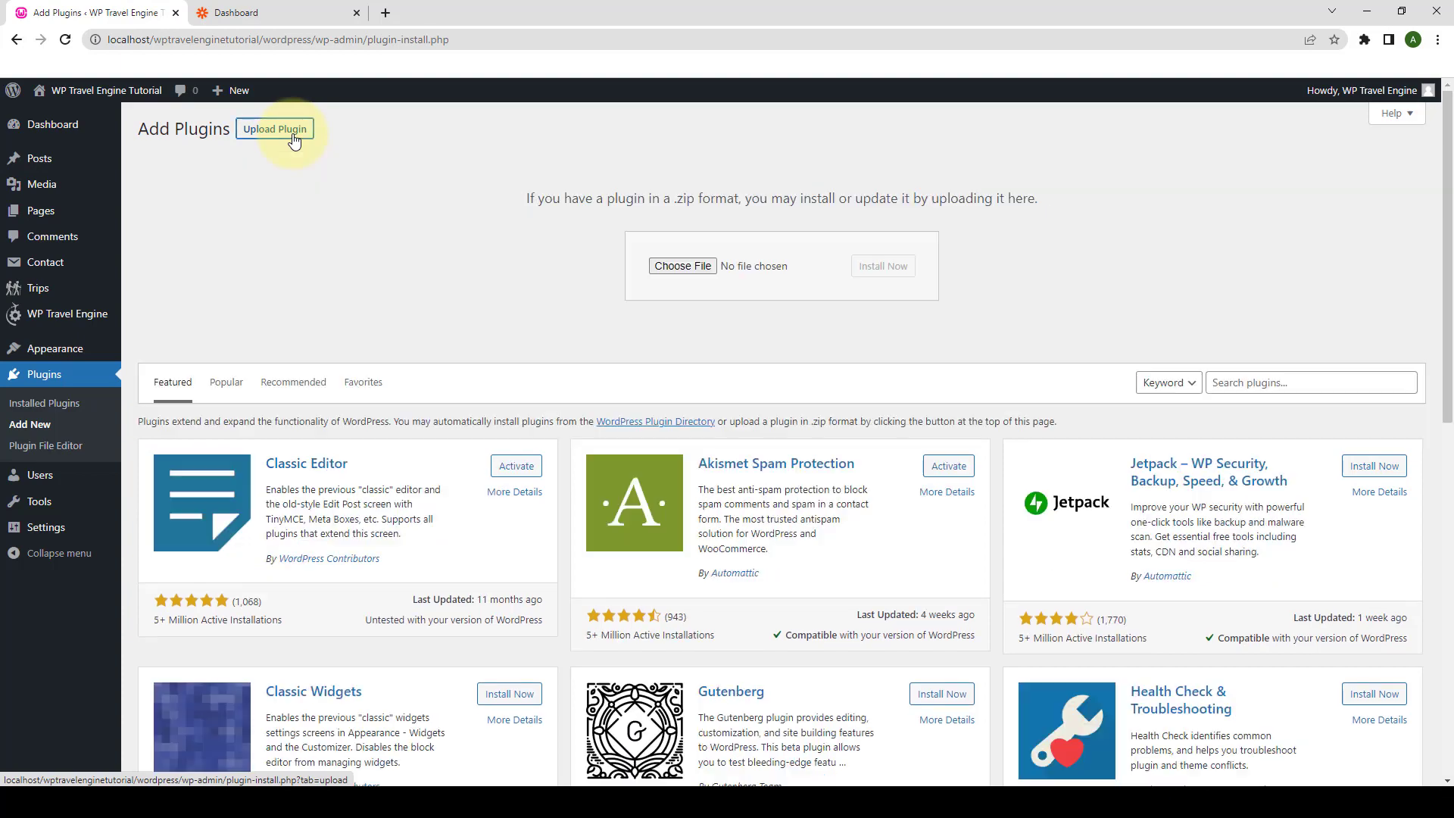
left_click(665, 267)
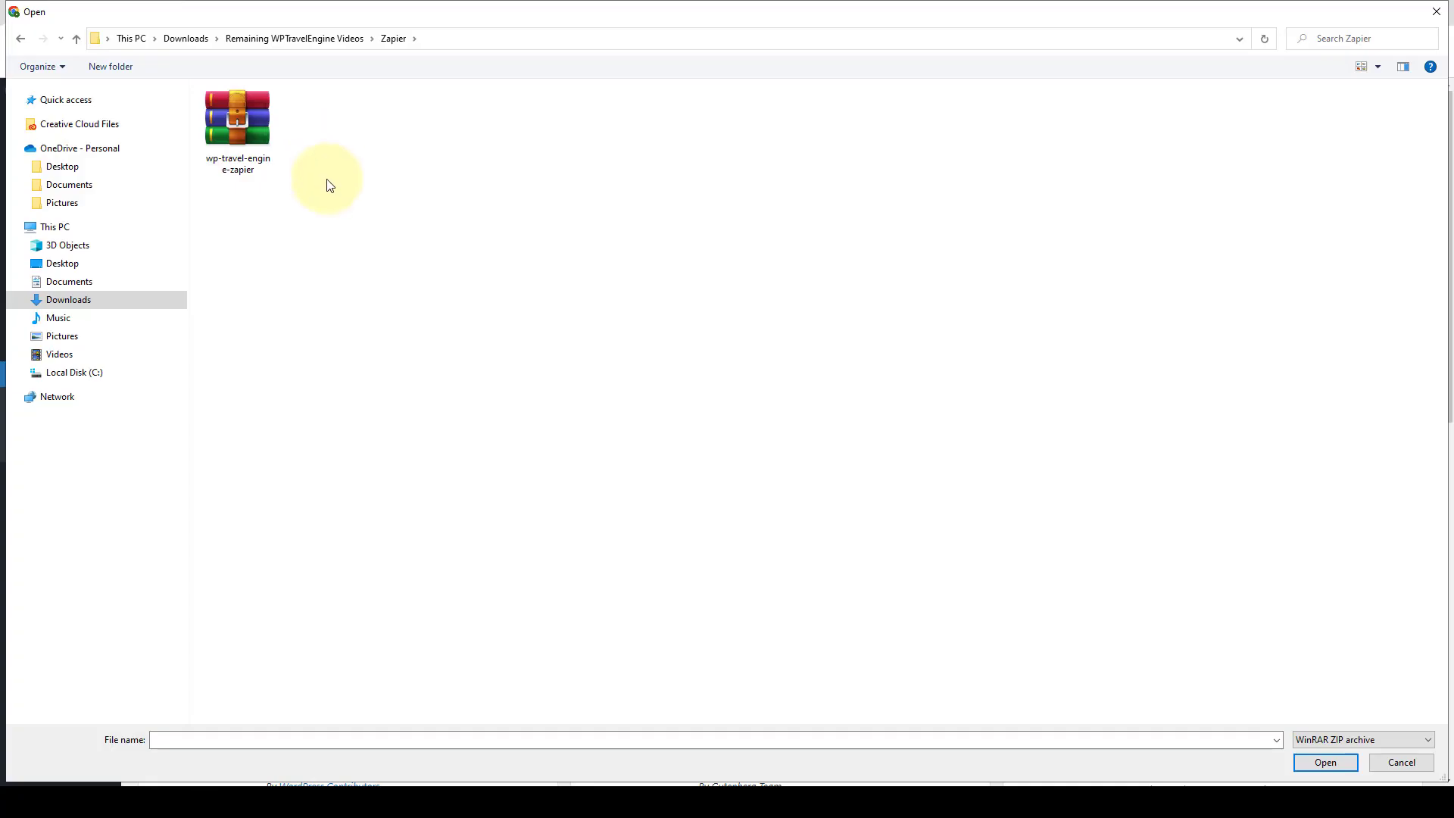
left_click(259, 131)
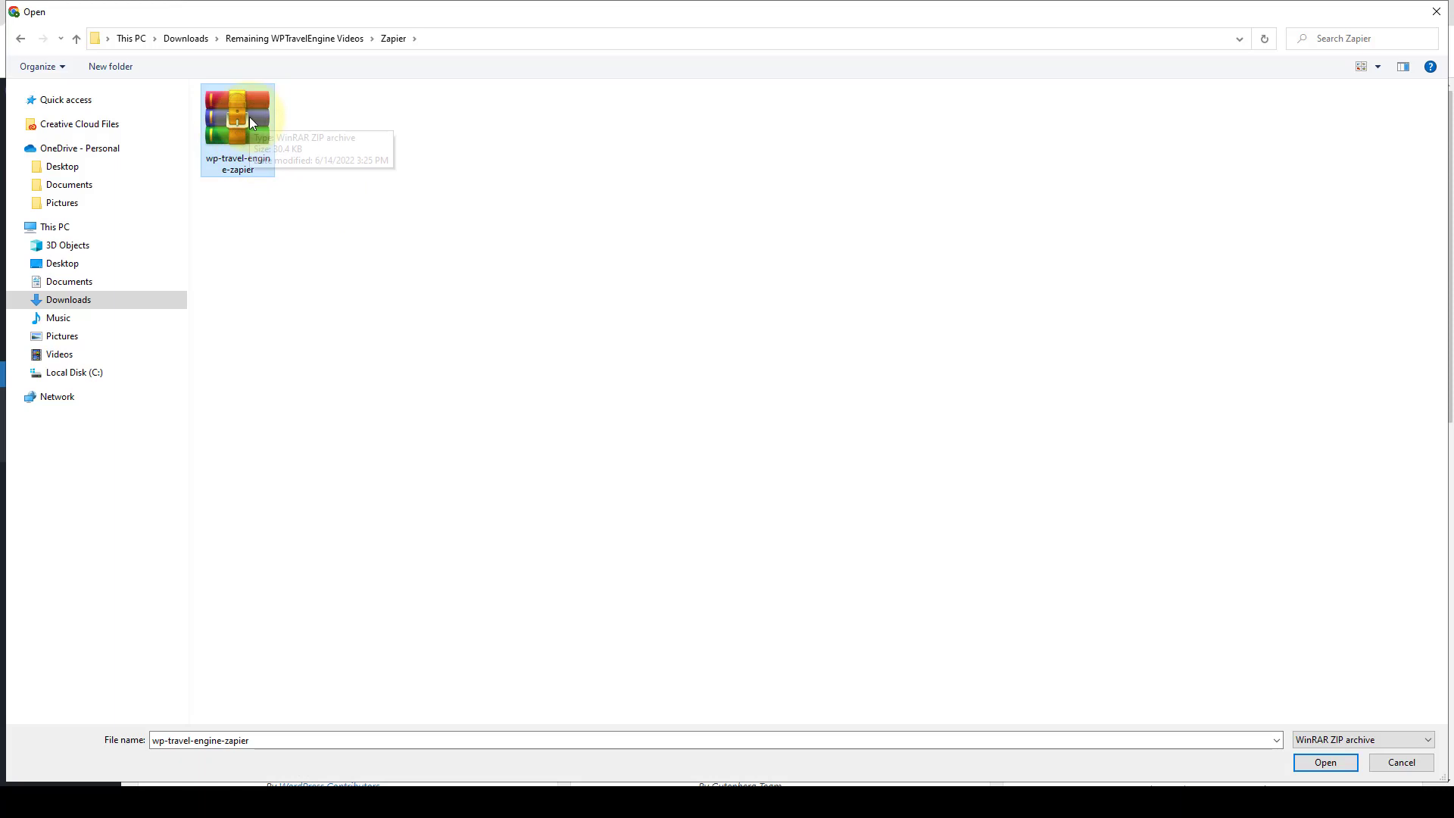
left_click(1339, 756)
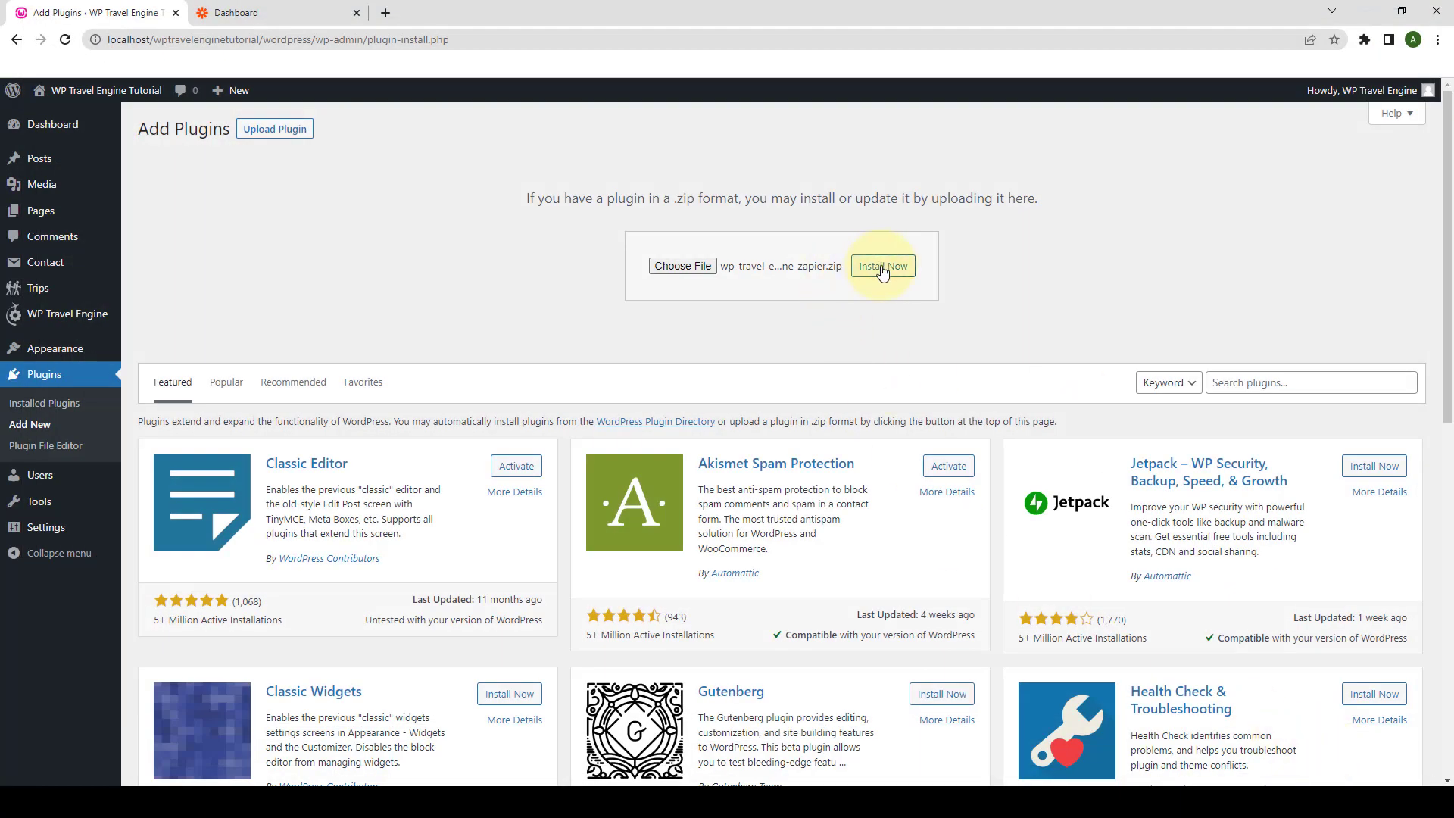
left_click(883, 272)
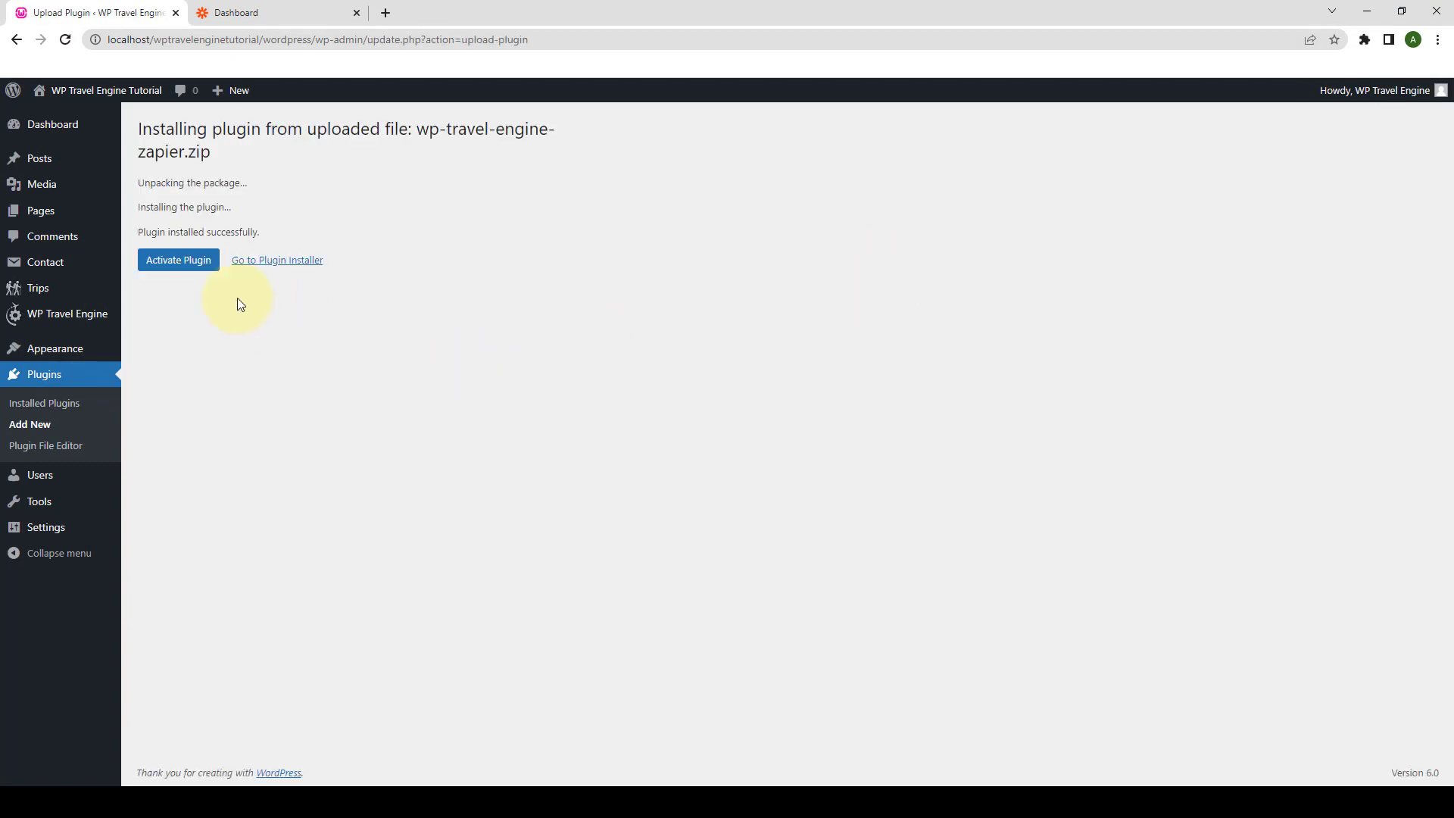
left_click(205, 269)
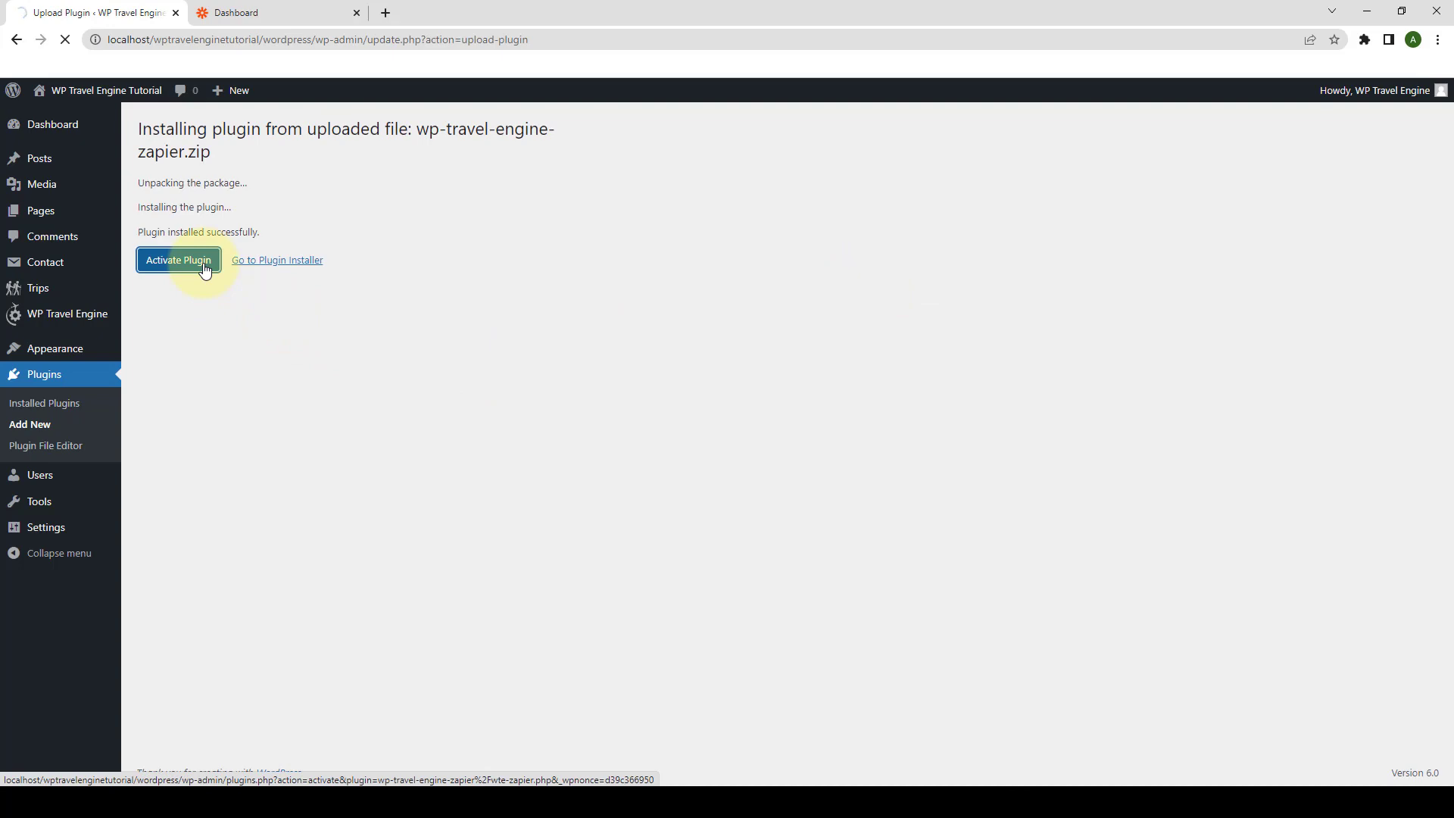
scroll(235, 409, "down", 10)
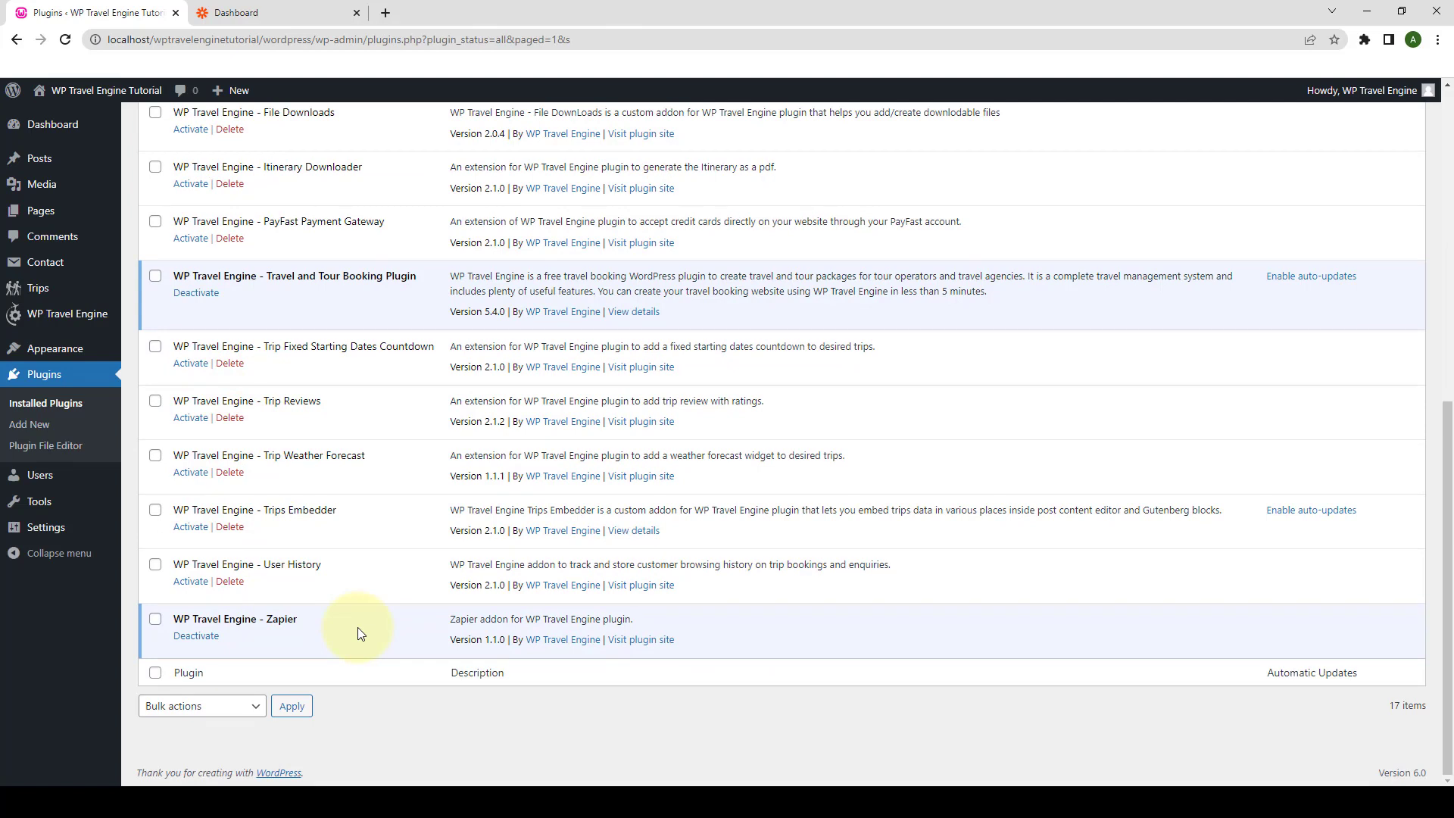
- Paste the Zapier add-on license key on the Plugin License page, save it, and activate the license
mouse_move(98, 315)
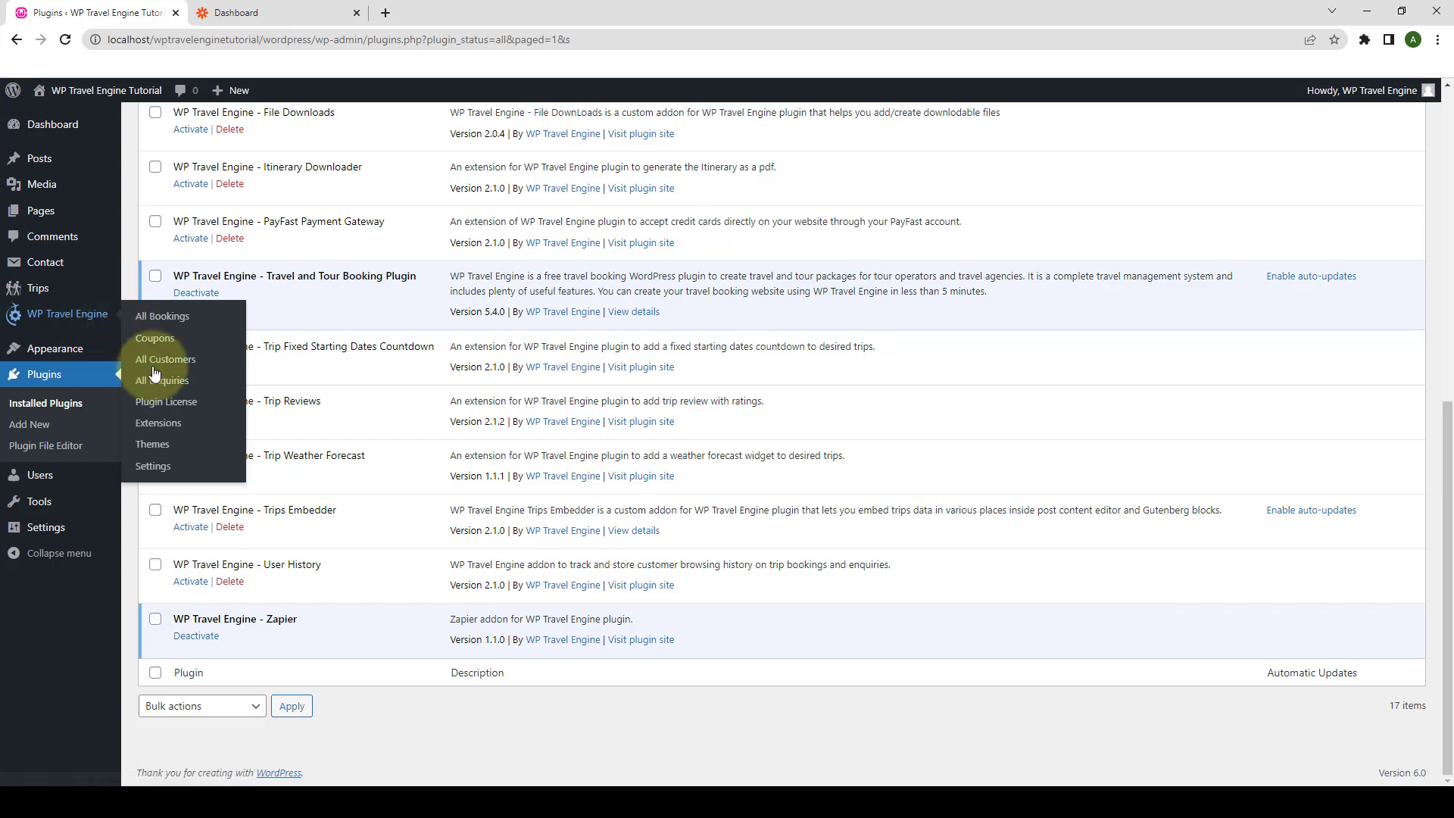
left_click(181, 408)
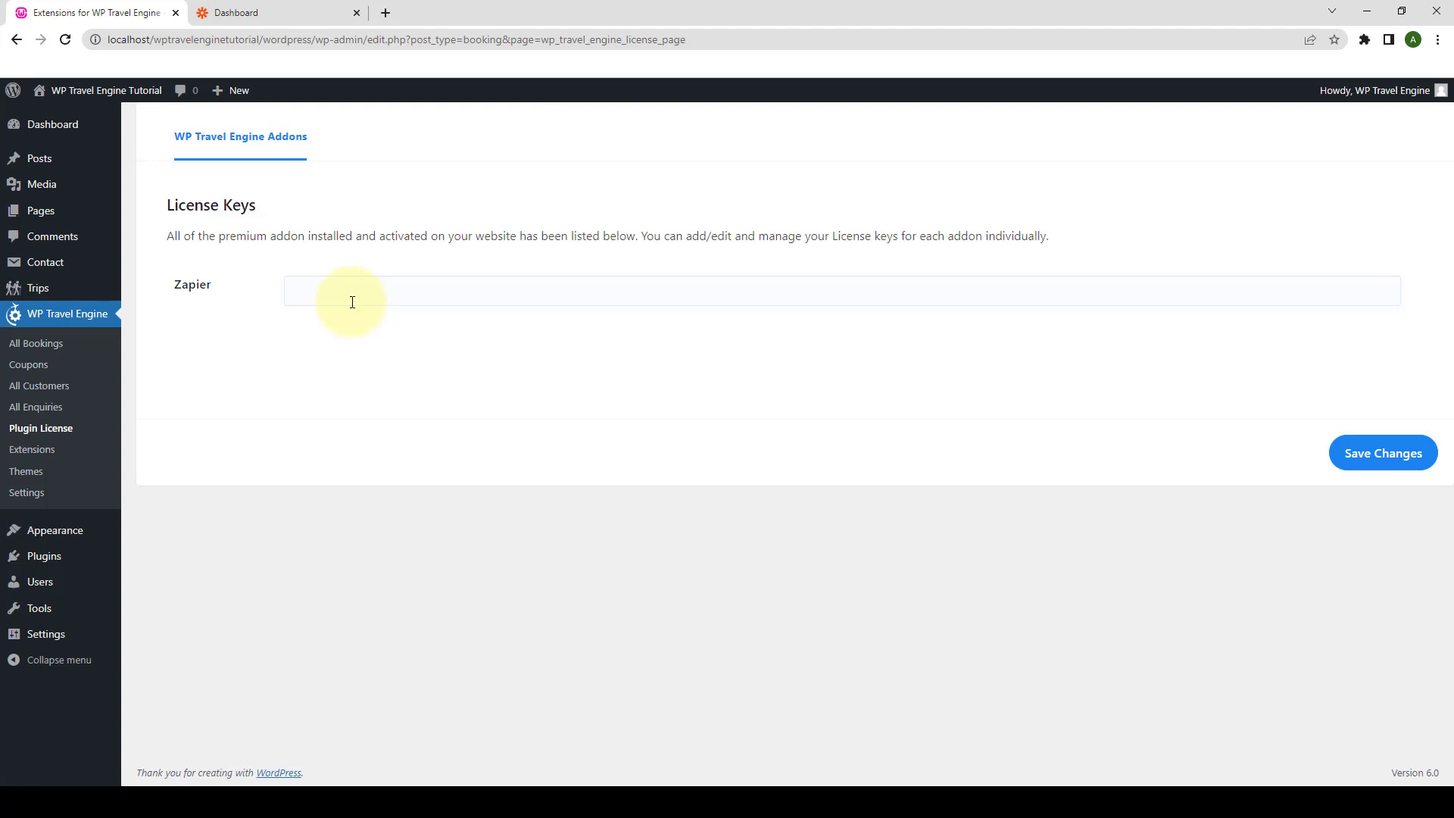
left_click(352, 303)
key("ctrl+v")
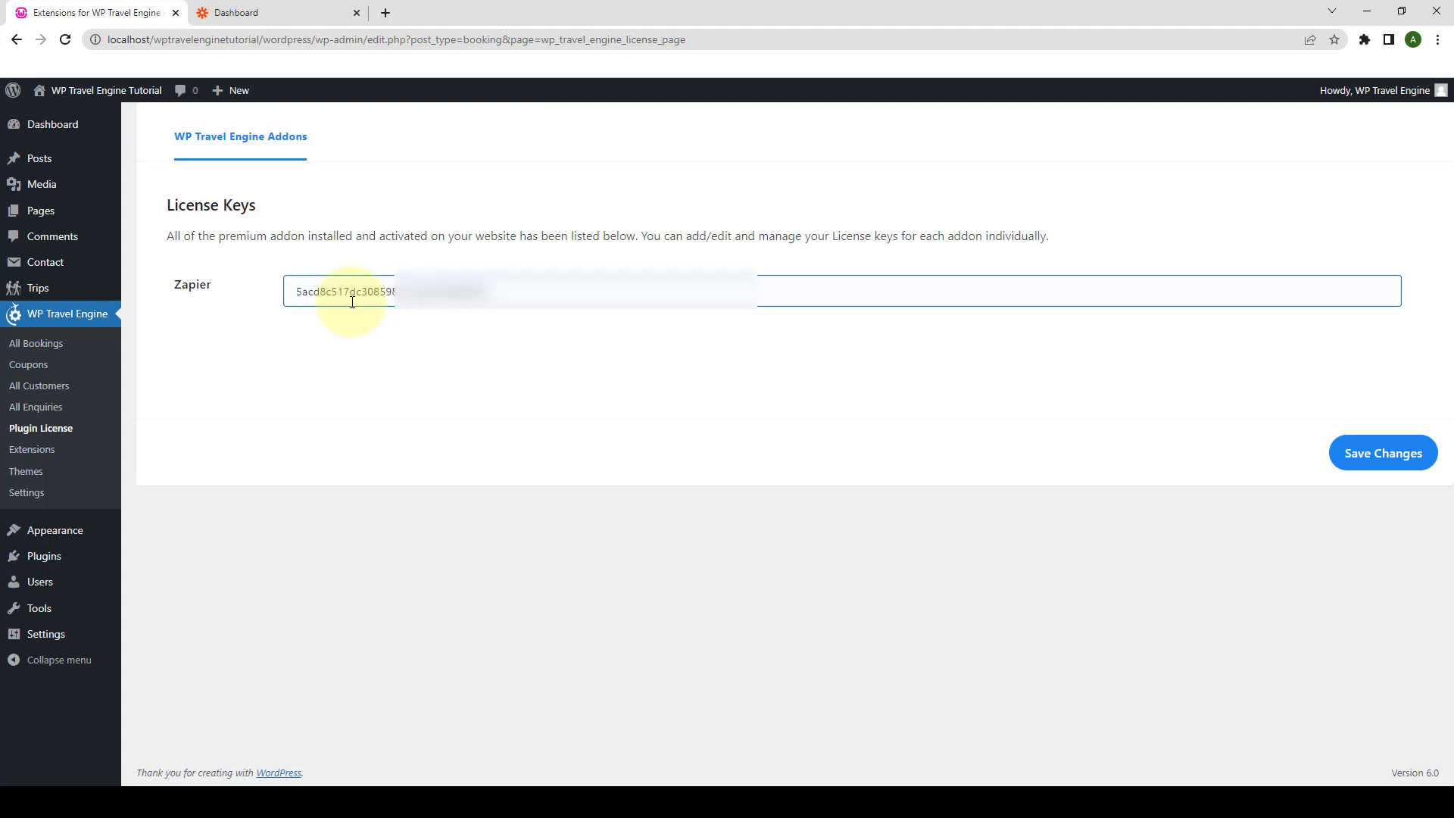
left_click(1373, 450)
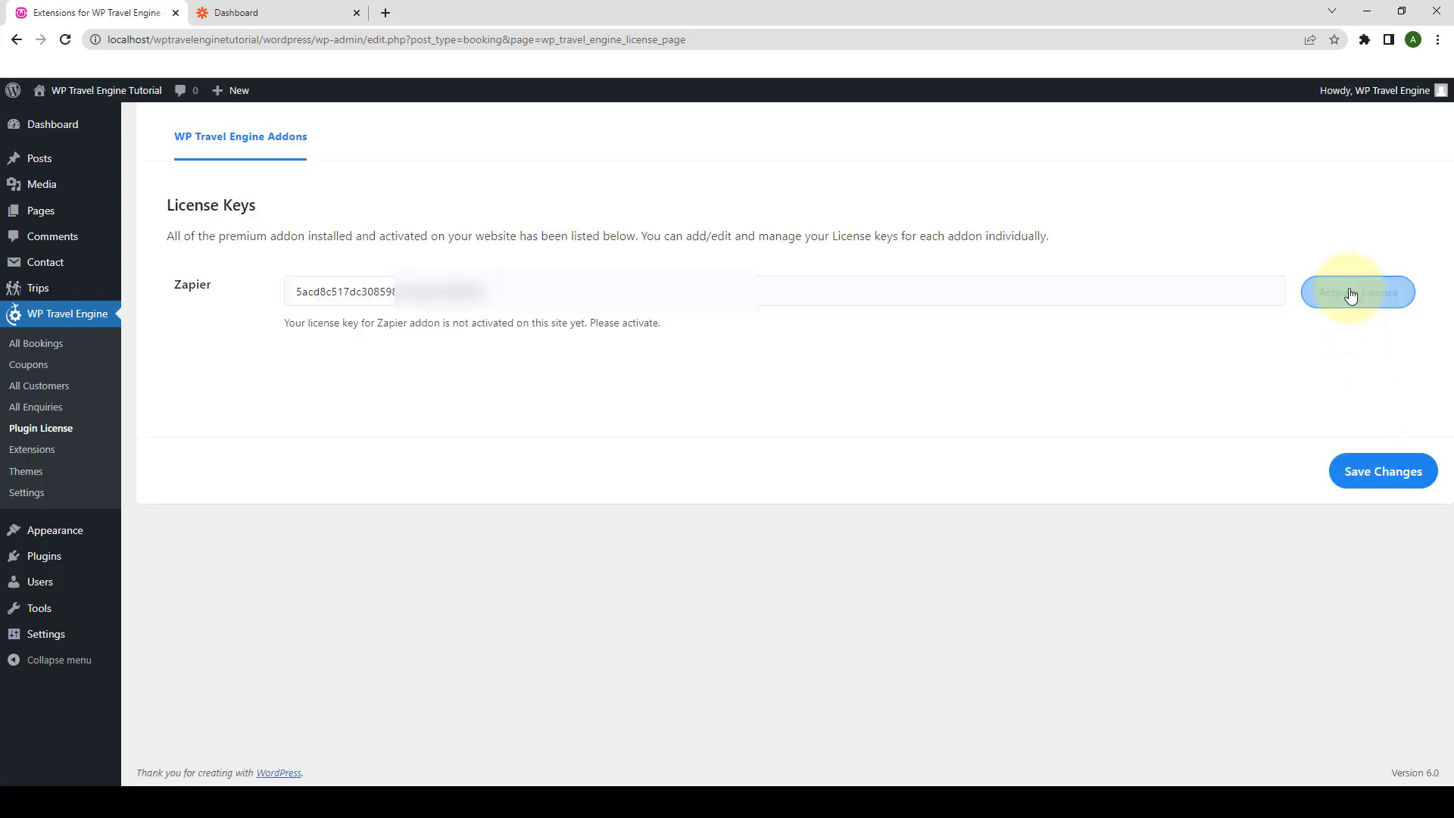
left_click(1352, 296)
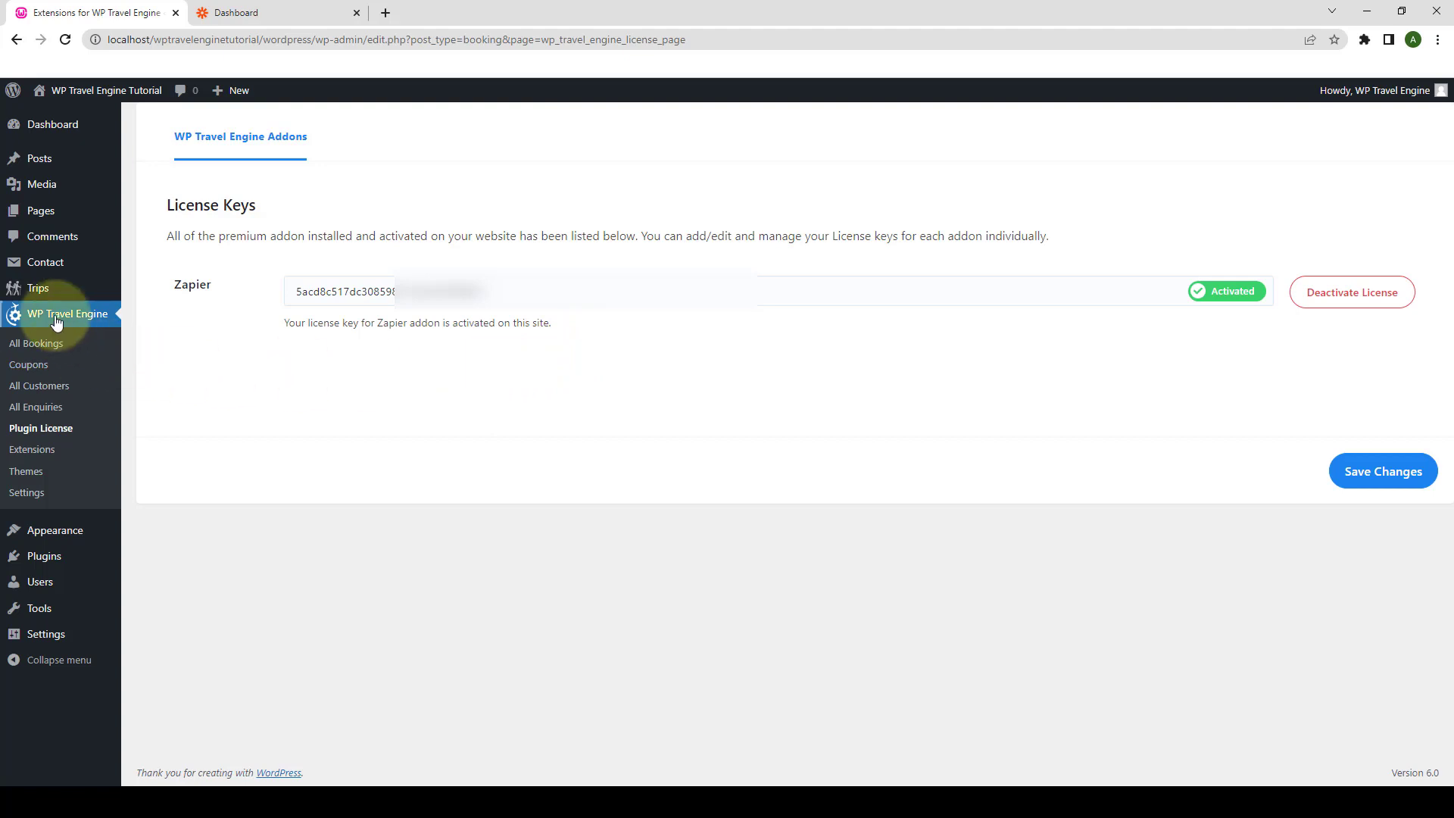
left_click(31, 493)
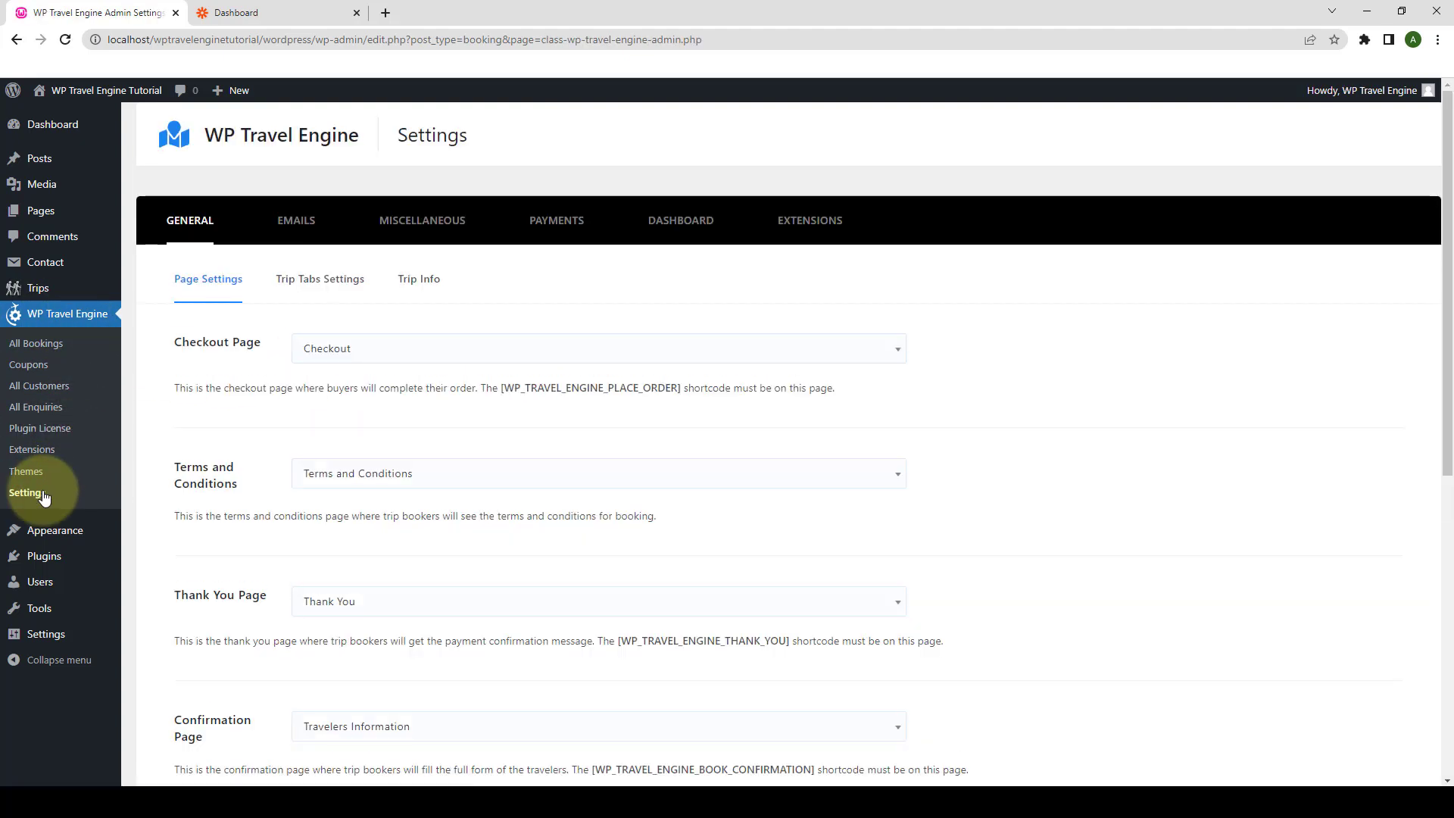
- Turn on Enable Automation for Bookings under Extensions > Zapier Integration and save the settings
left_click(802, 230)
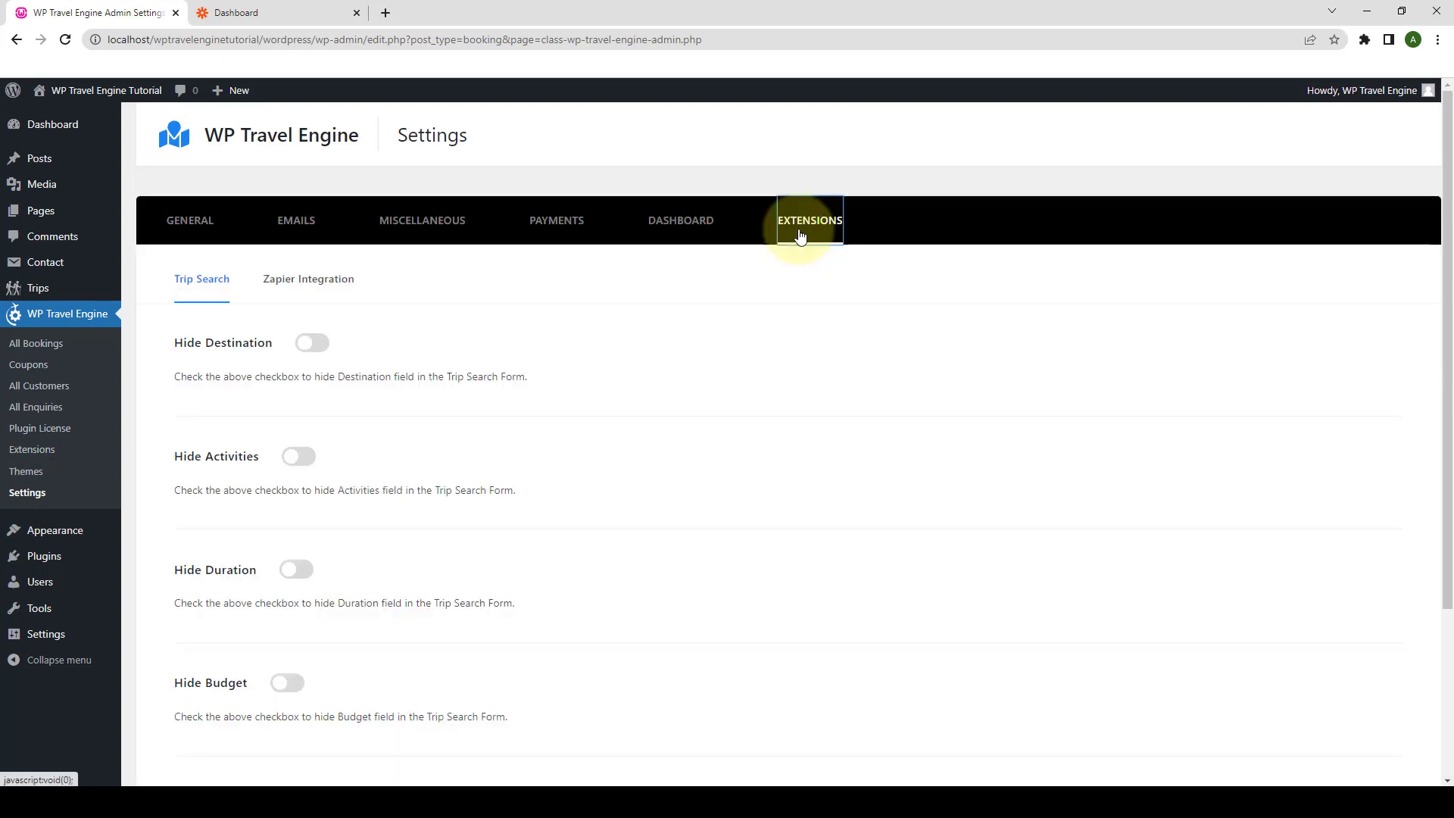
left_click(332, 296)
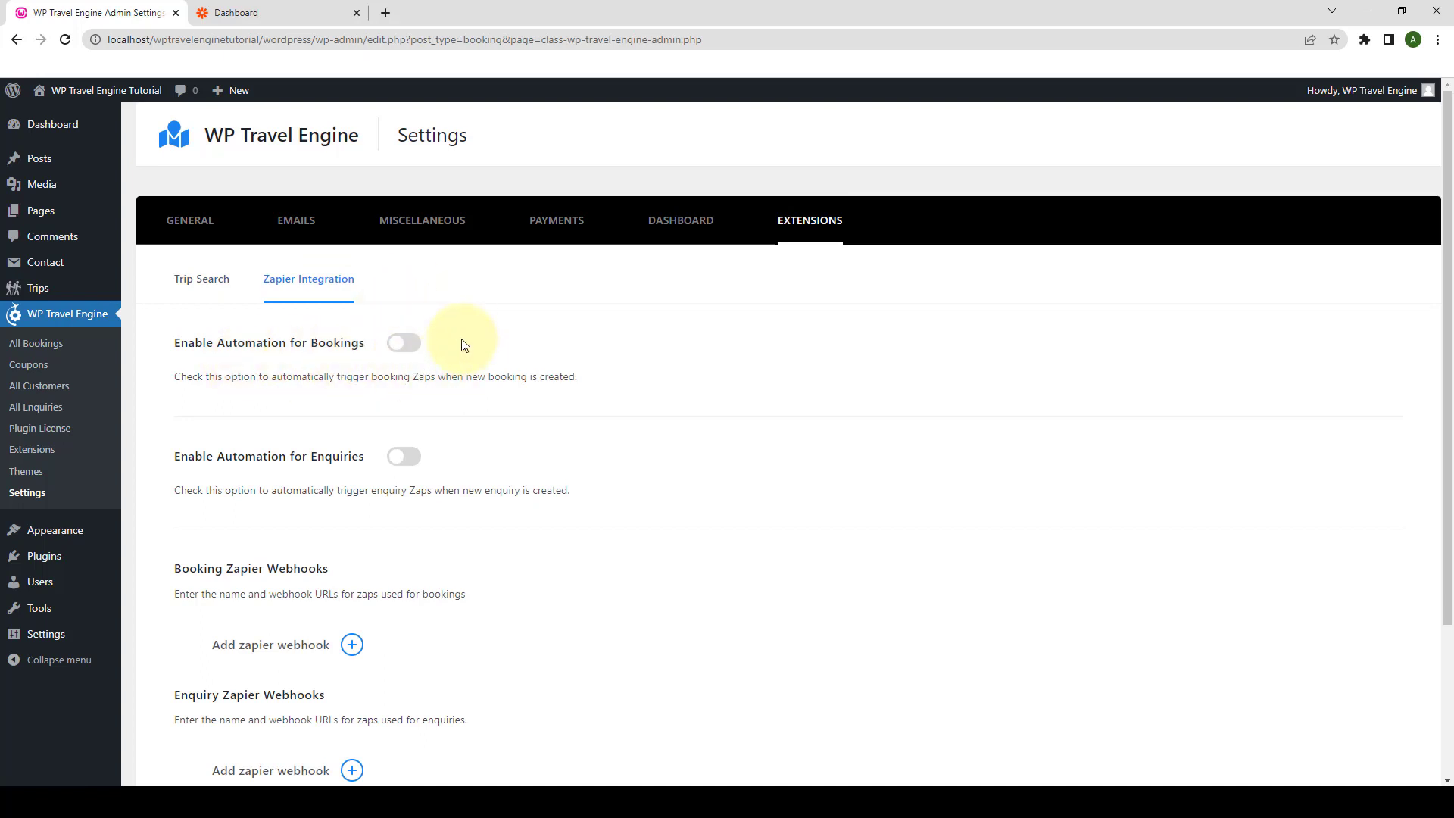
left_click(417, 348)
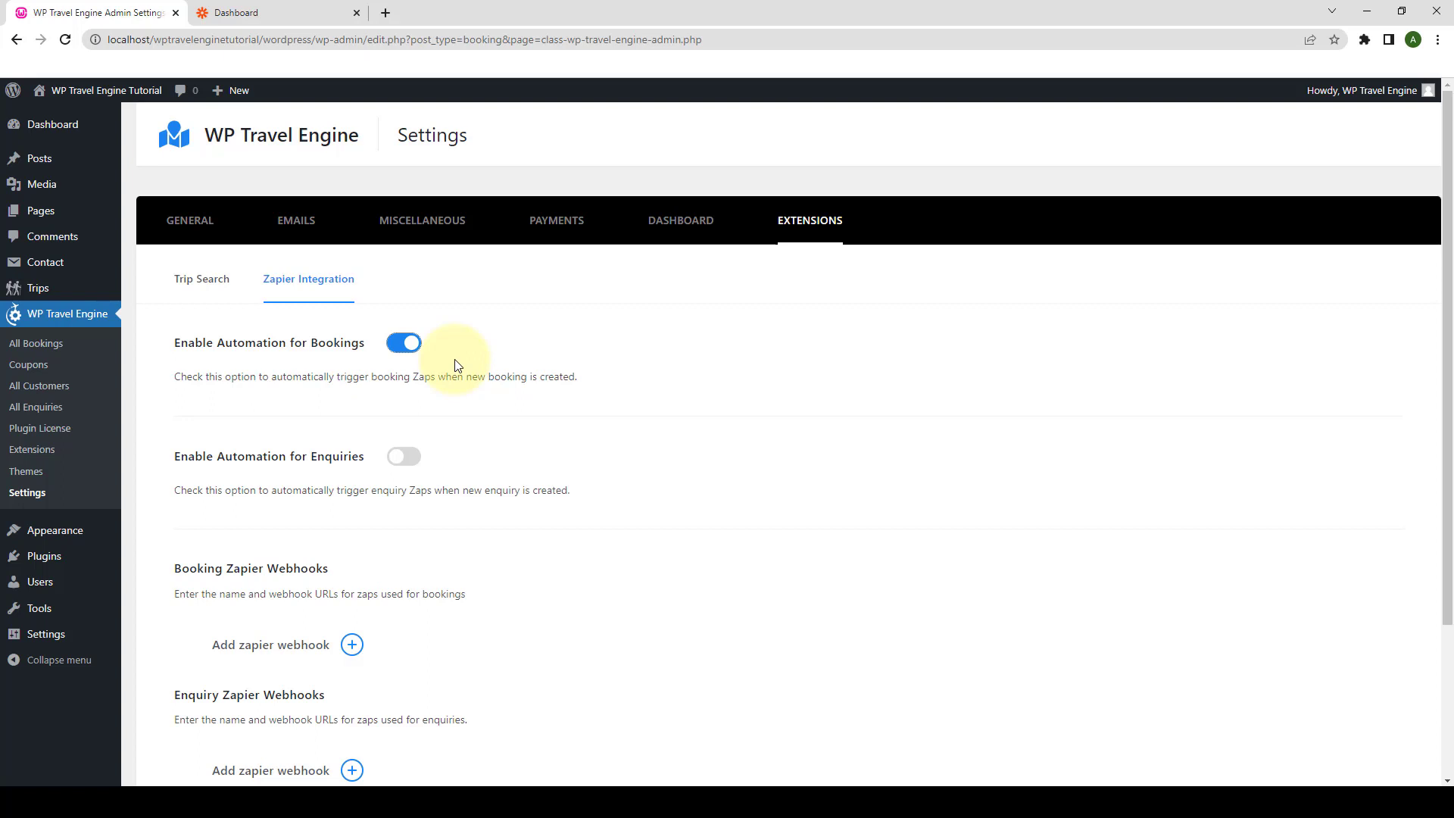
scroll(1101, 454, "down", 3)
left_click(1375, 706)
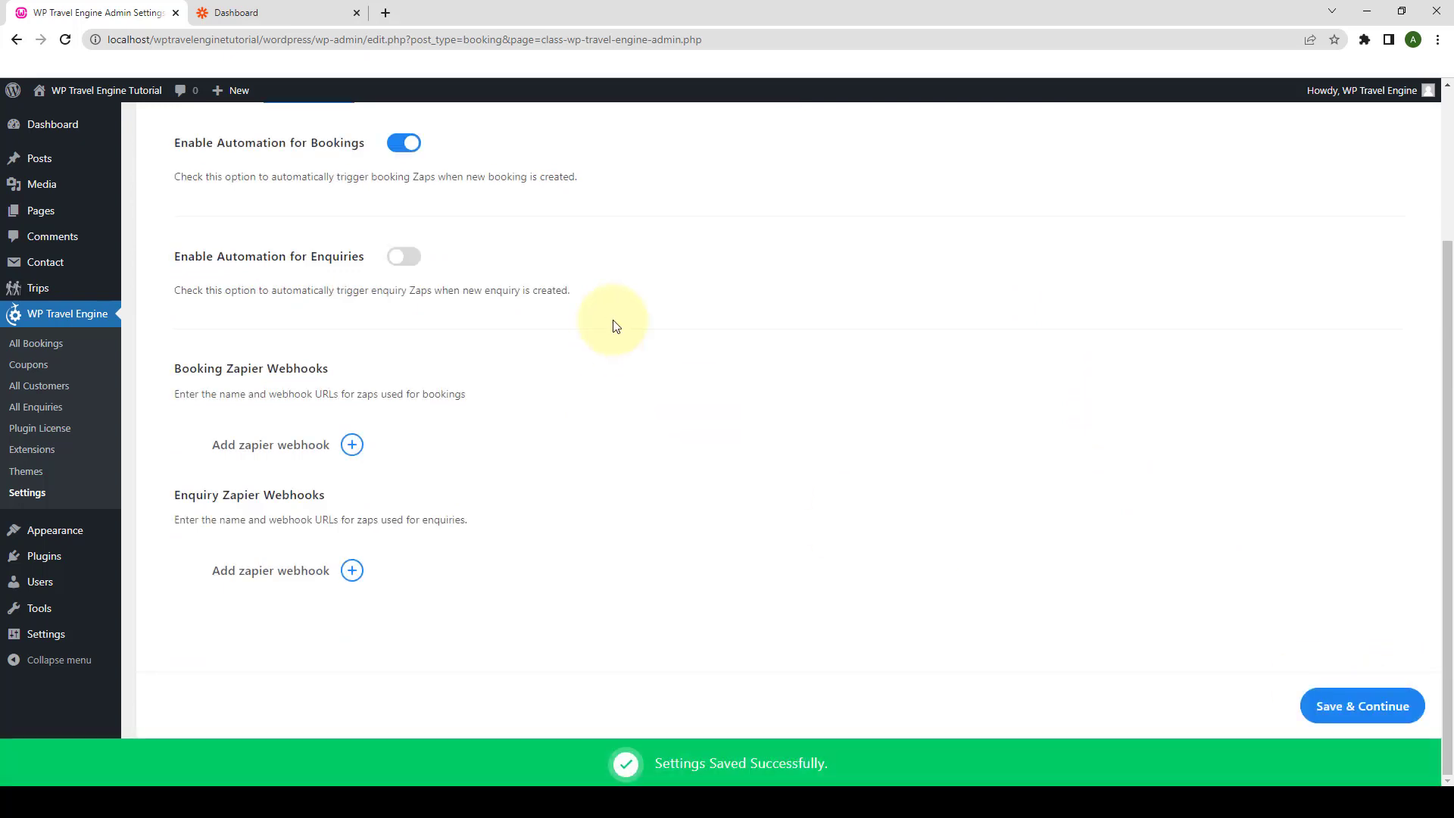
scroll(616, 326, "up", 1)
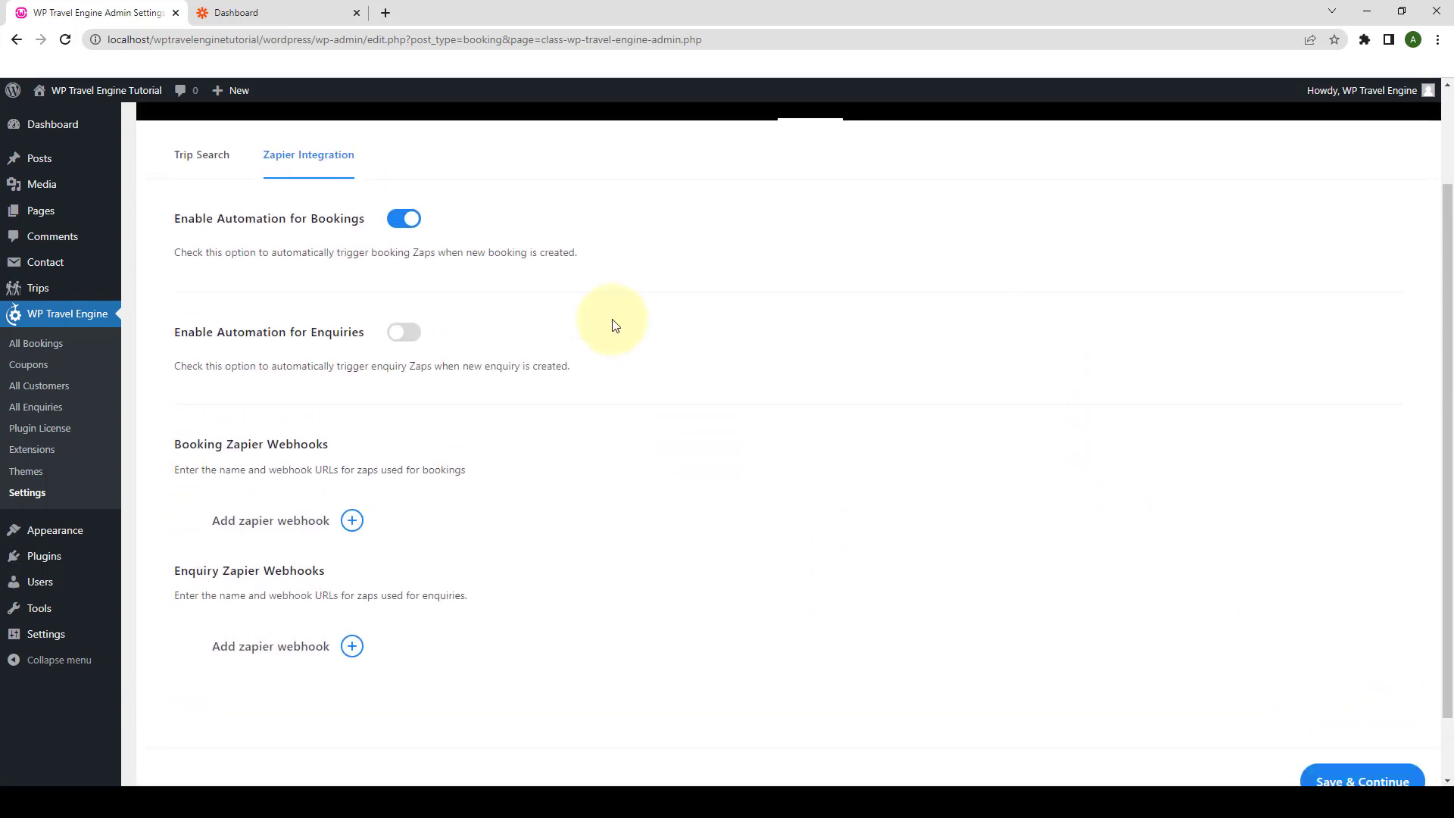
left_click(310, 6)
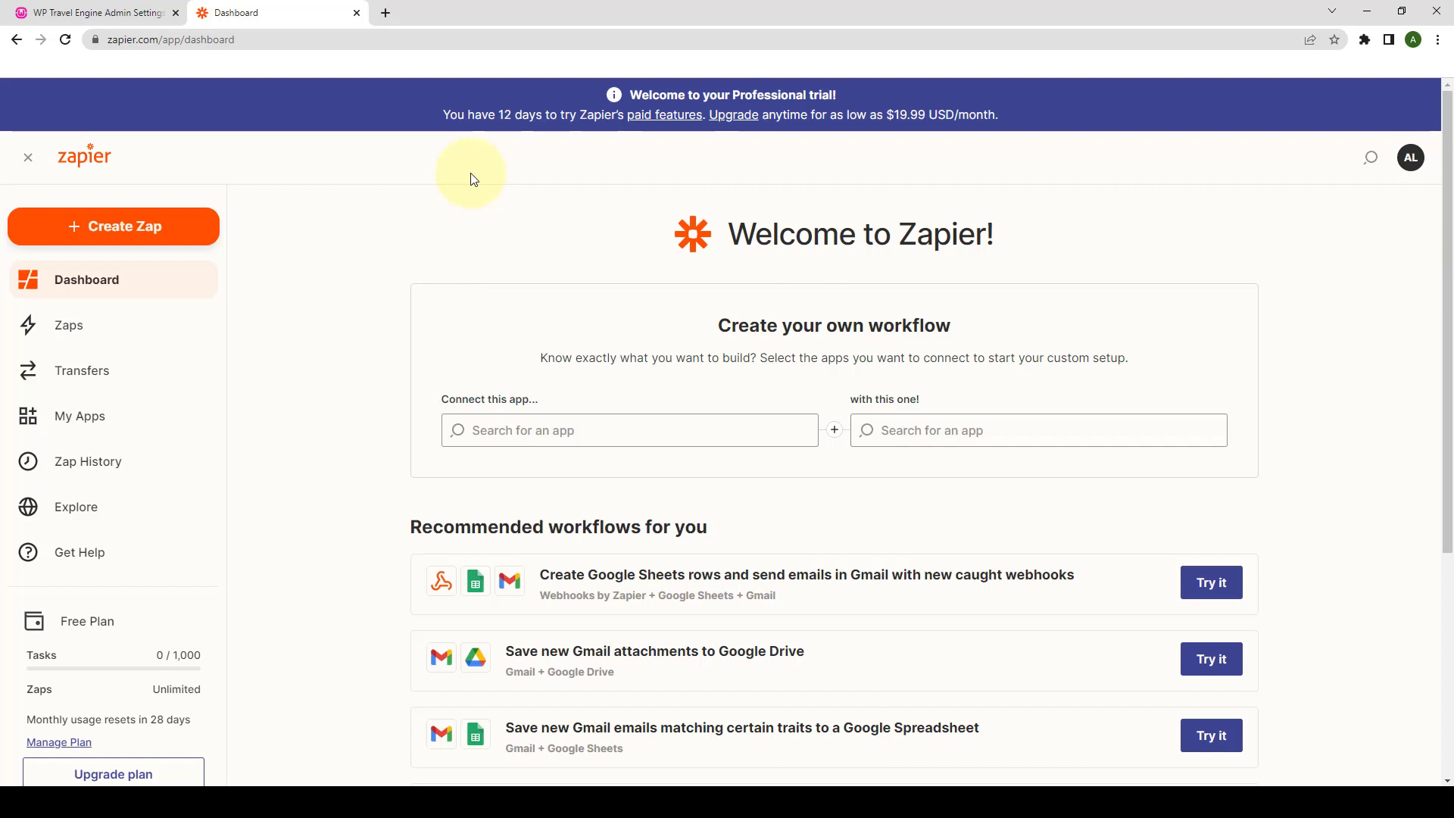
- Create a Zap with a Webhooks by Zapier Catch Hook trigger and copy its webhook URL
left_click(171, 233)
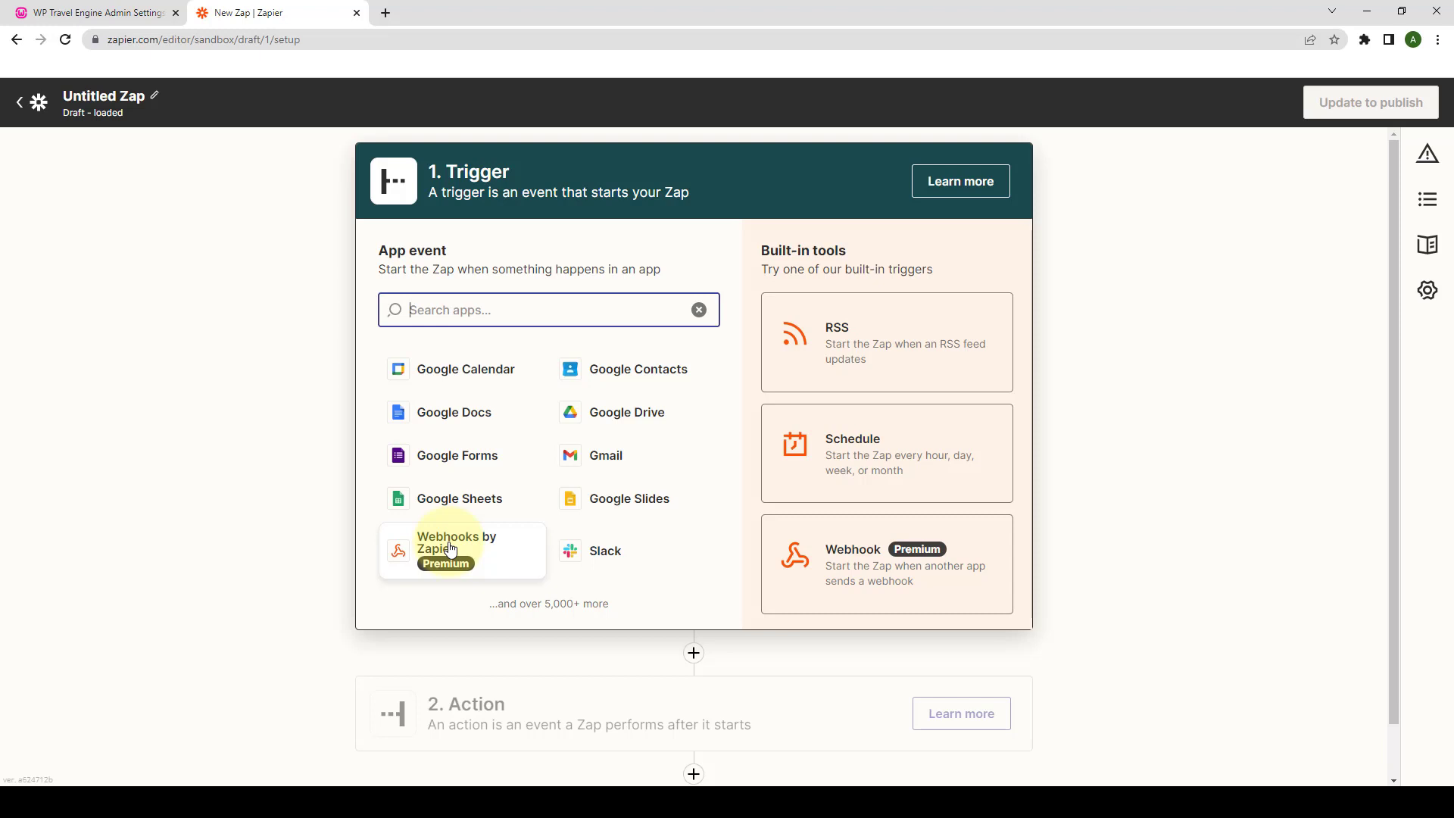
left_click(450, 550)
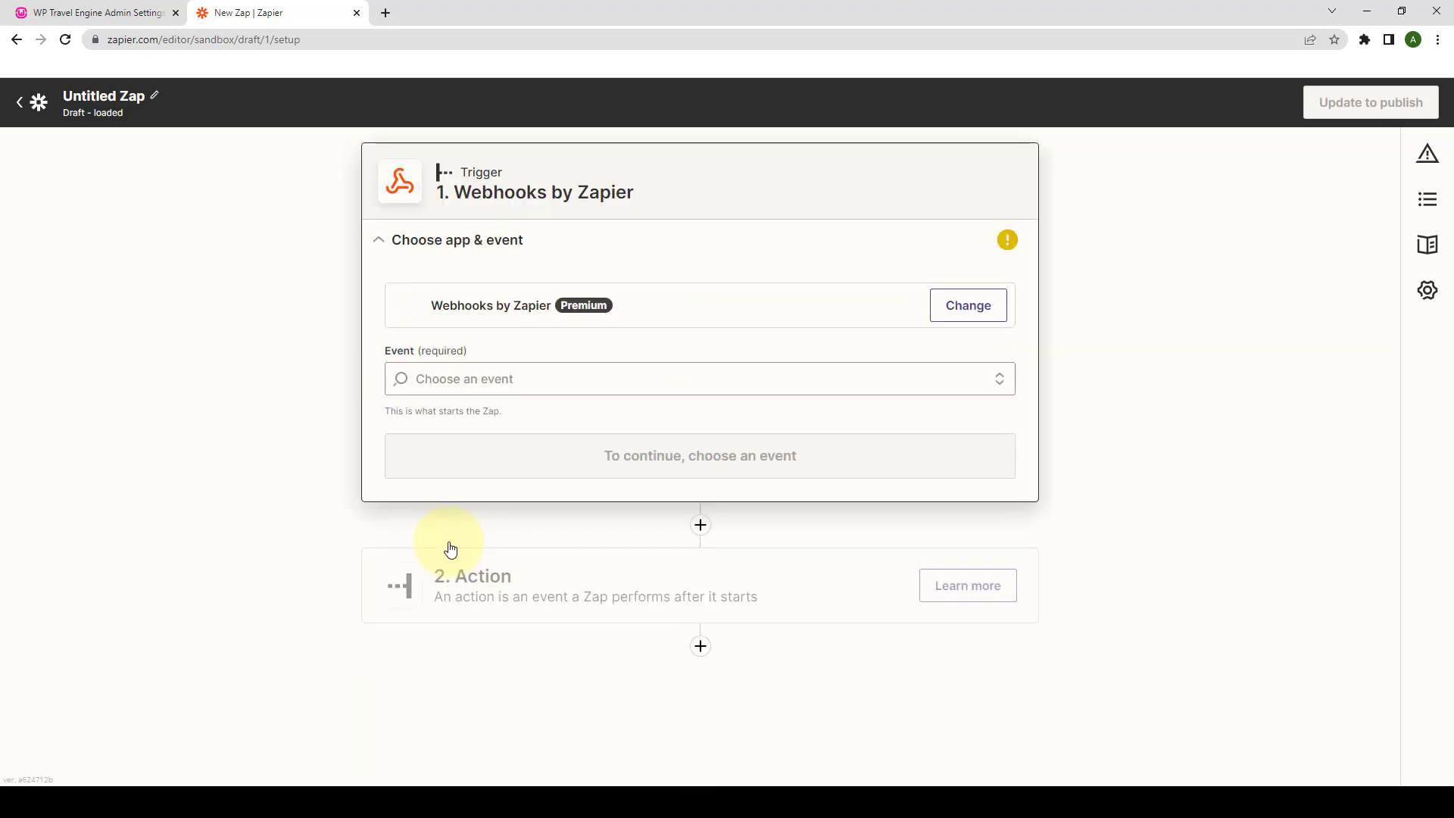
left_click(588, 387)
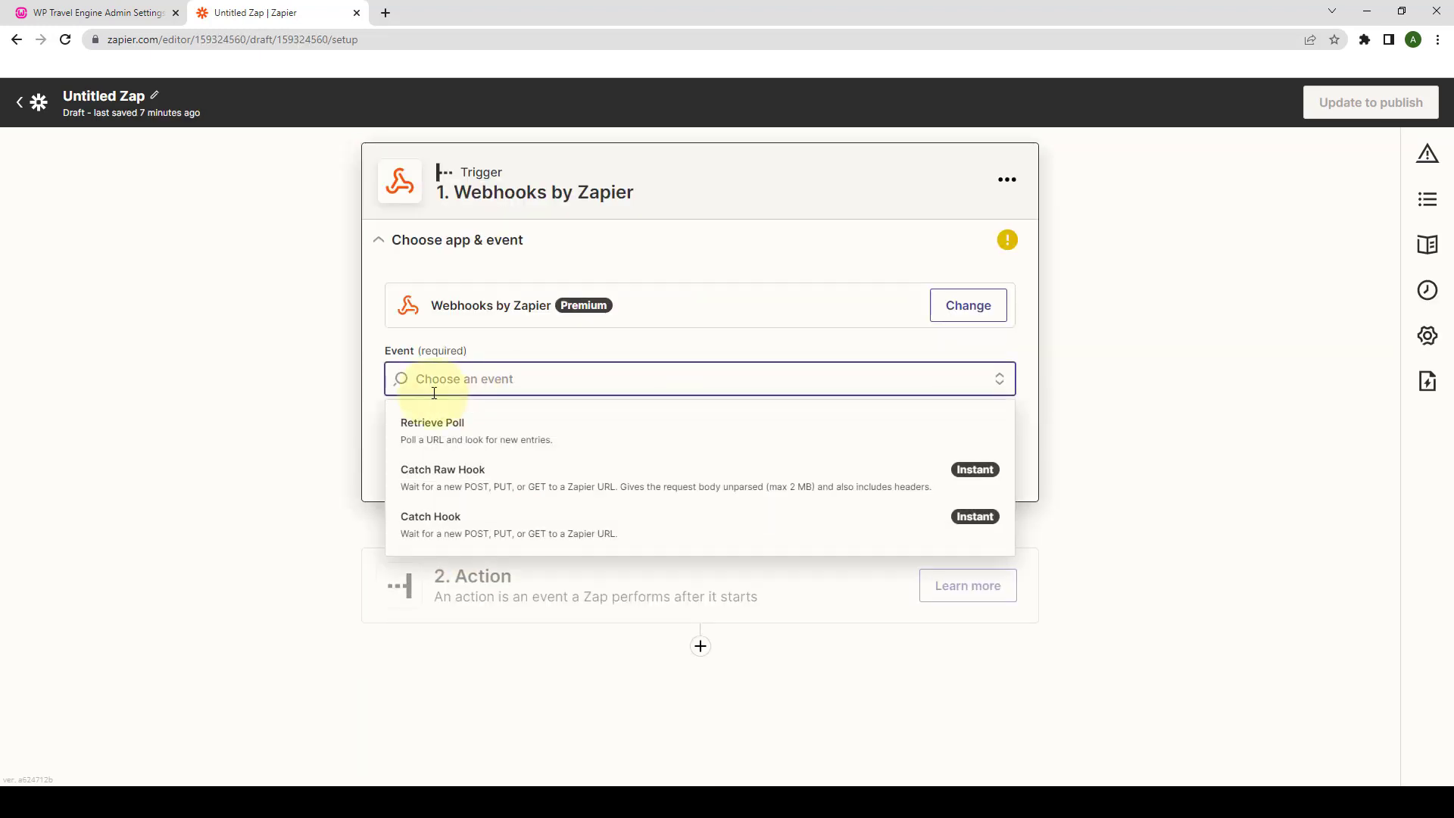
left_click(496, 525)
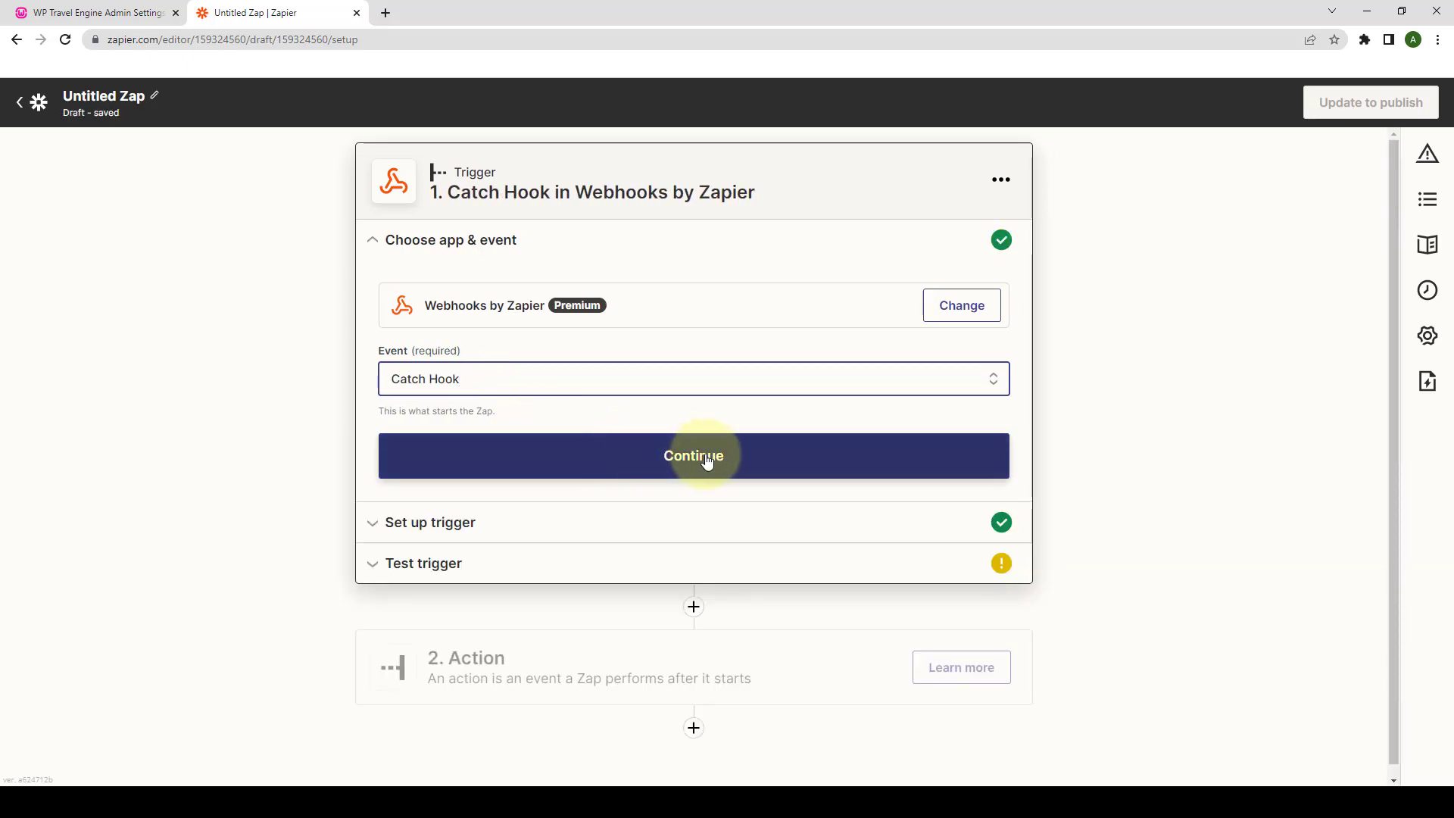
left_click(706, 458)
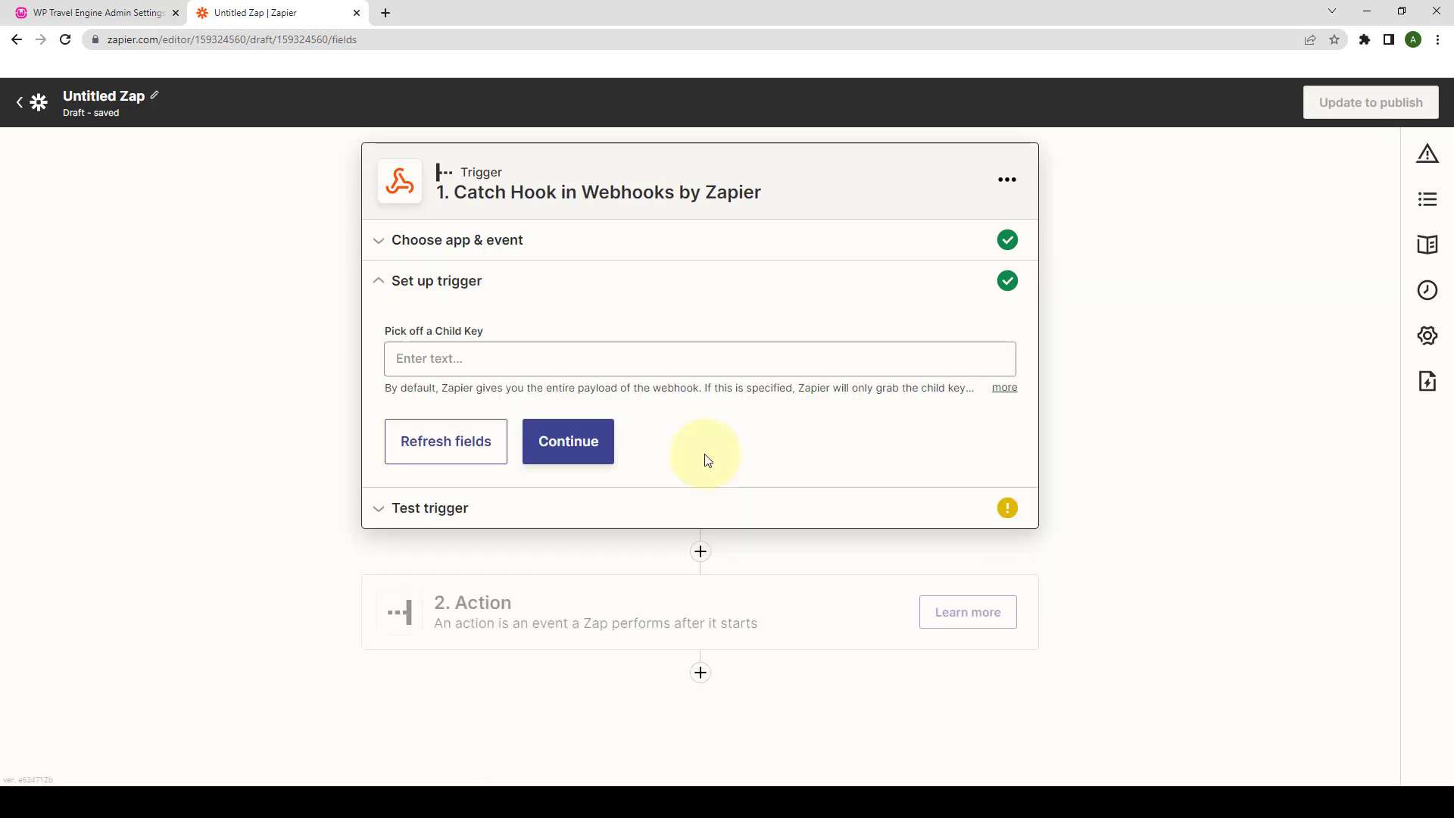
left_click(581, 444)
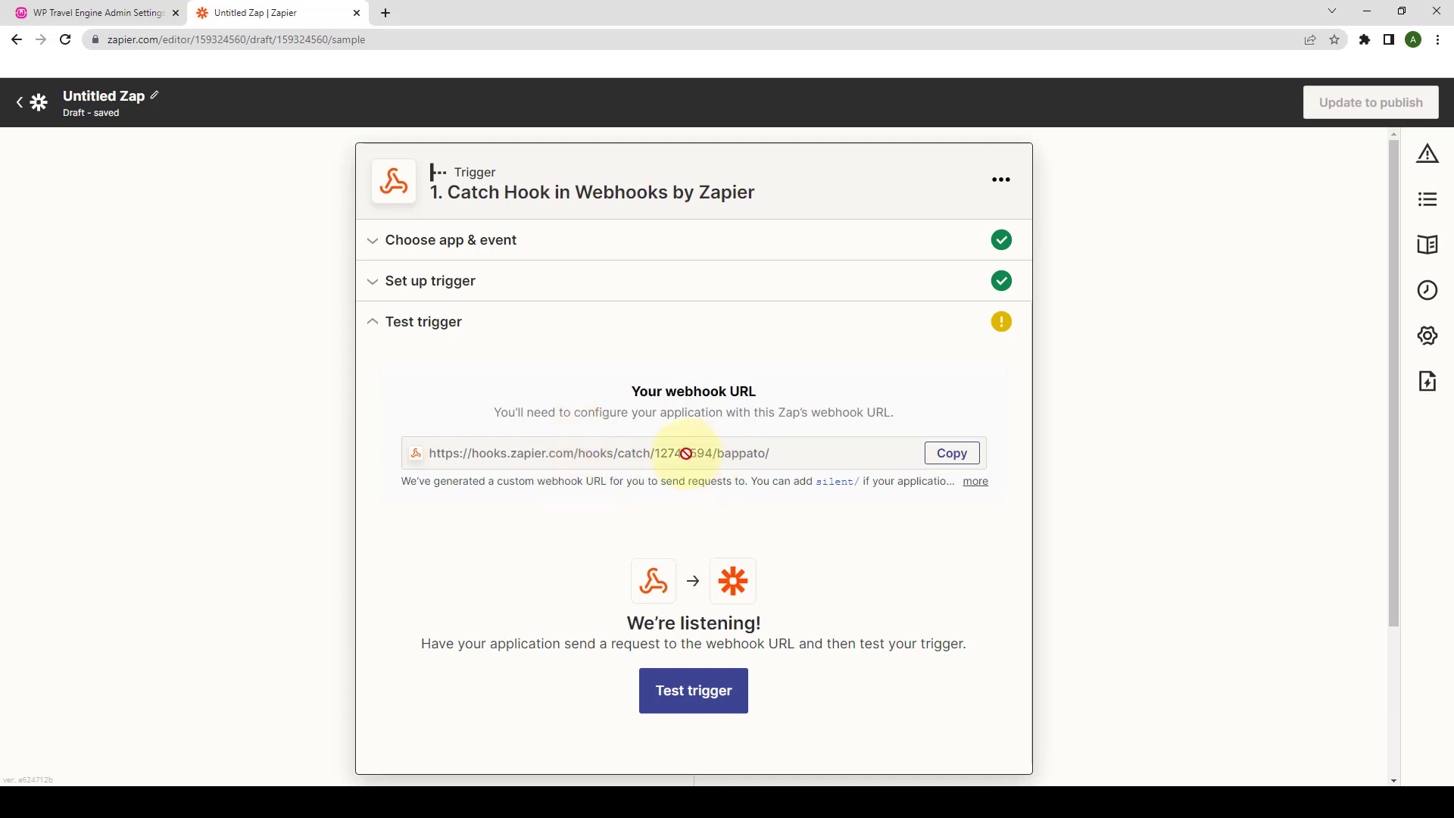
left_click(973, 459)
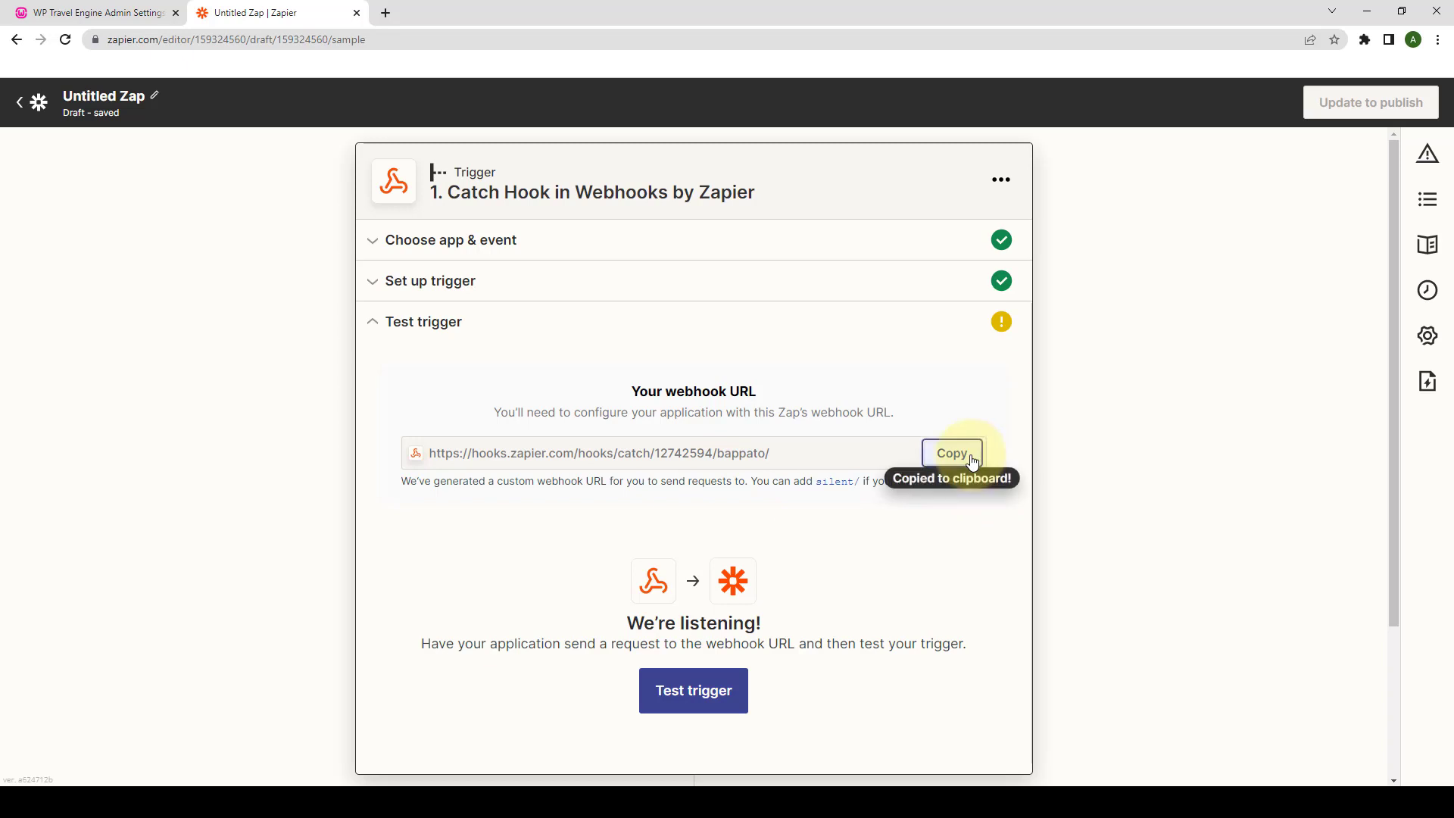
left_click(94, 12)
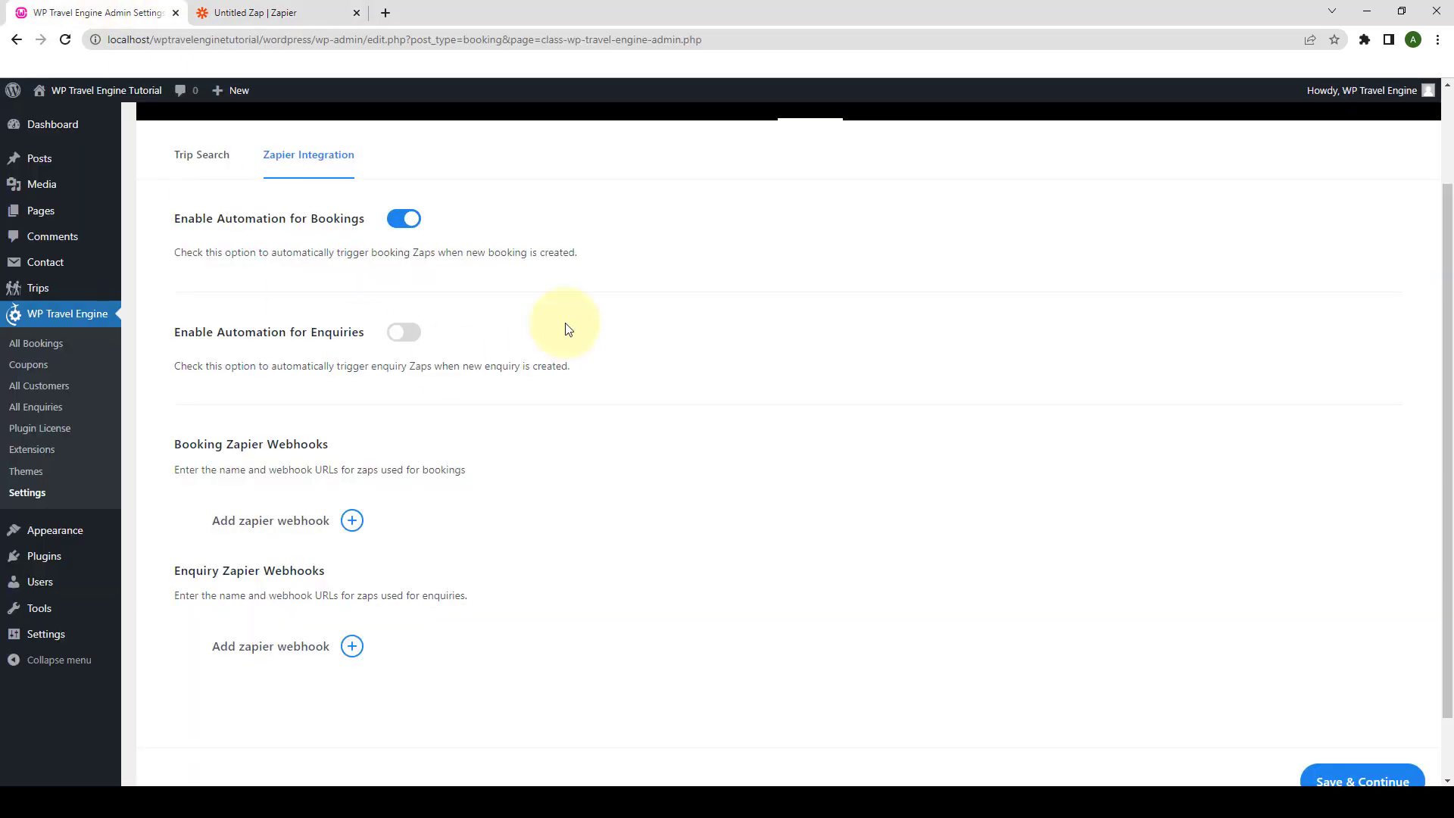
- Add a booking webhook named 'zapier webhook' with the copied Zapier URL, save it, and fire a test
scroll(578, 366, "down", 1)
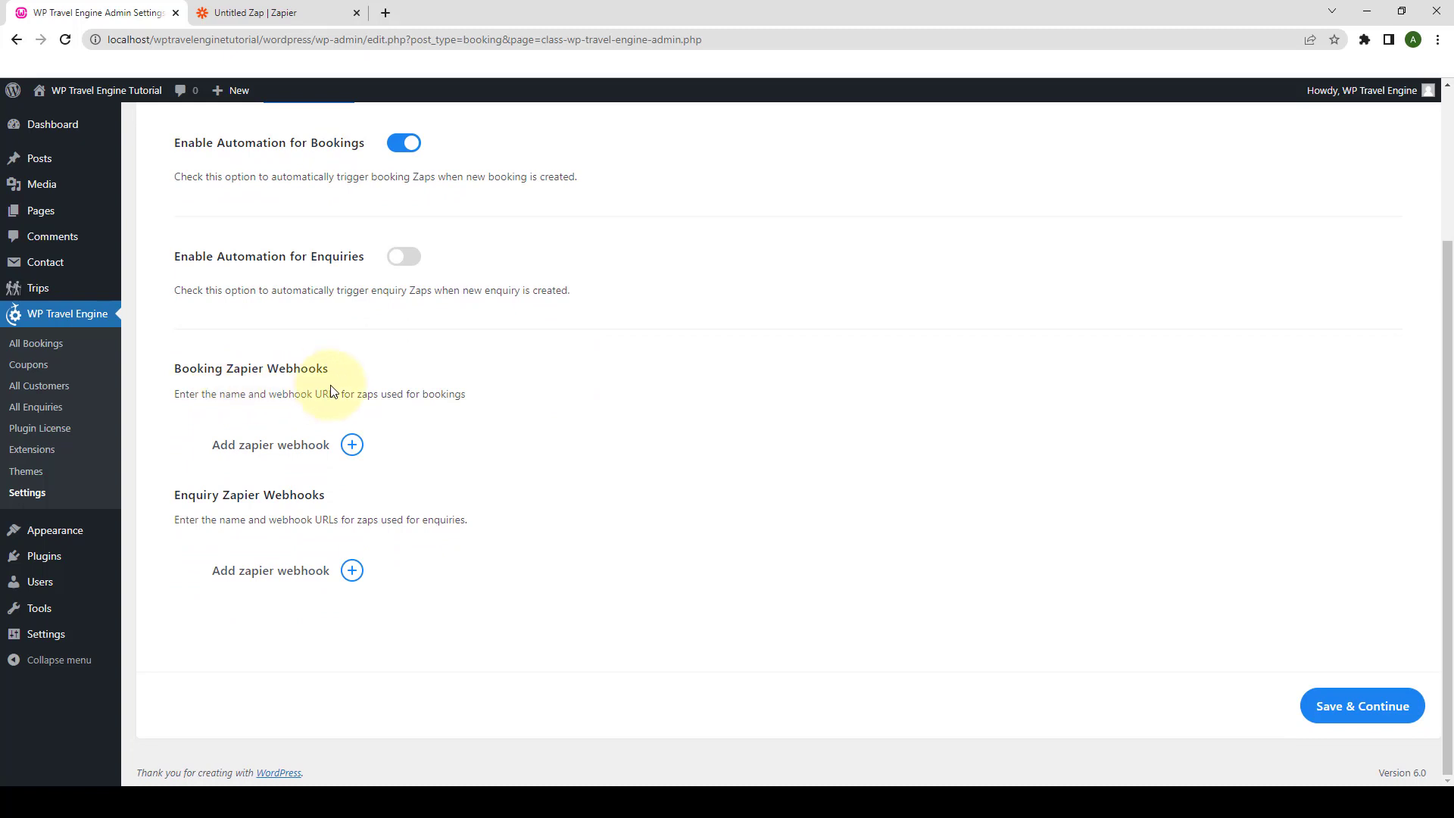
left_click(352, 446)
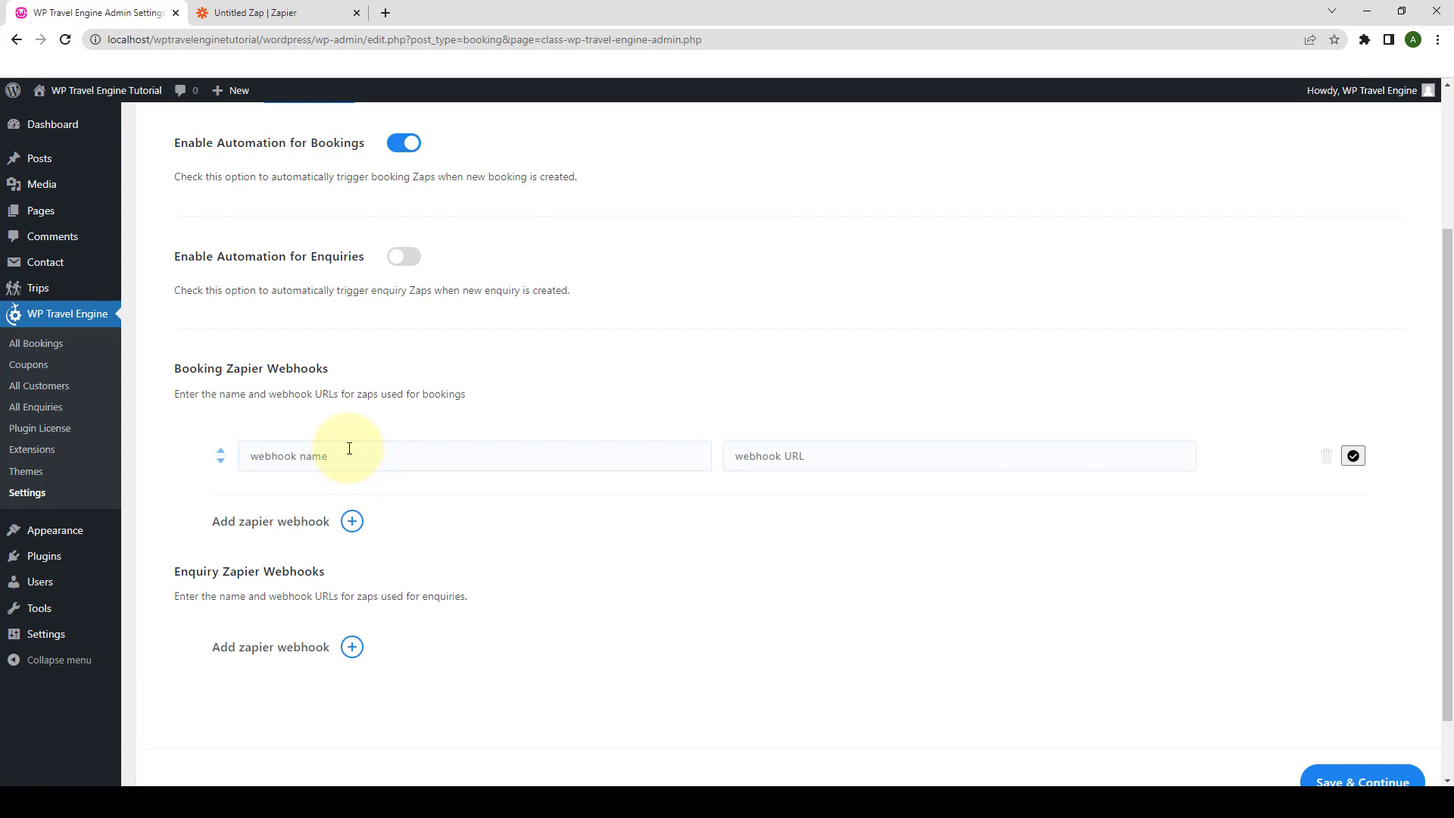
left_click(348, 452)
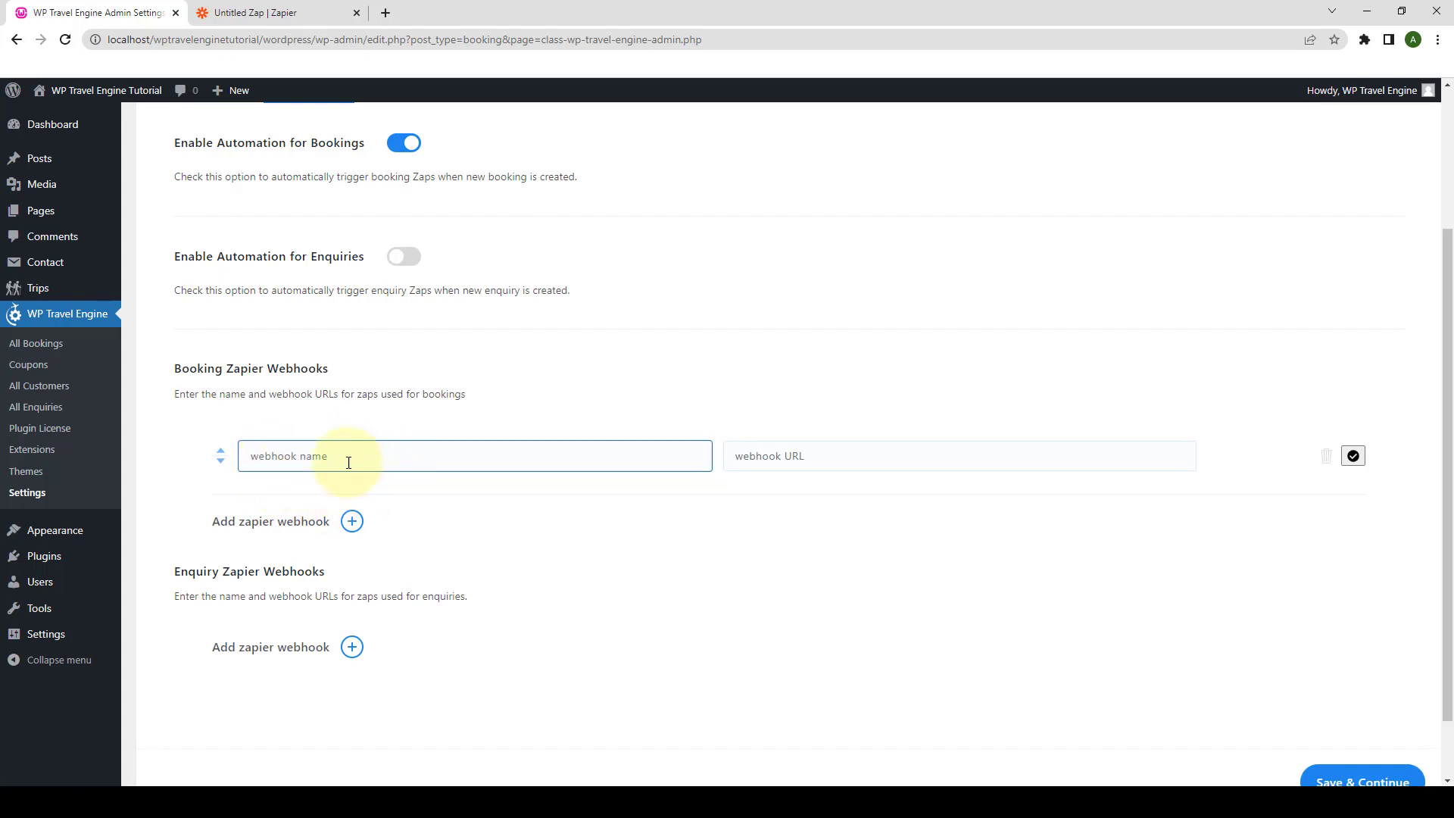
type("zapier webhook")
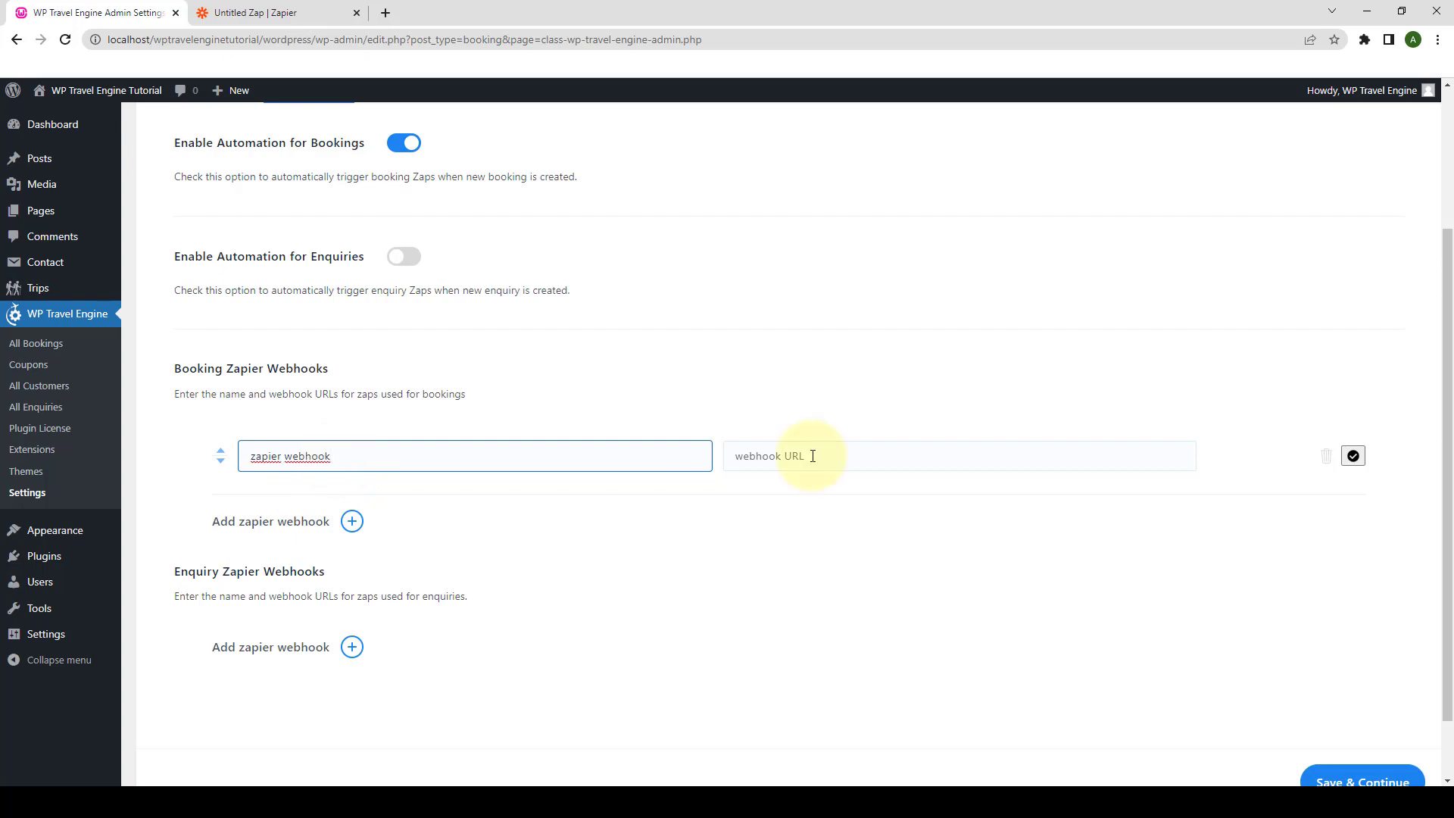
left_click(784, 455)
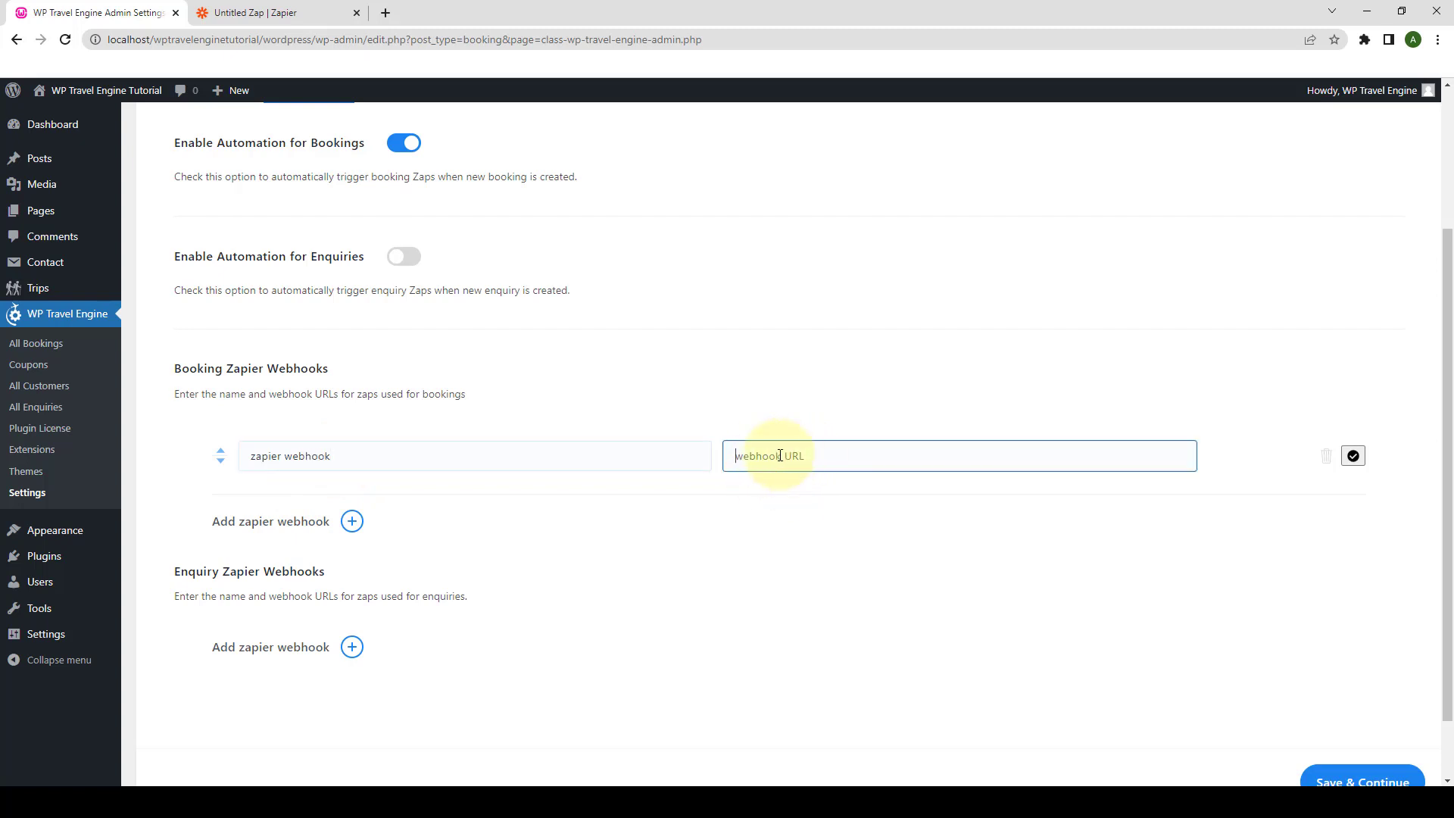
right_click(780, 455)
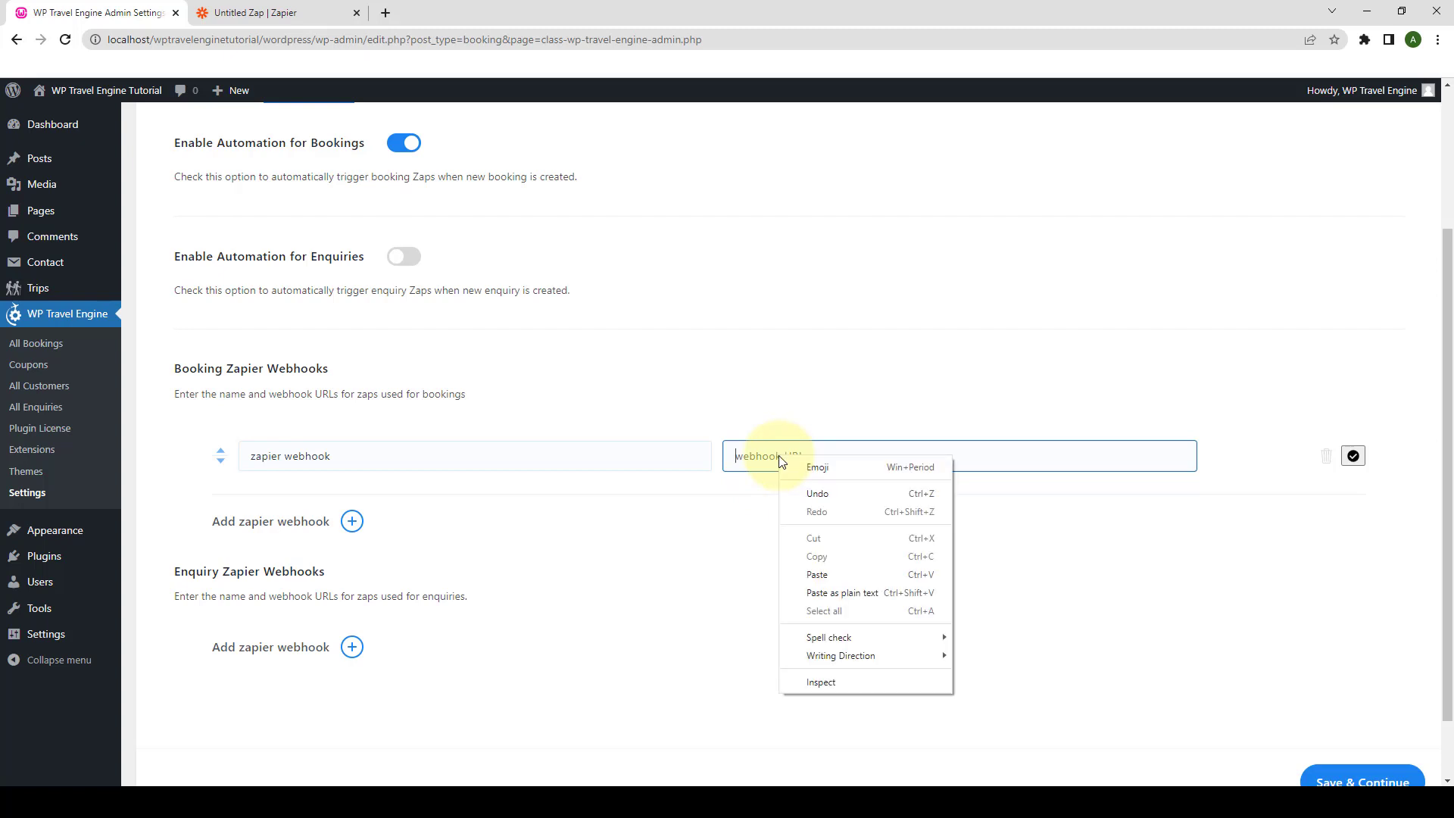
left_click(801, 576)
scroll(820, 582, "down", 1)
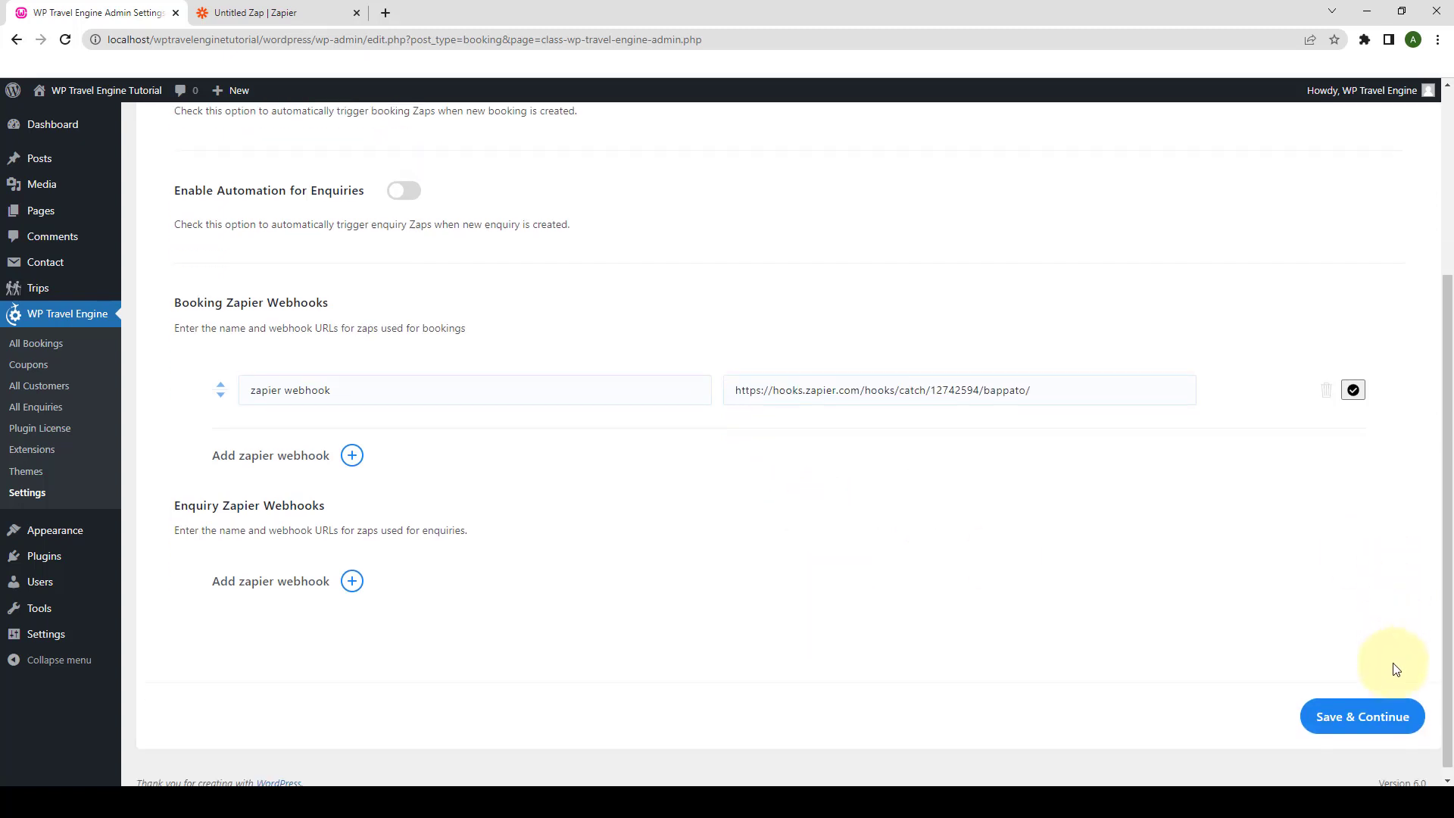
left_click(1385, 703)
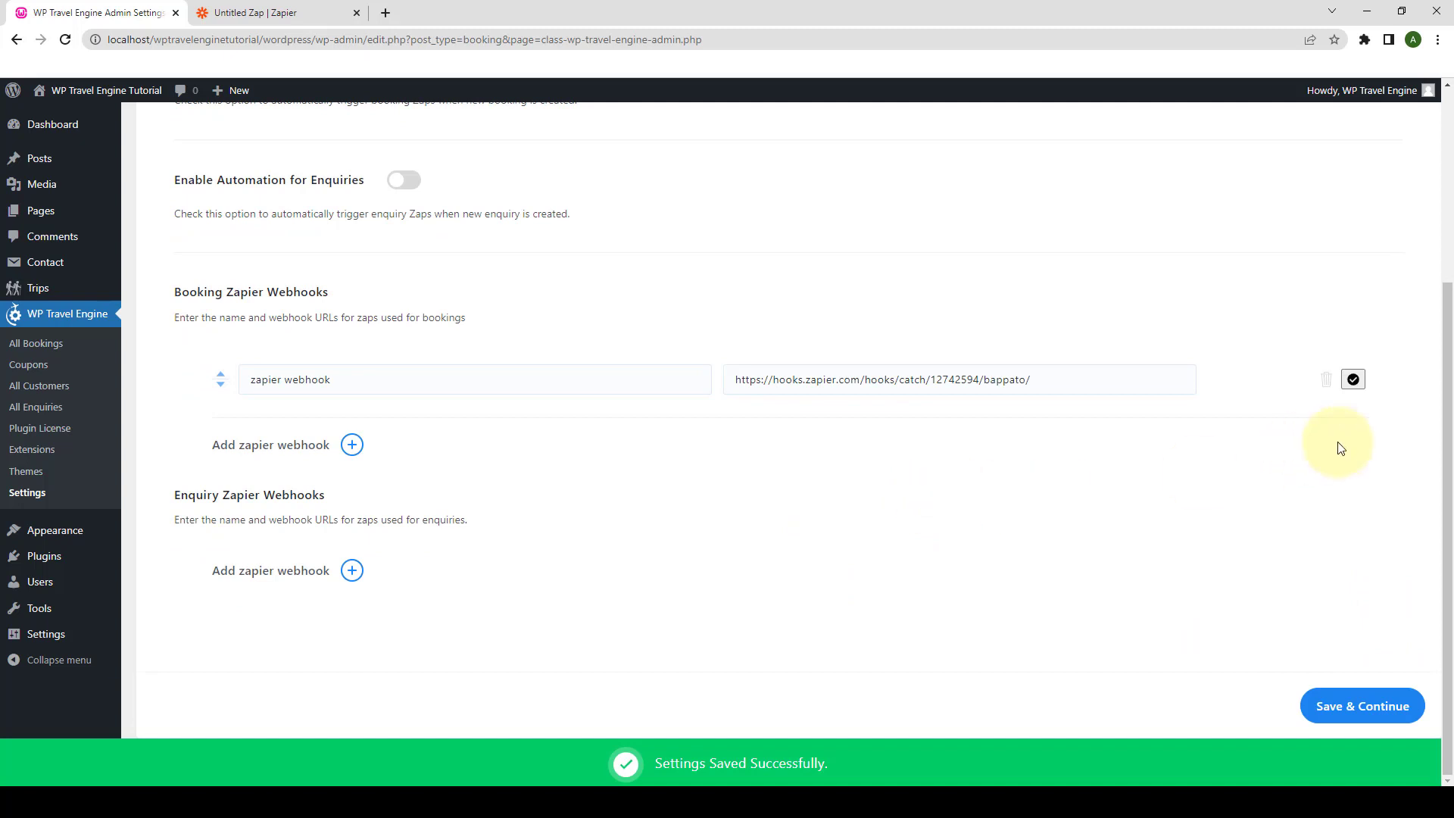
left_click(1353, 384)
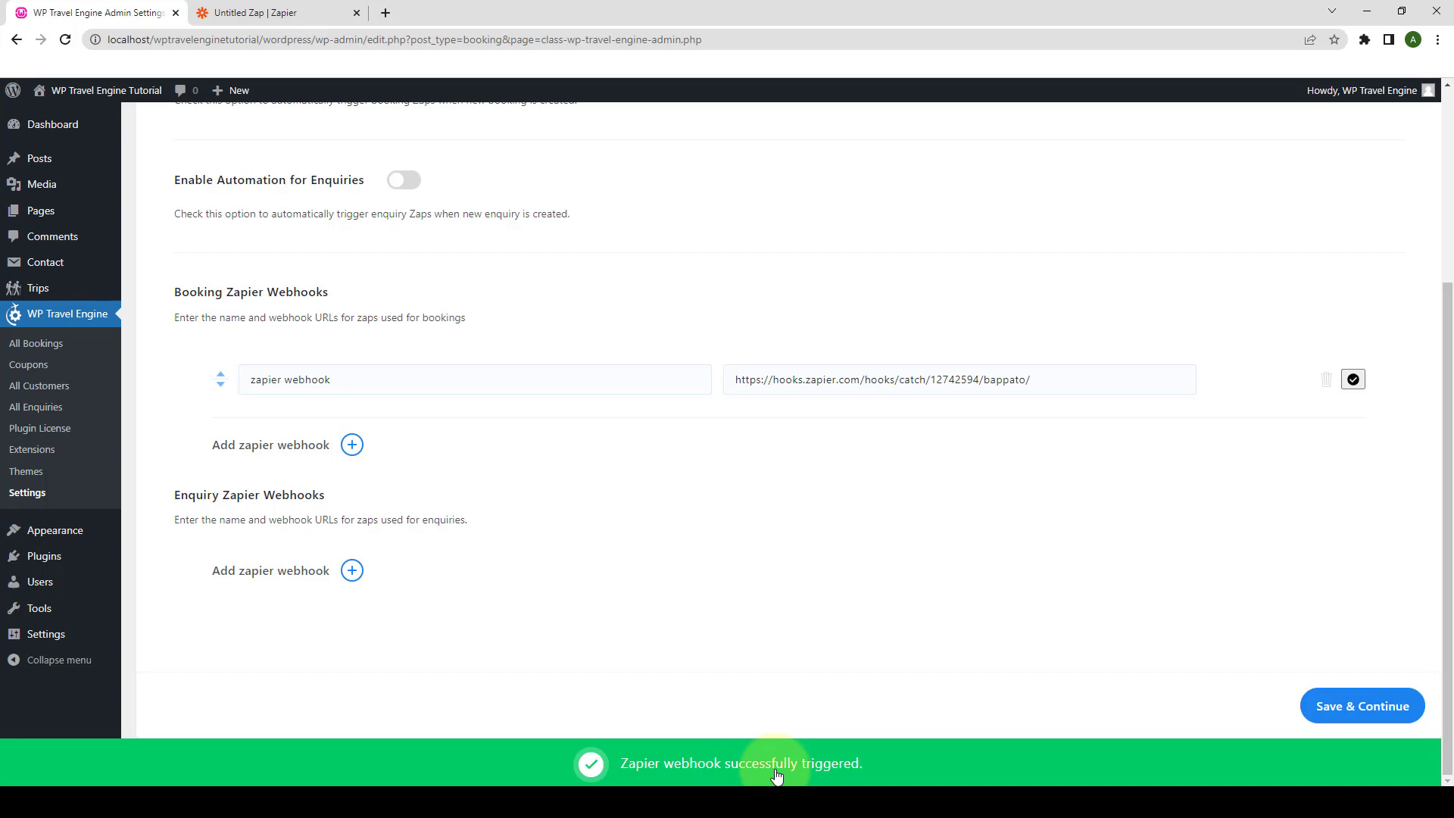
- Test the Catch Hook trigger in Zapier and load more captured sample requests
left_click(337, 12)
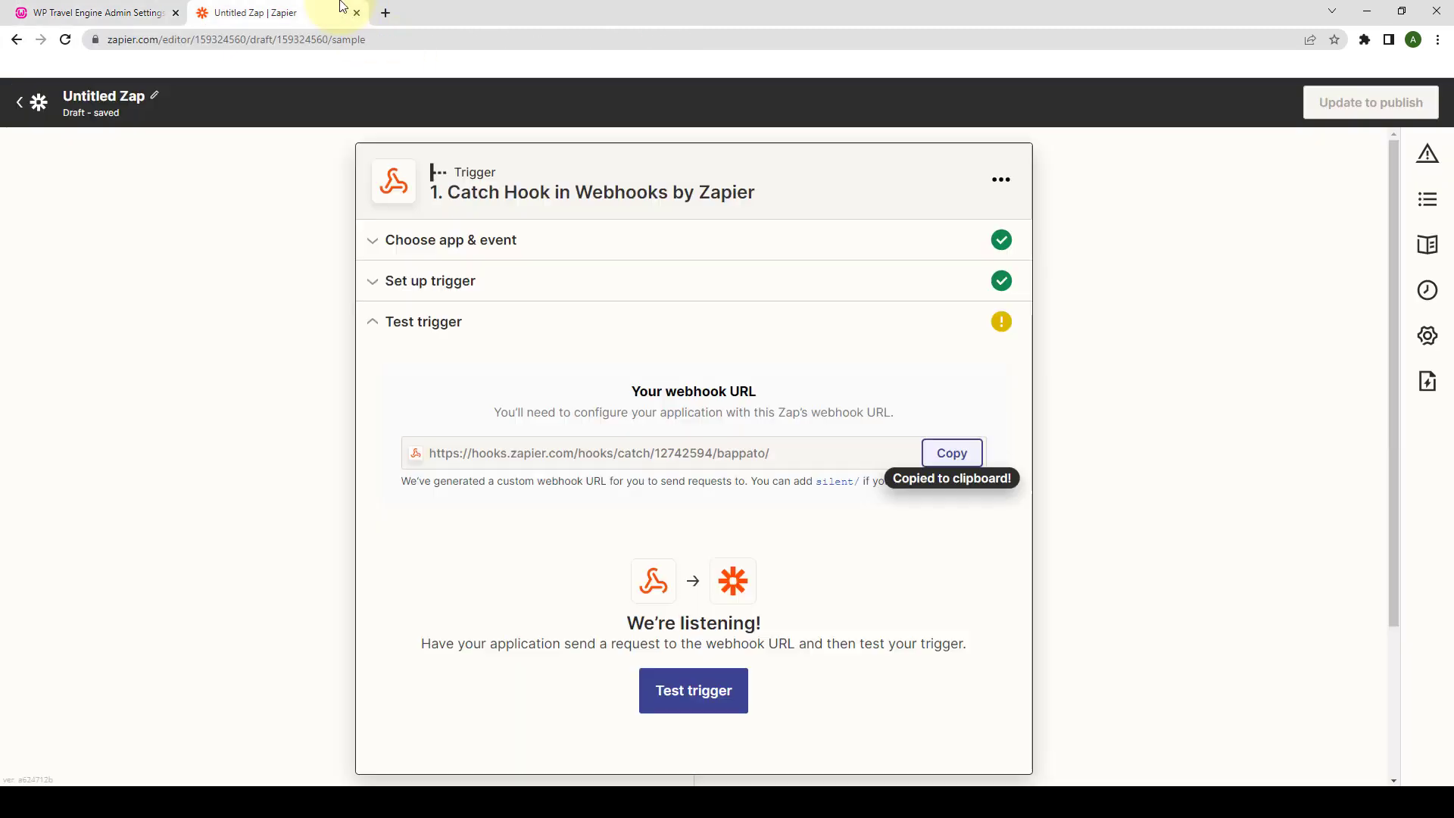
scroll(711, 464, "down", 1)
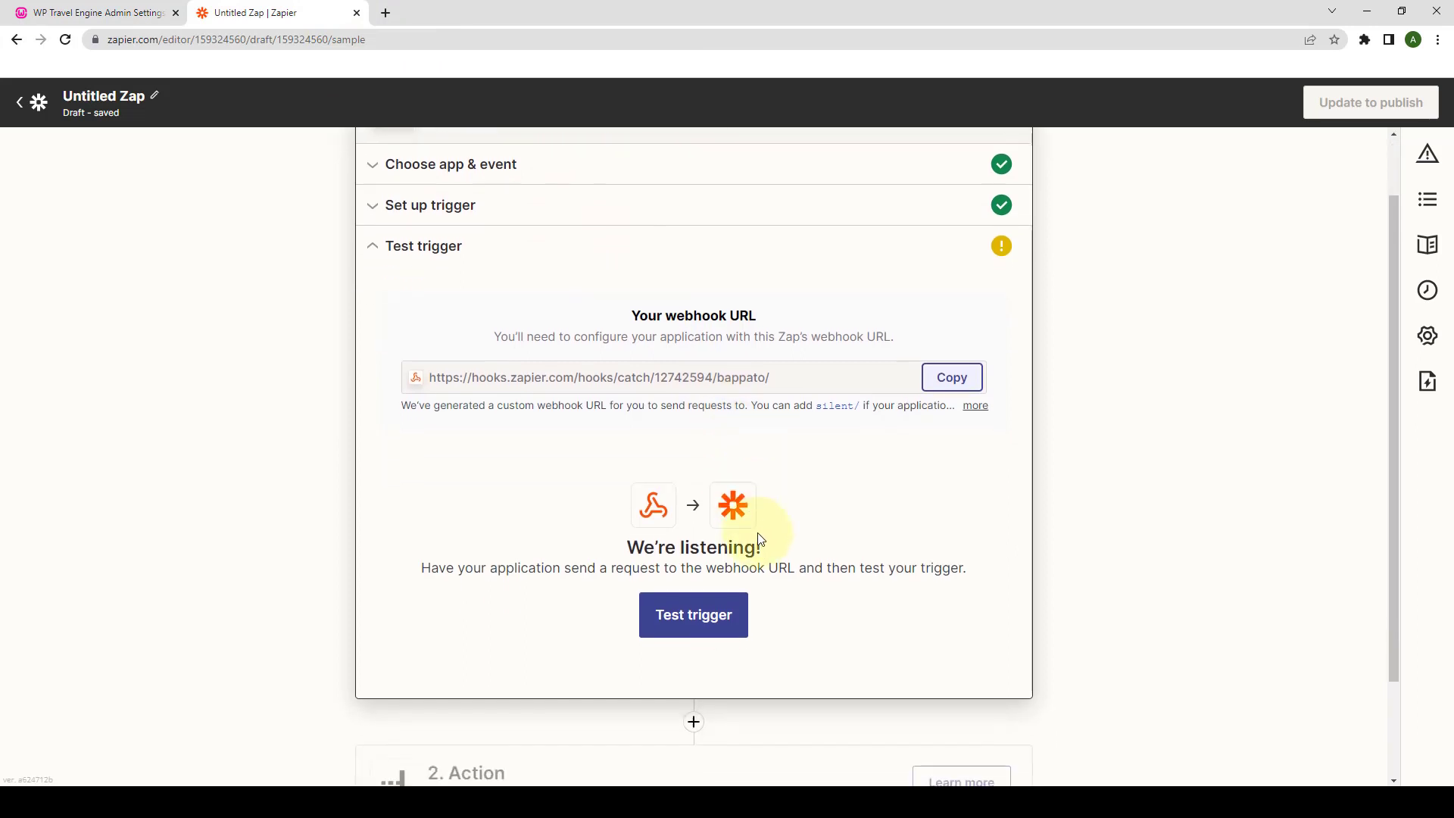
left_click(717, 623)
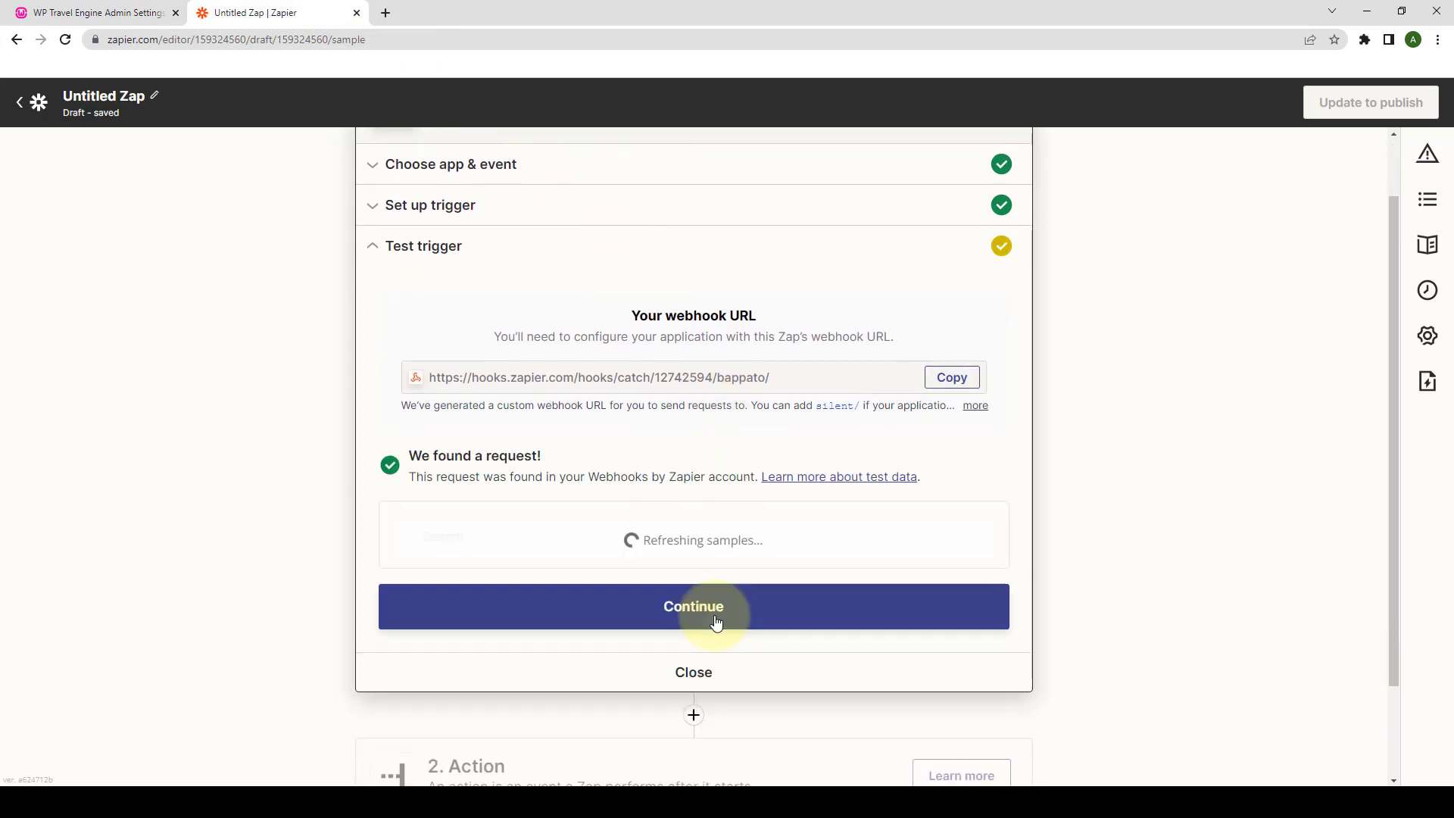
scroll(577, 488, "down", 2)
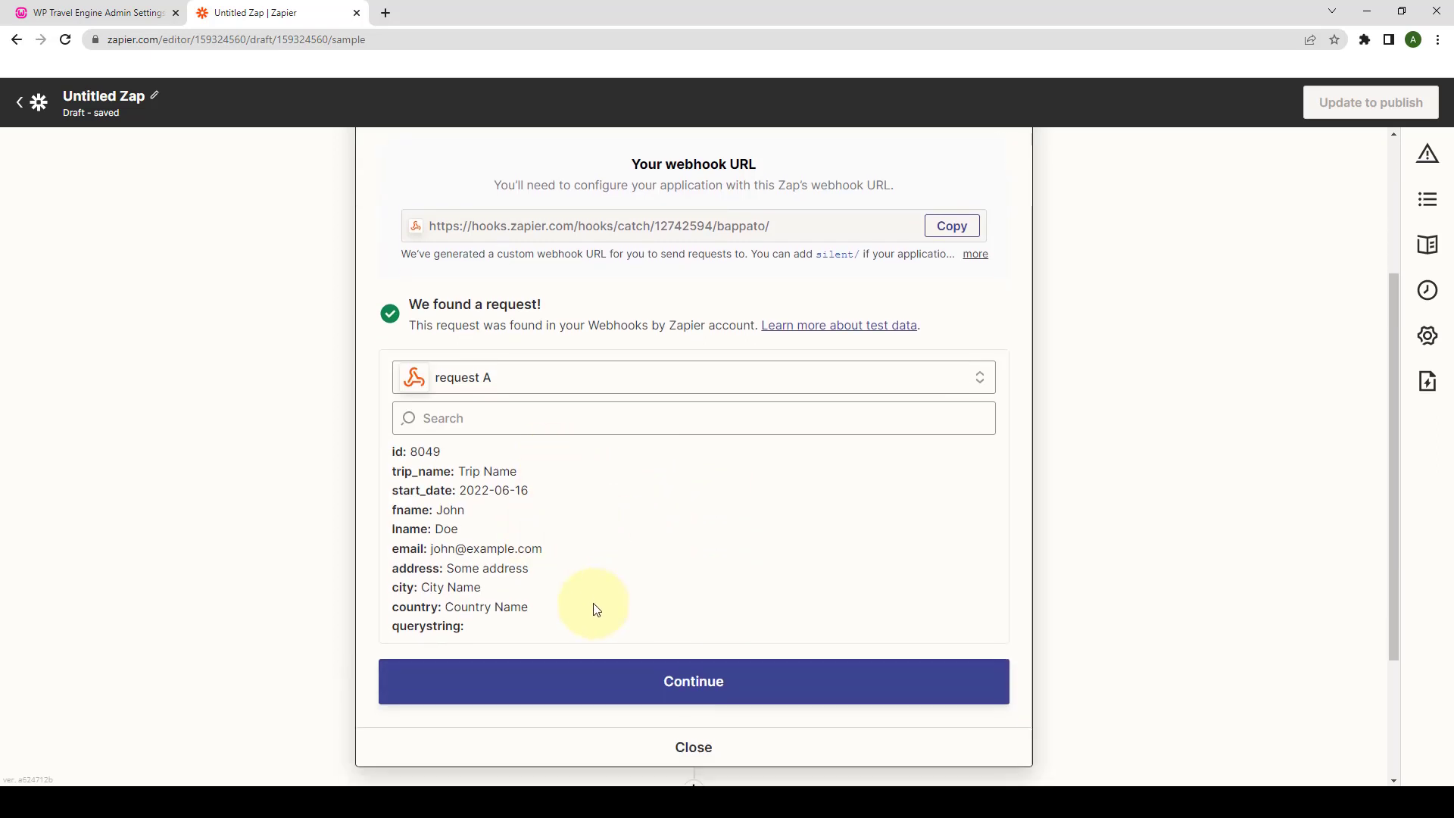
left_click(542, 379)
left_click(747, 525)
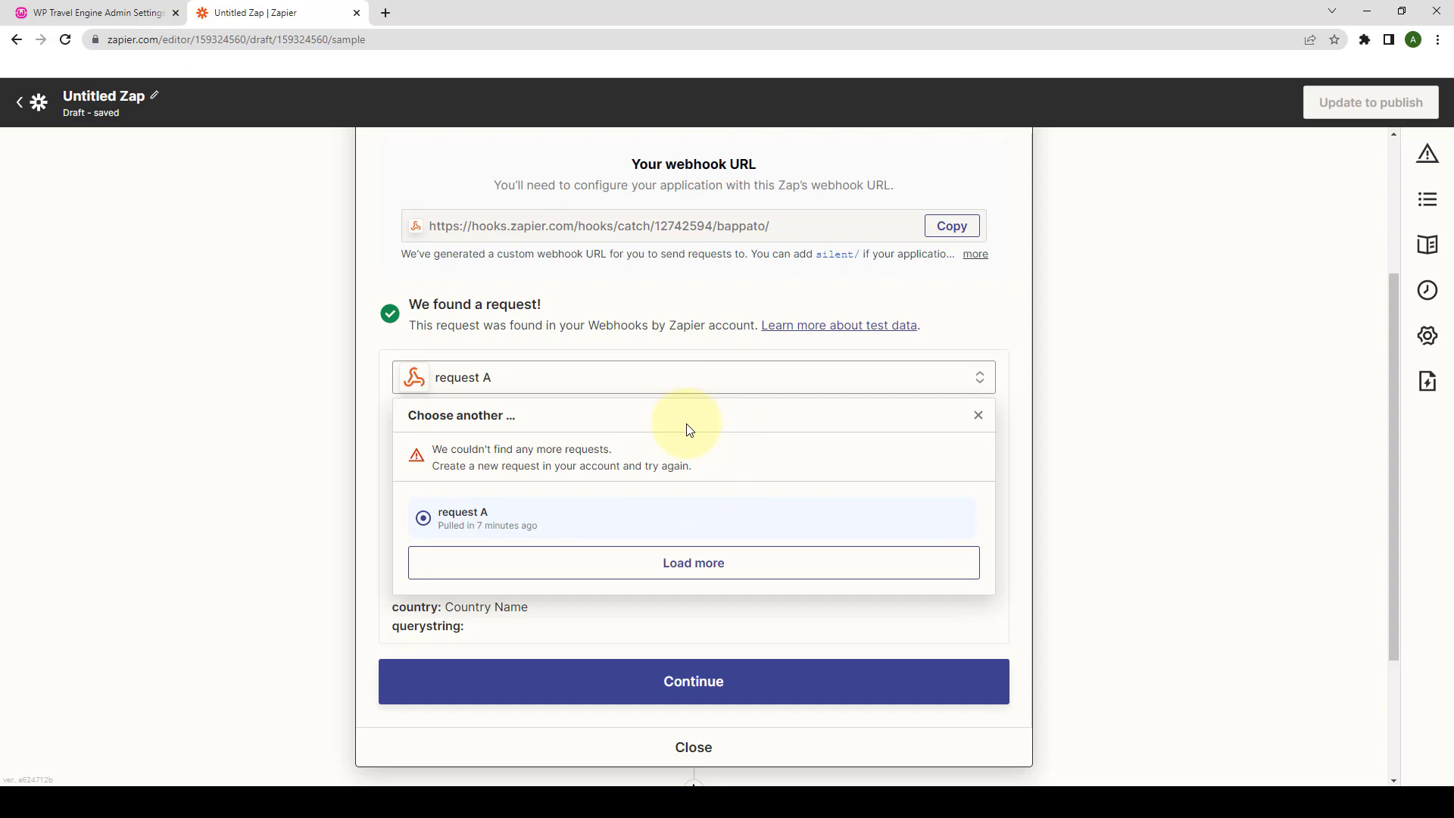
left_click(978, 417)
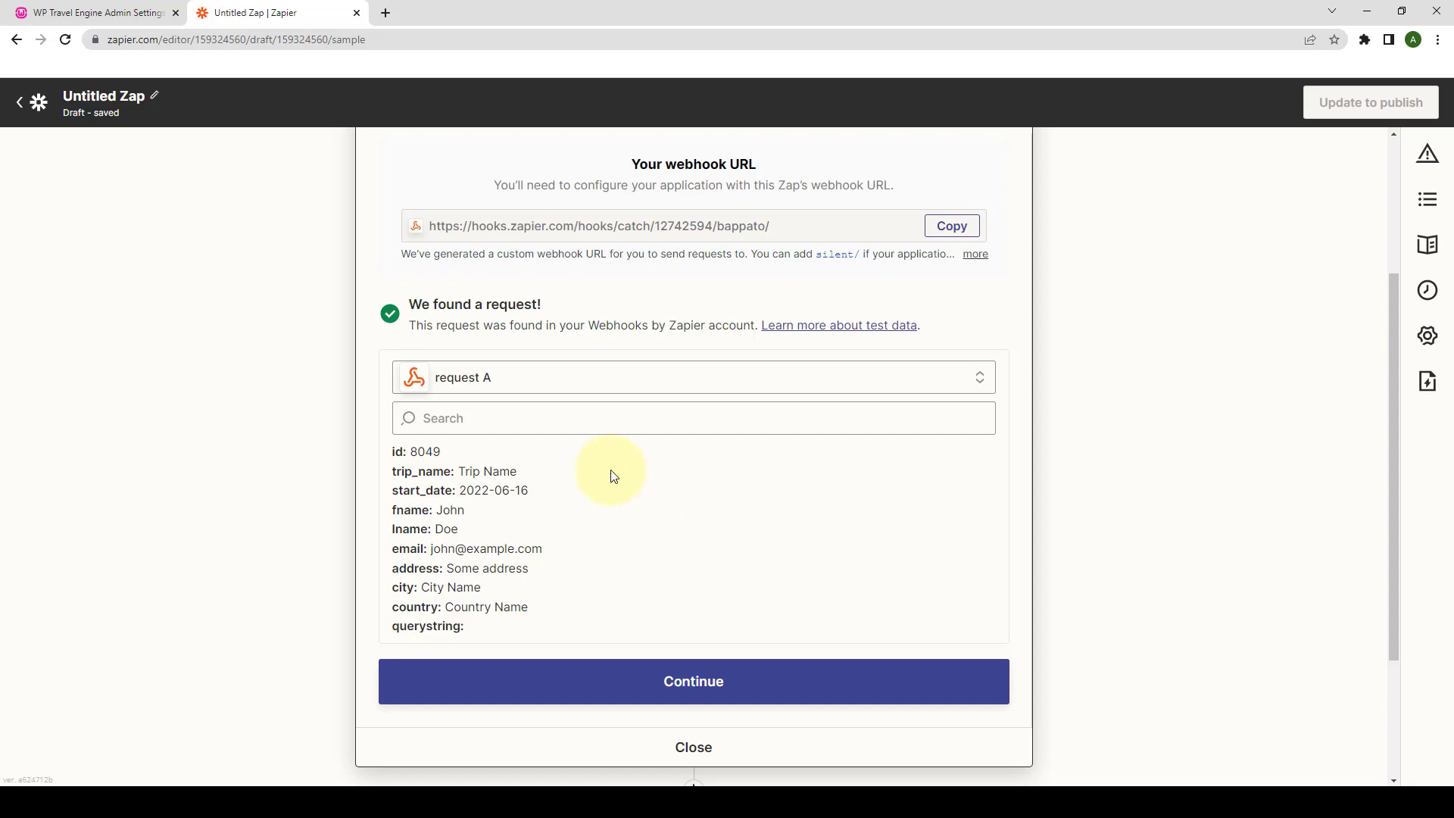
left_click(386, 12)
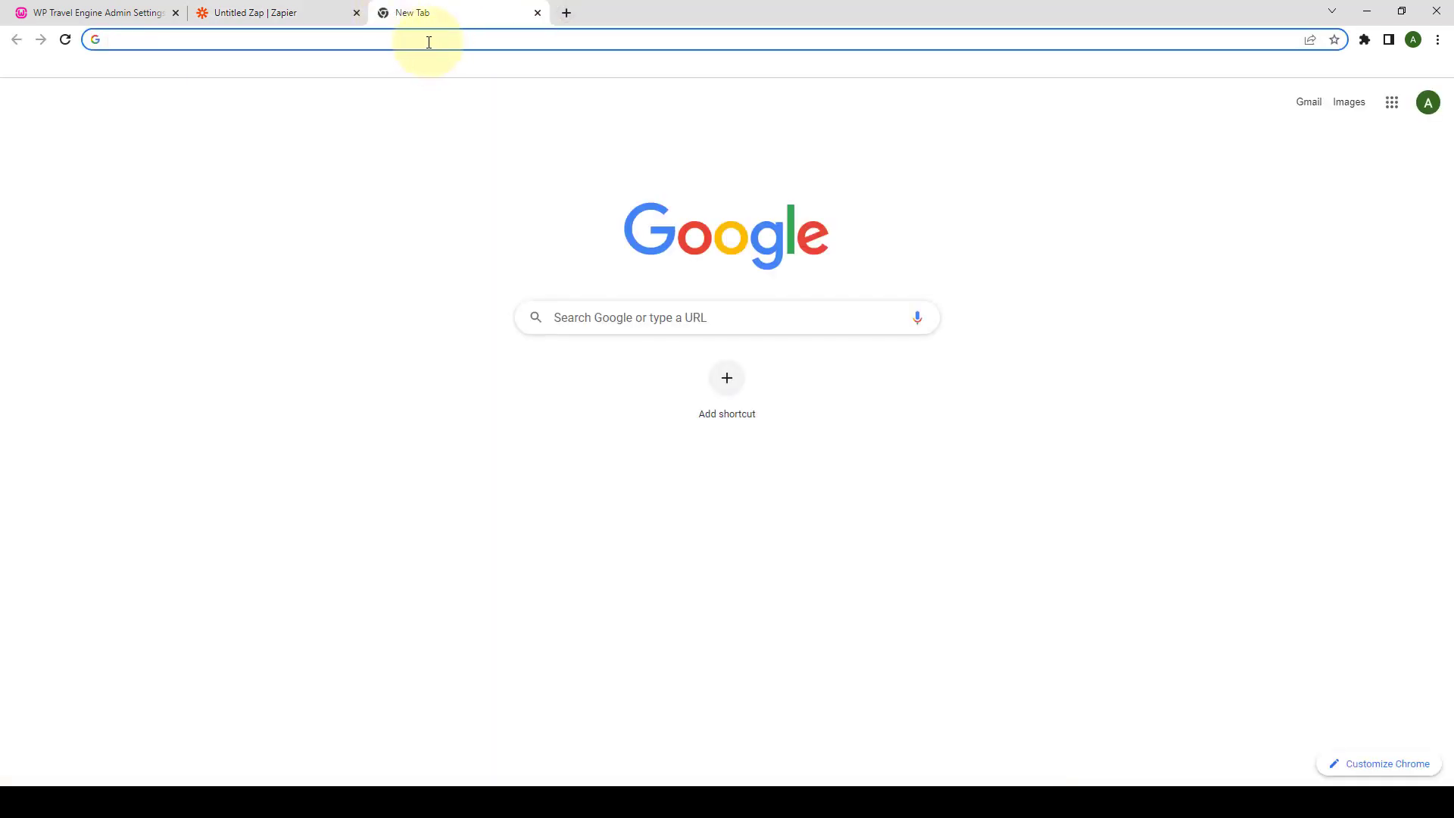
- Open the Ibis Lannion Cote De Granit Rose trip on the local site and pick June 24
key("ctrl+v")
key("Return")
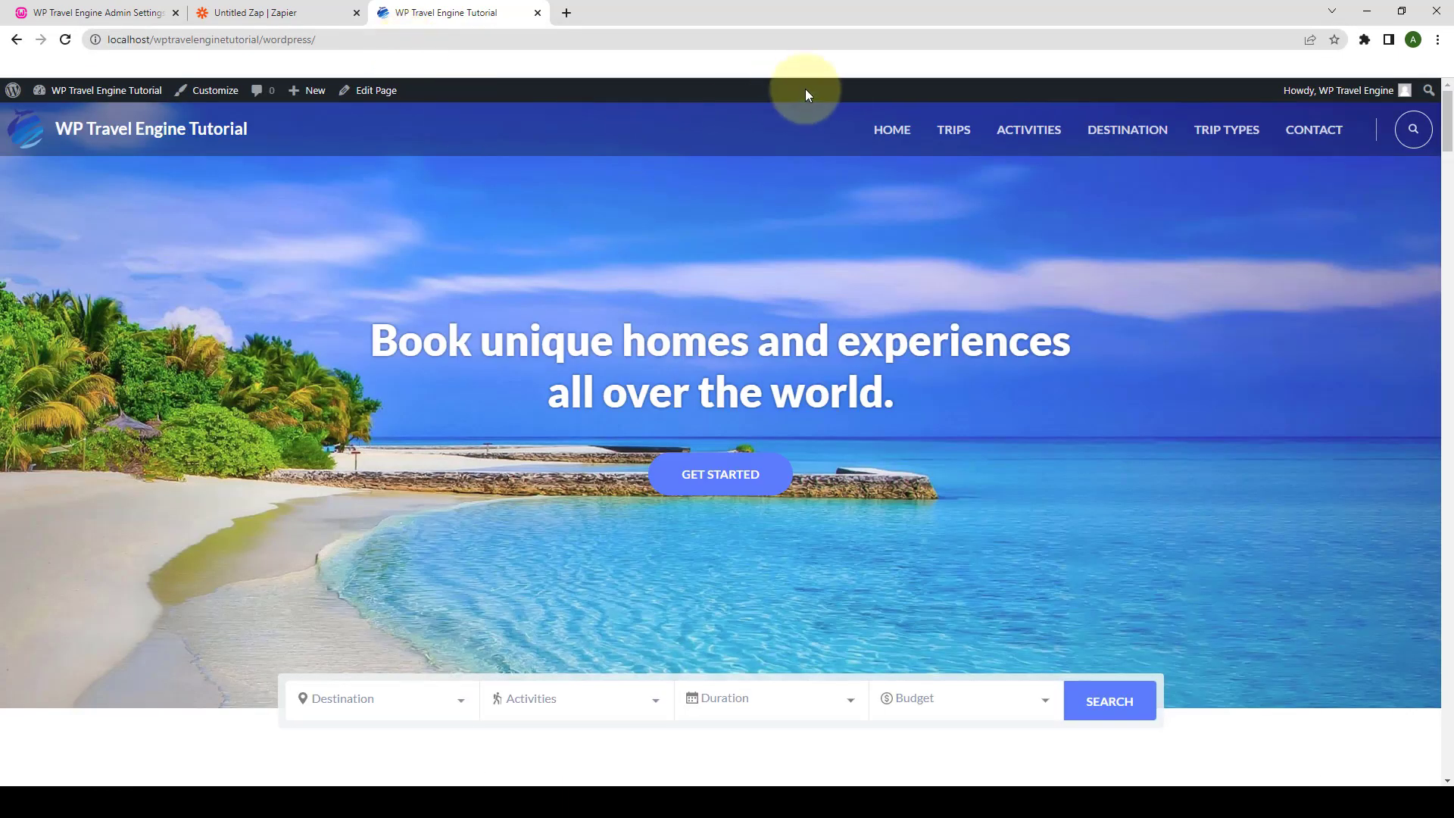
left_click(965, 138)
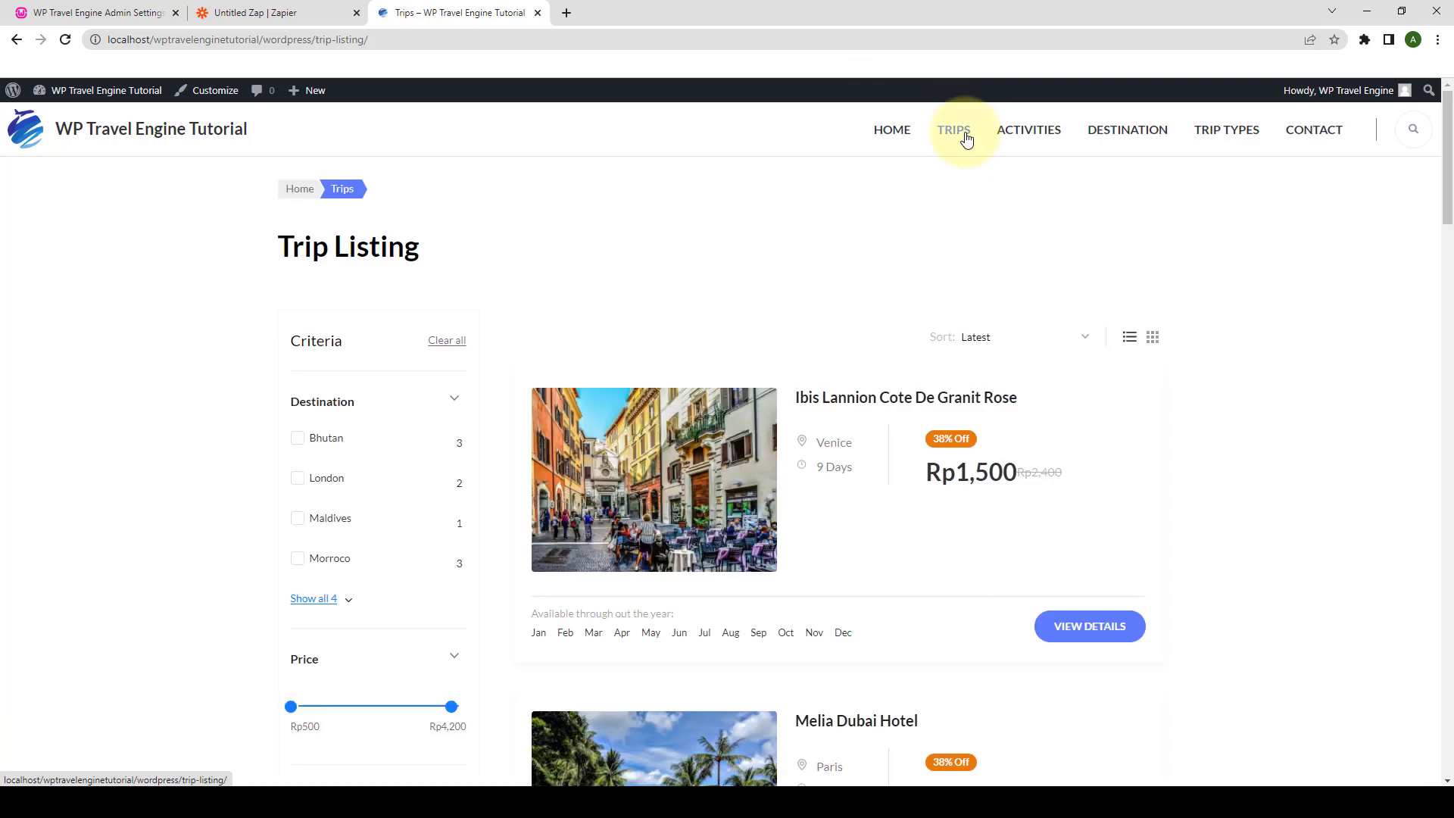
scroll(903, 293, "down", 2)
left_click(853, 247)
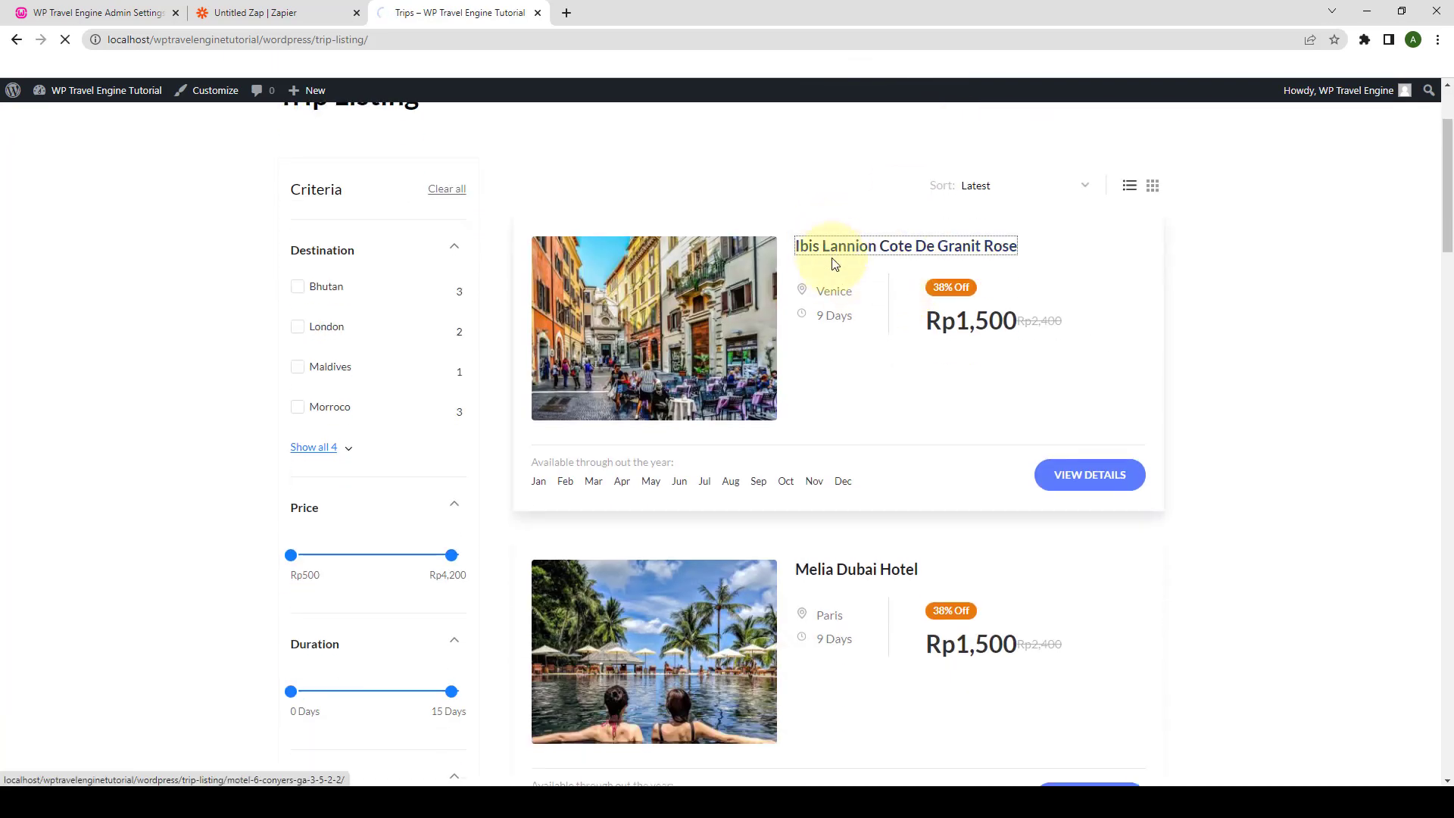
scroll(835, 261, "down", 2)
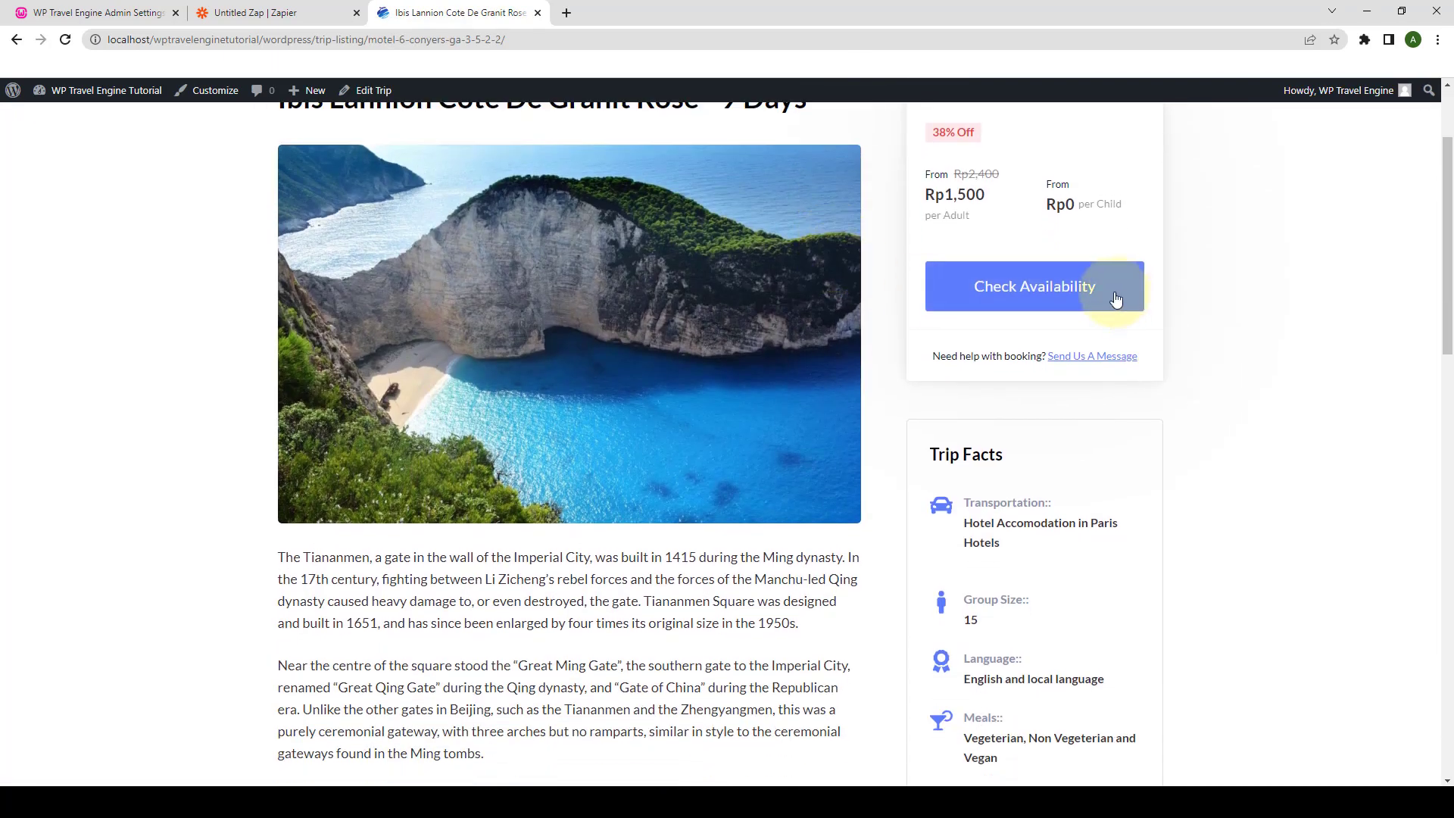
left_click(1121, 286)
left_click(715, 417)
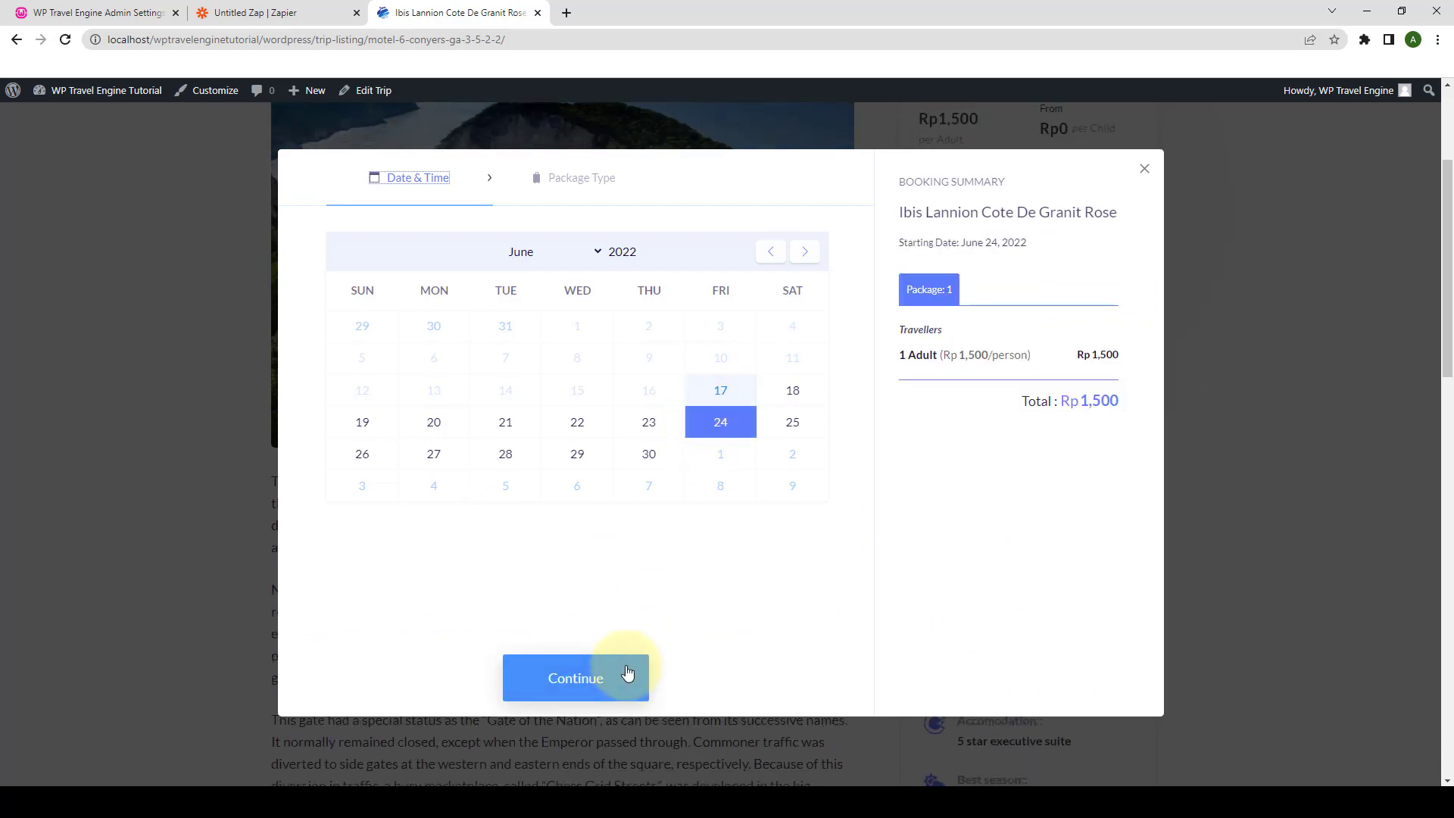
left_click(633, 676)
- Set the travellers to 3 adults and 3 children and proceed to checkout
left_click(788, 326)
left_click(788, 325)
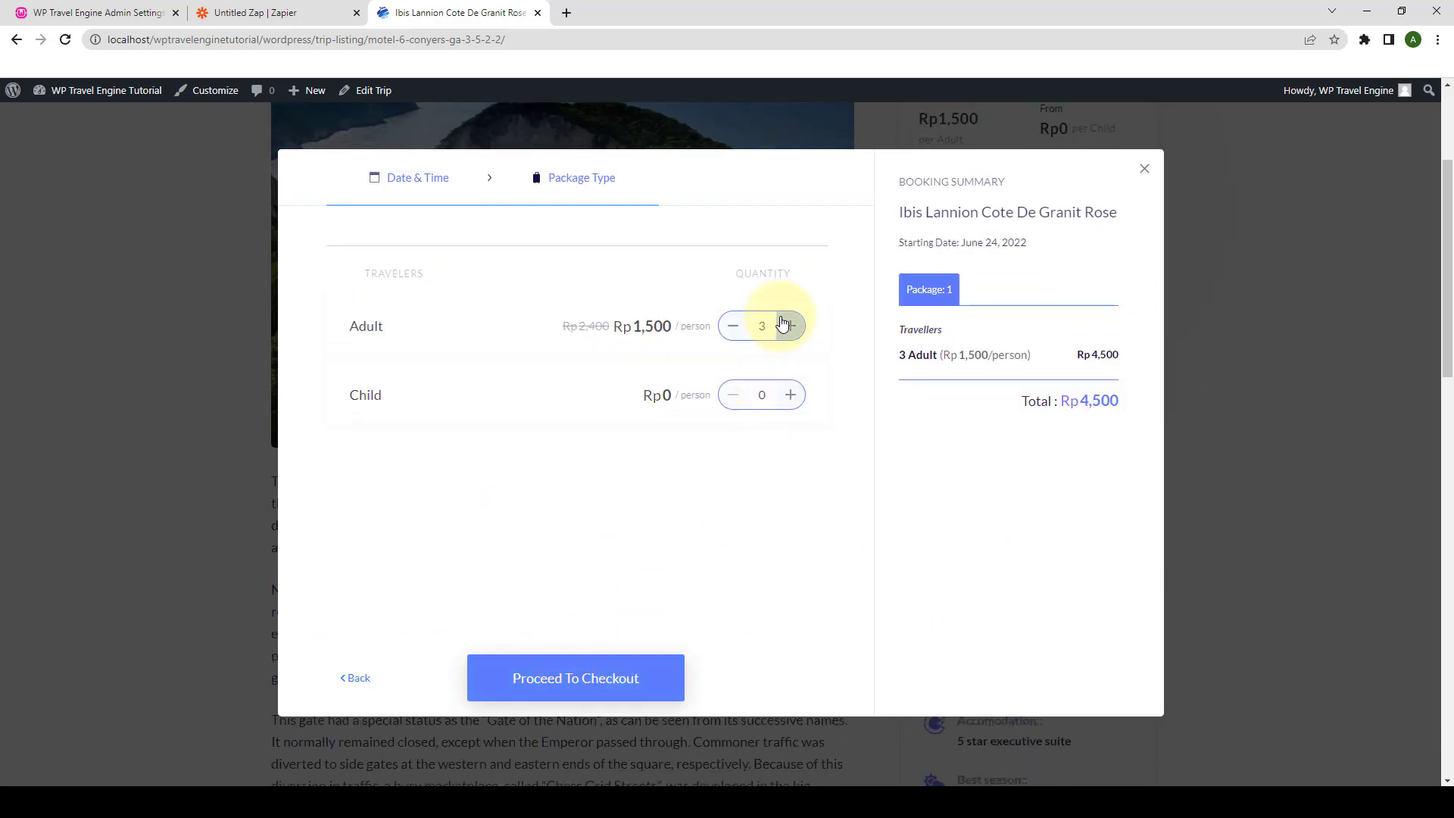
left_click(791, 395)
left_click(792, 395)
left_click(792, 395)
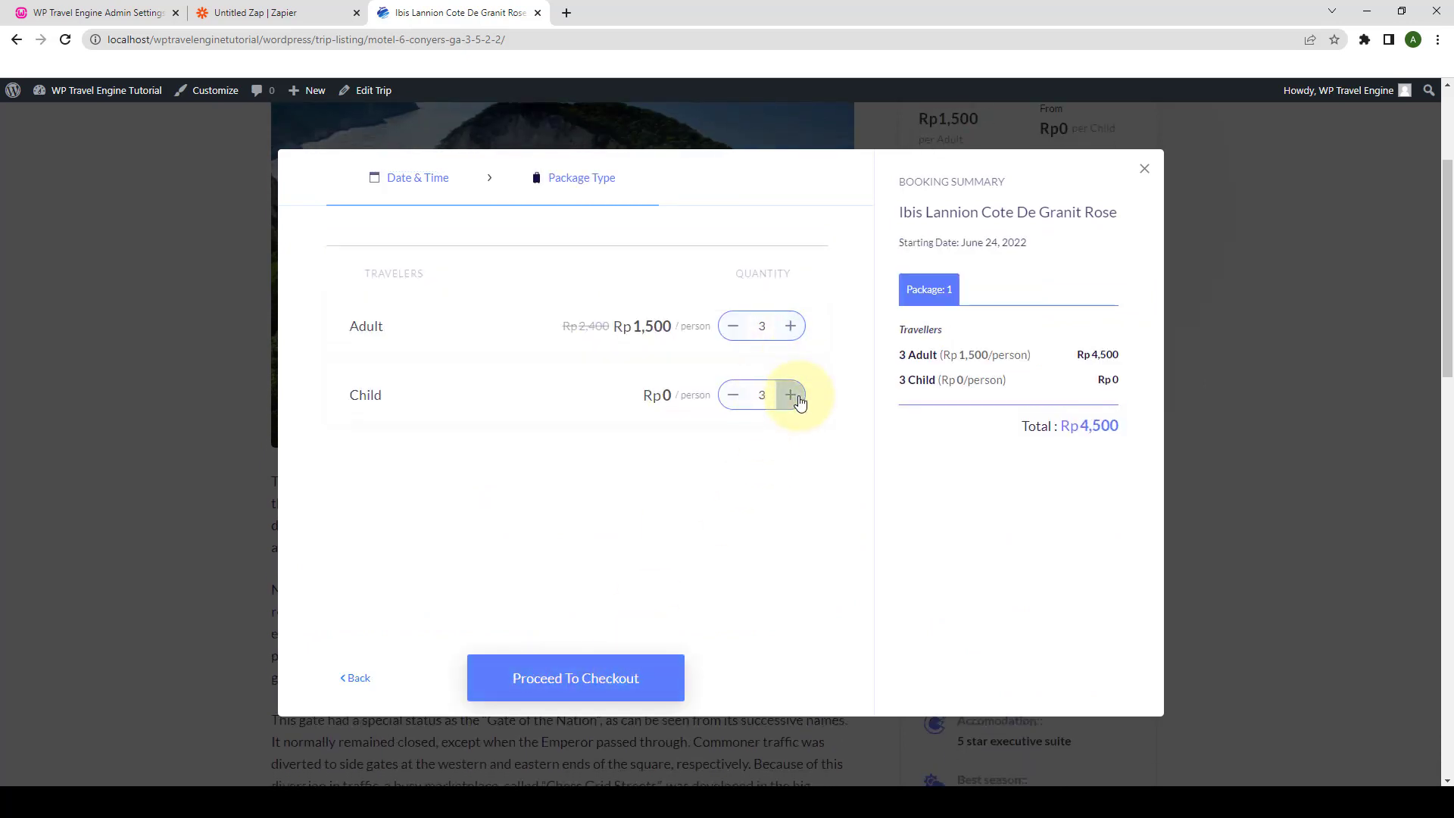
left_click(619, 667)
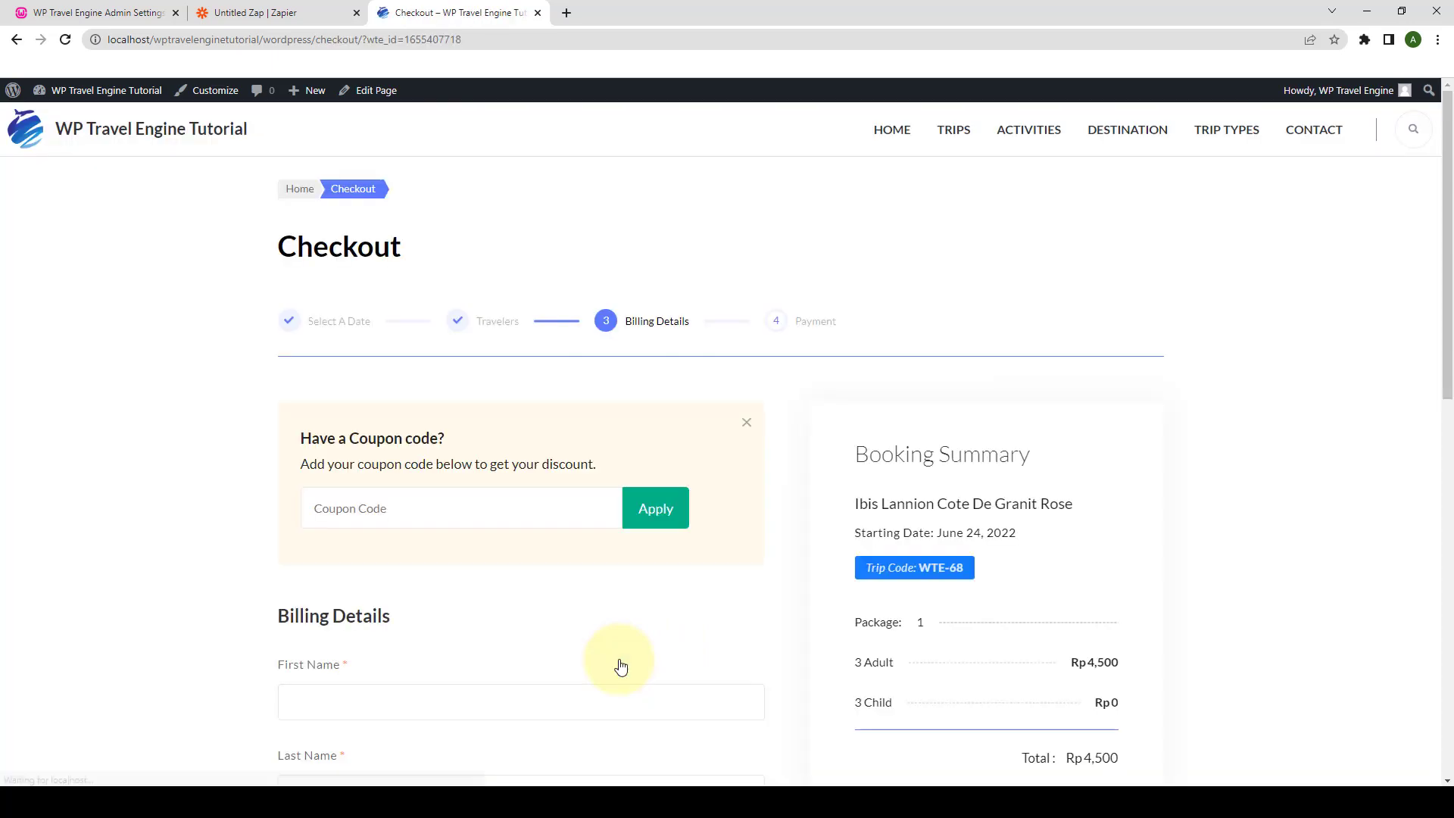
- Fill in billing details and country, submit the booking, and review the Rp4,500 thank-you page
scroll(616, 666, "down", 6)
left_click(380, 346)
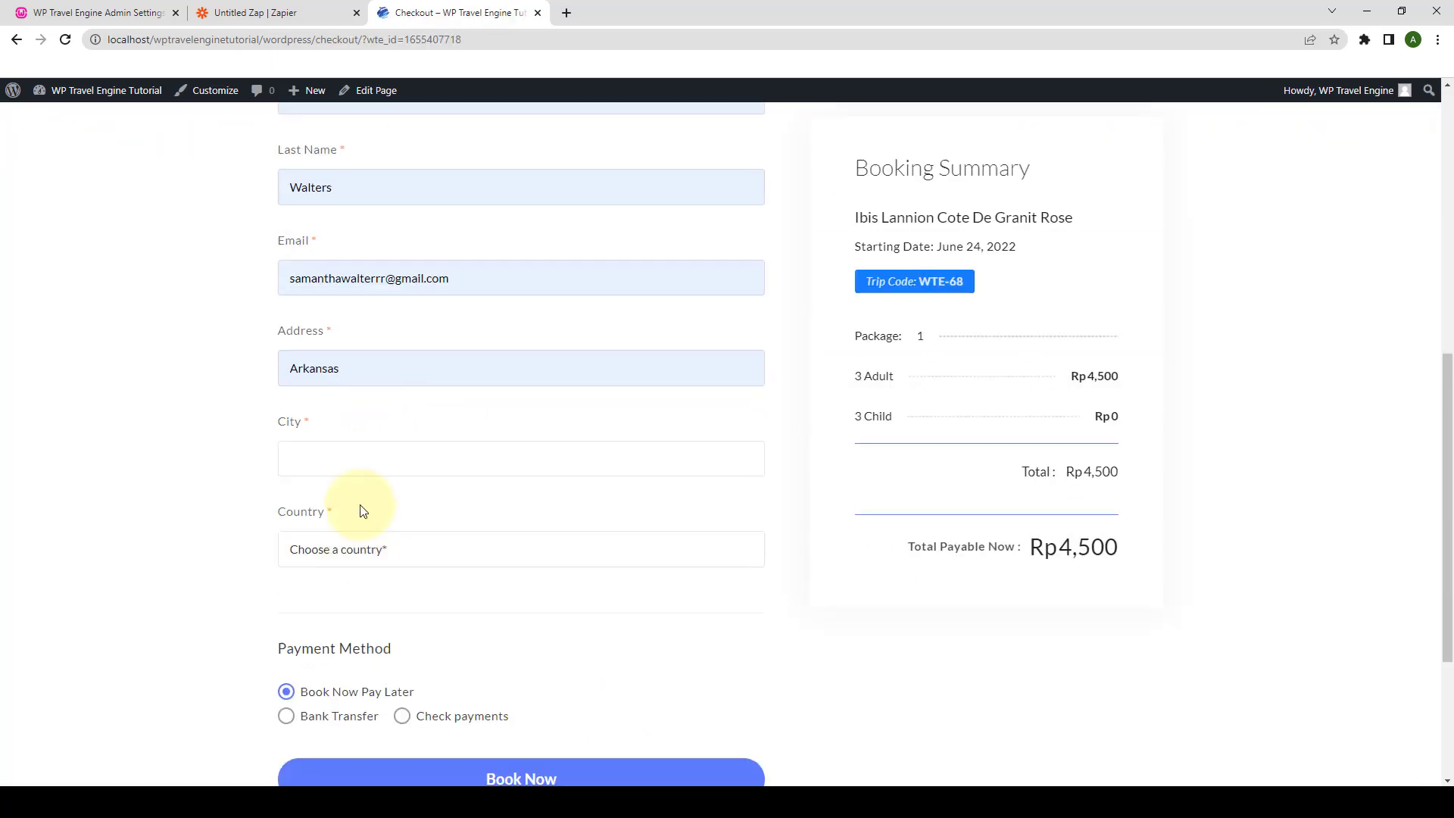
left_click(366, 546)
scroll(367, 523, "down", 3)
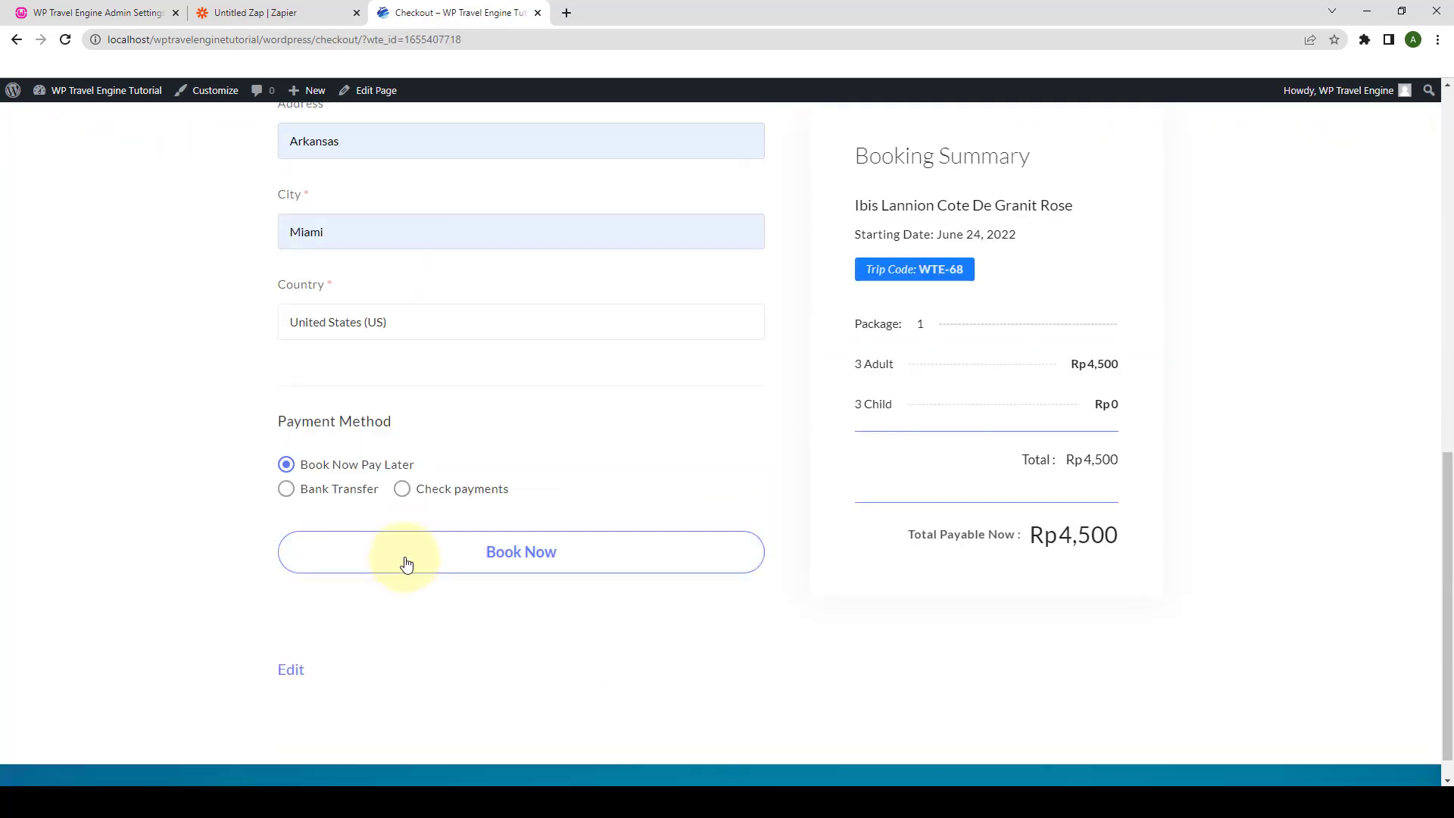
left_click(550, 561)
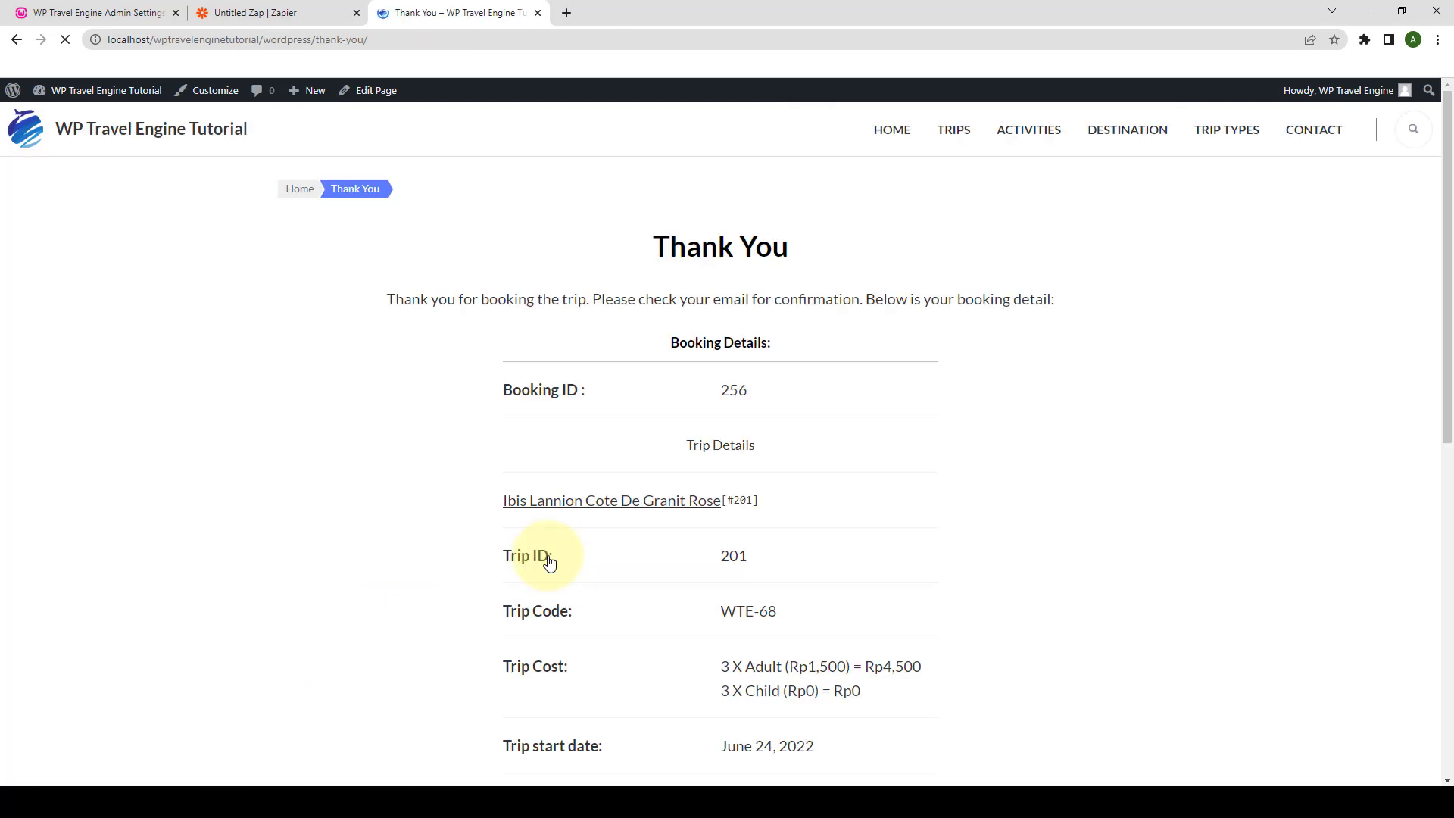
scroll(688, 514, "down", 1)
scroll(688, 513, "down", 3)
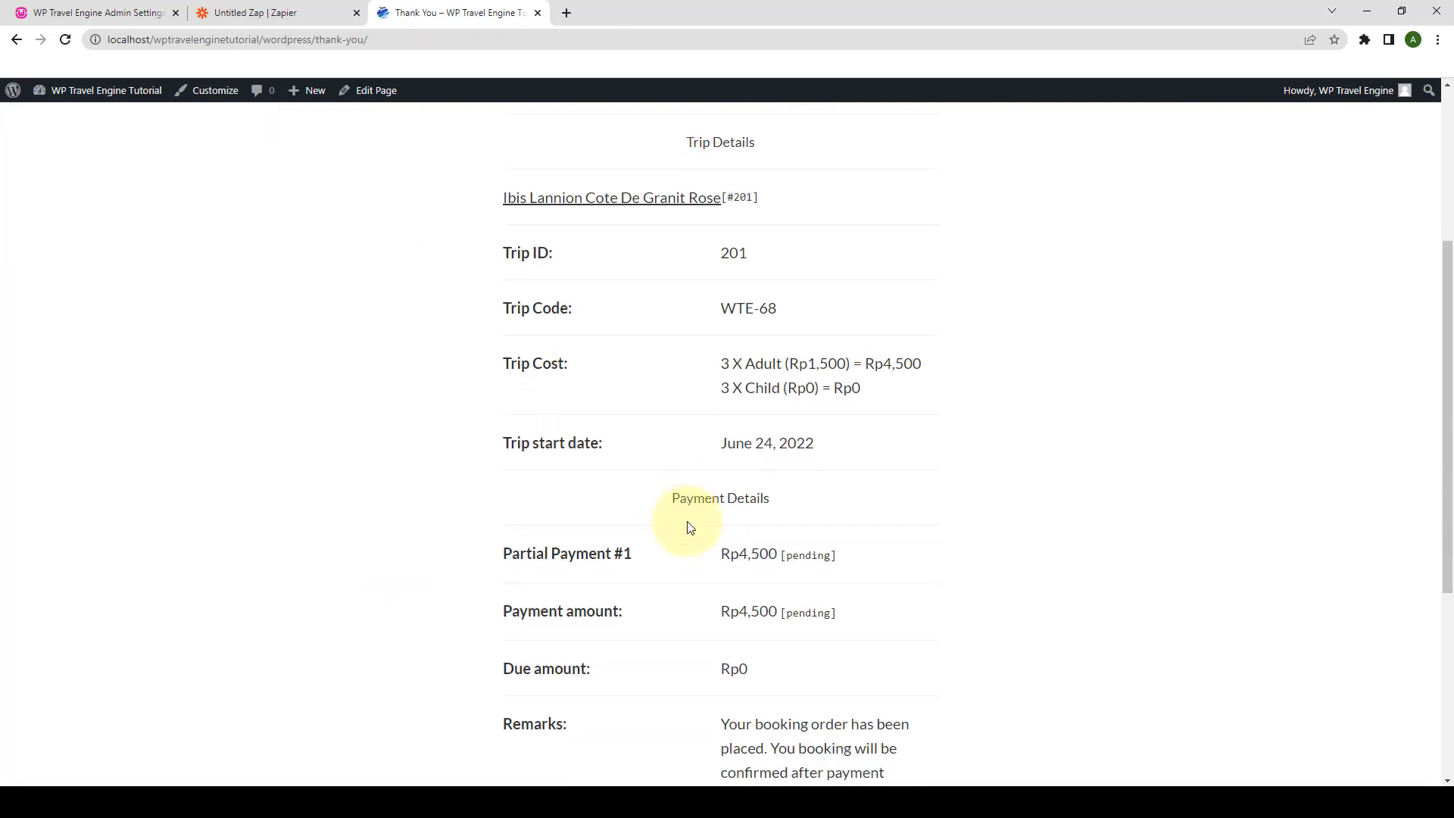
scroll(688, 528, "down", 4)
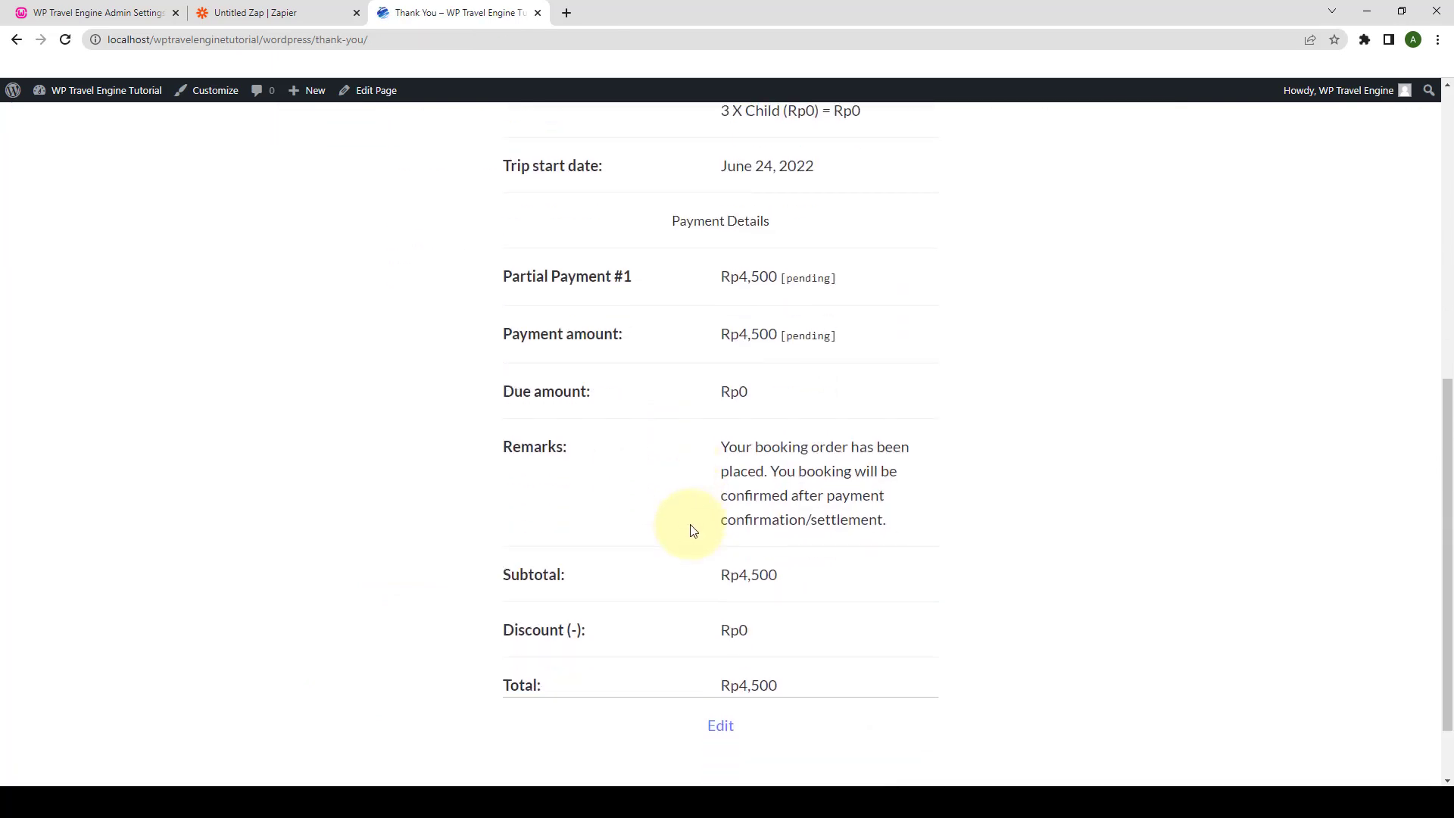
scroll(684, 601, "up", 2)
- Load newer webhook requests and use request B, the Ibis Lannion booking, as the trigger sample
left_click(278, 8)
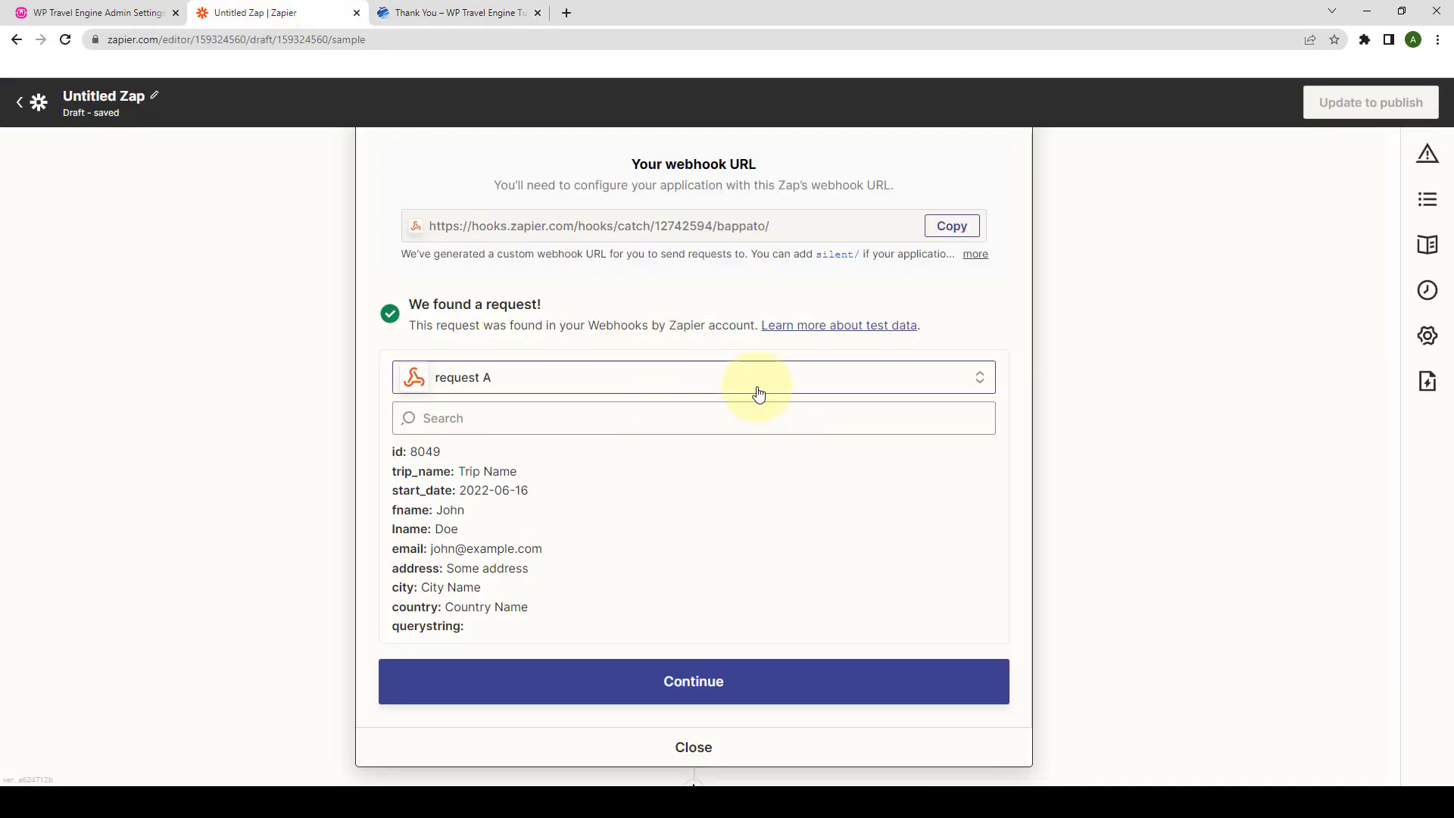
left_click(640, 378)
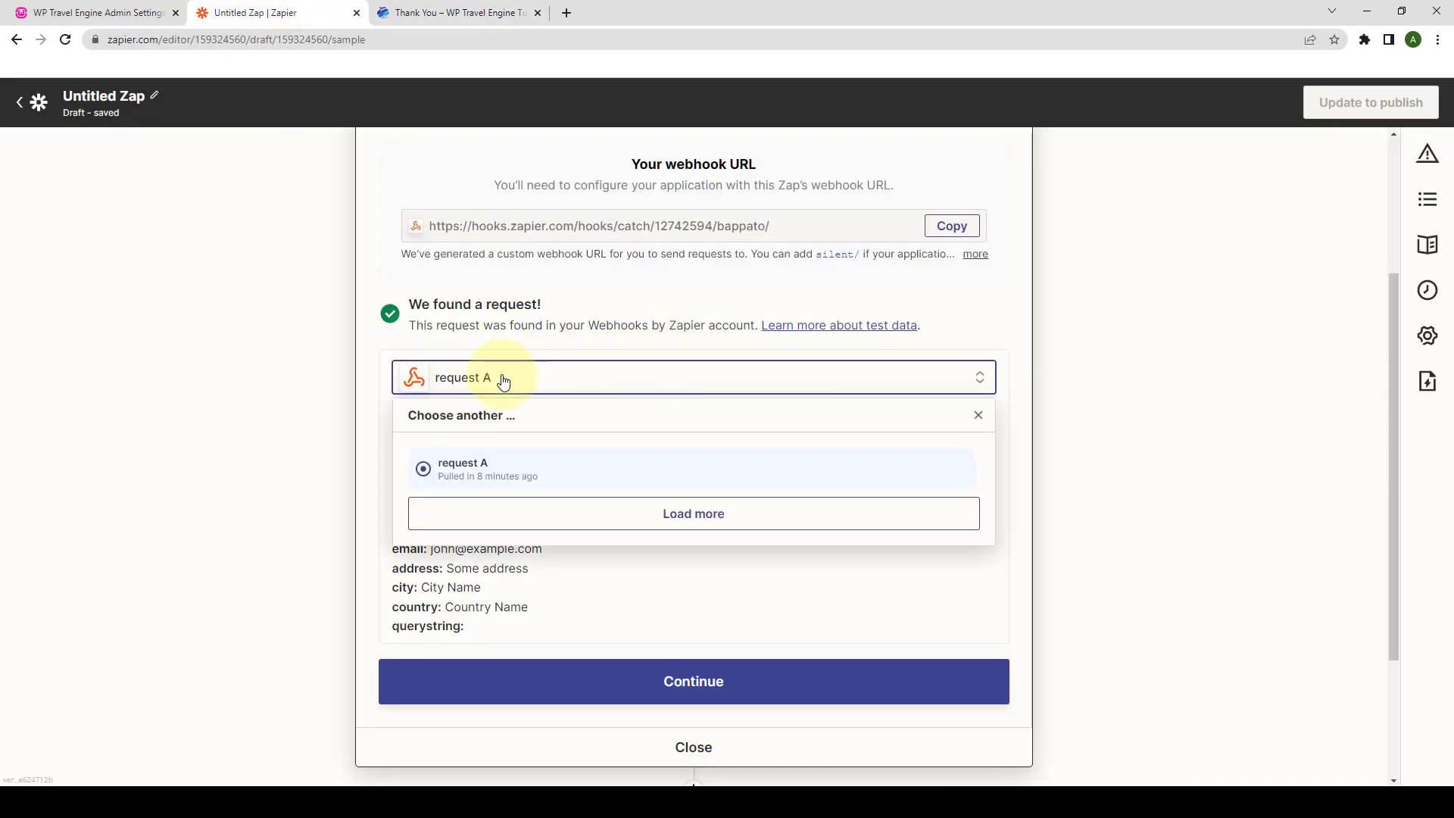
left_click(721, 522)
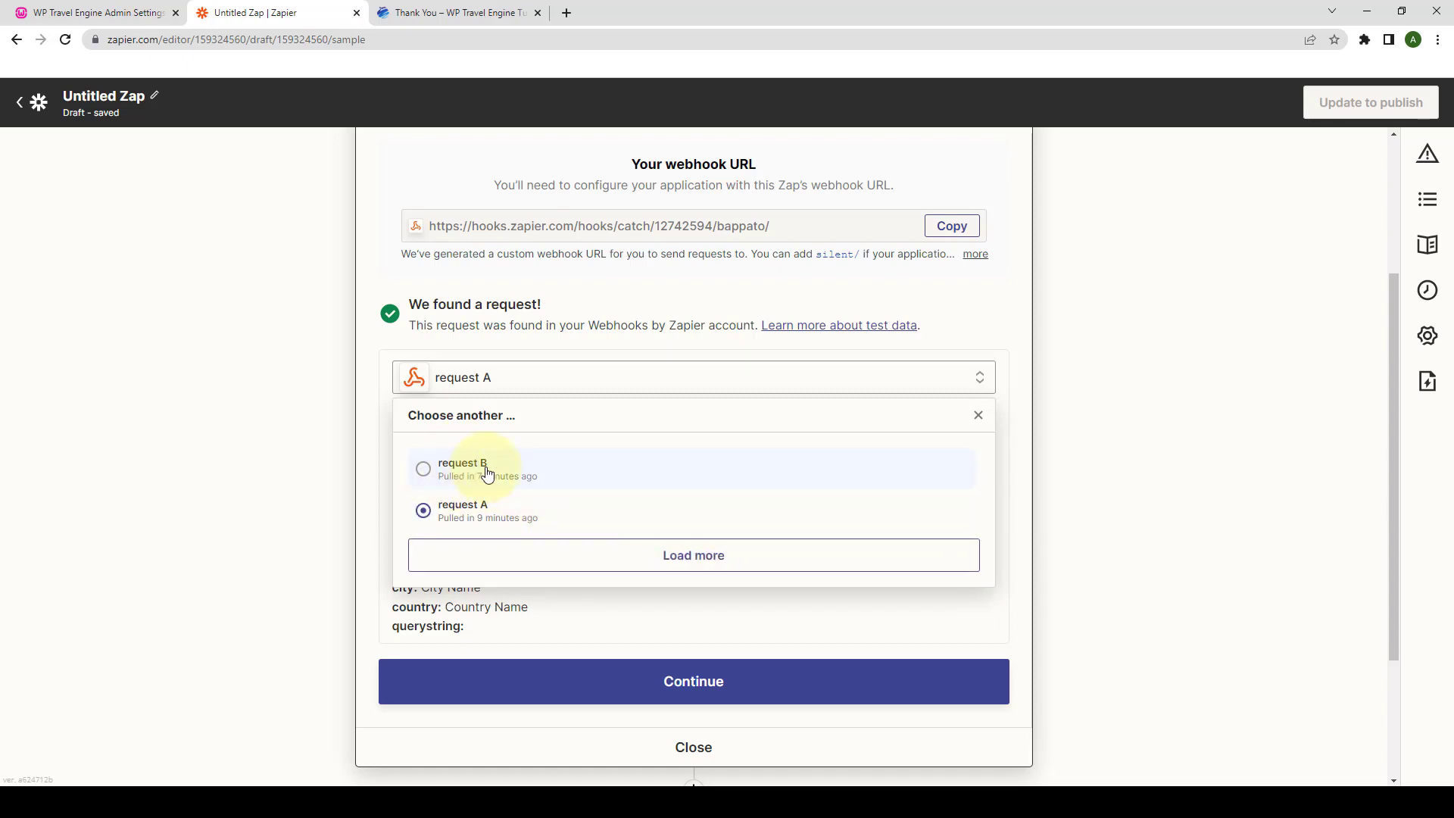
left_click(460, 476)
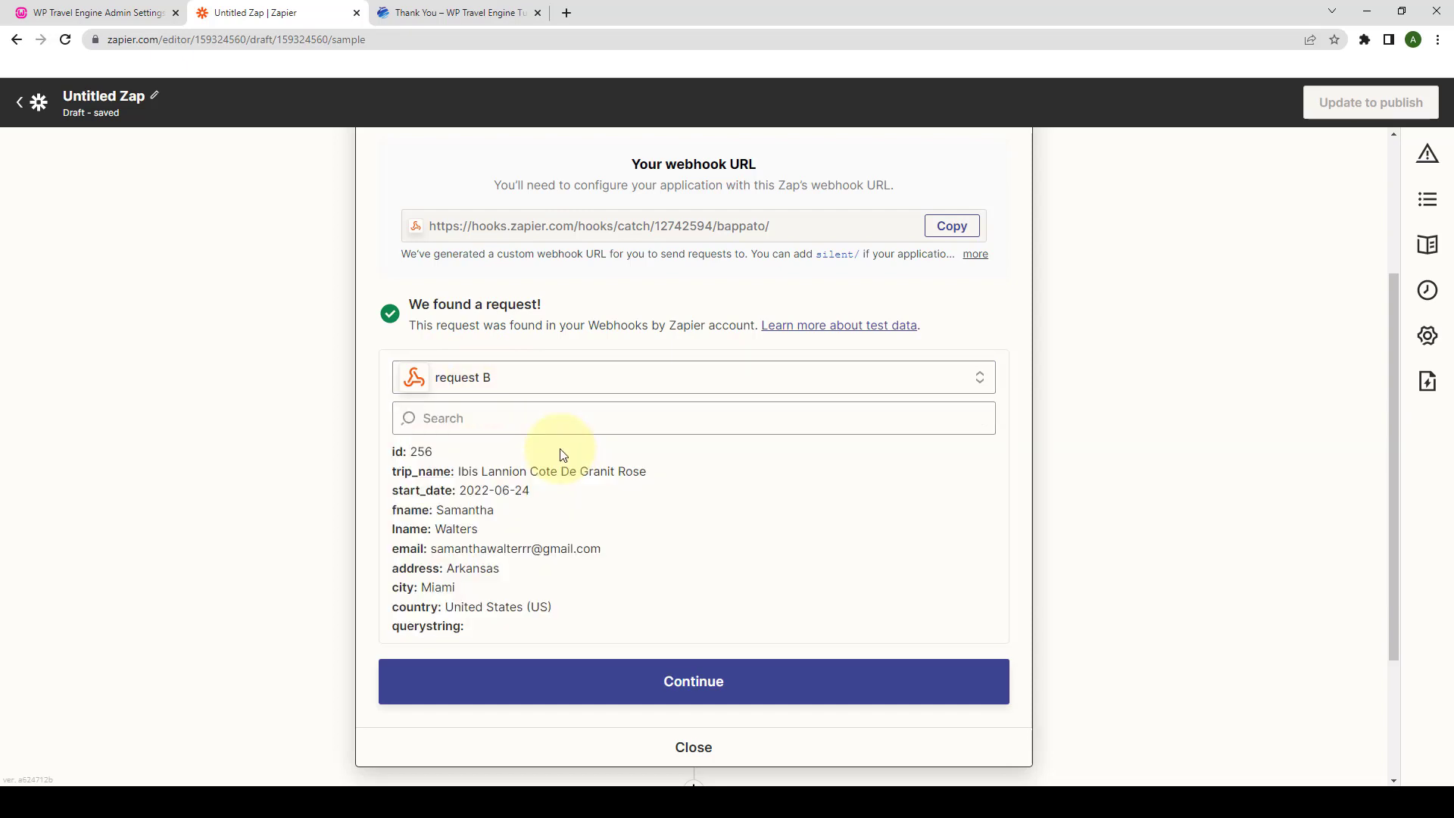
scroll(563, 455, "down", 1)
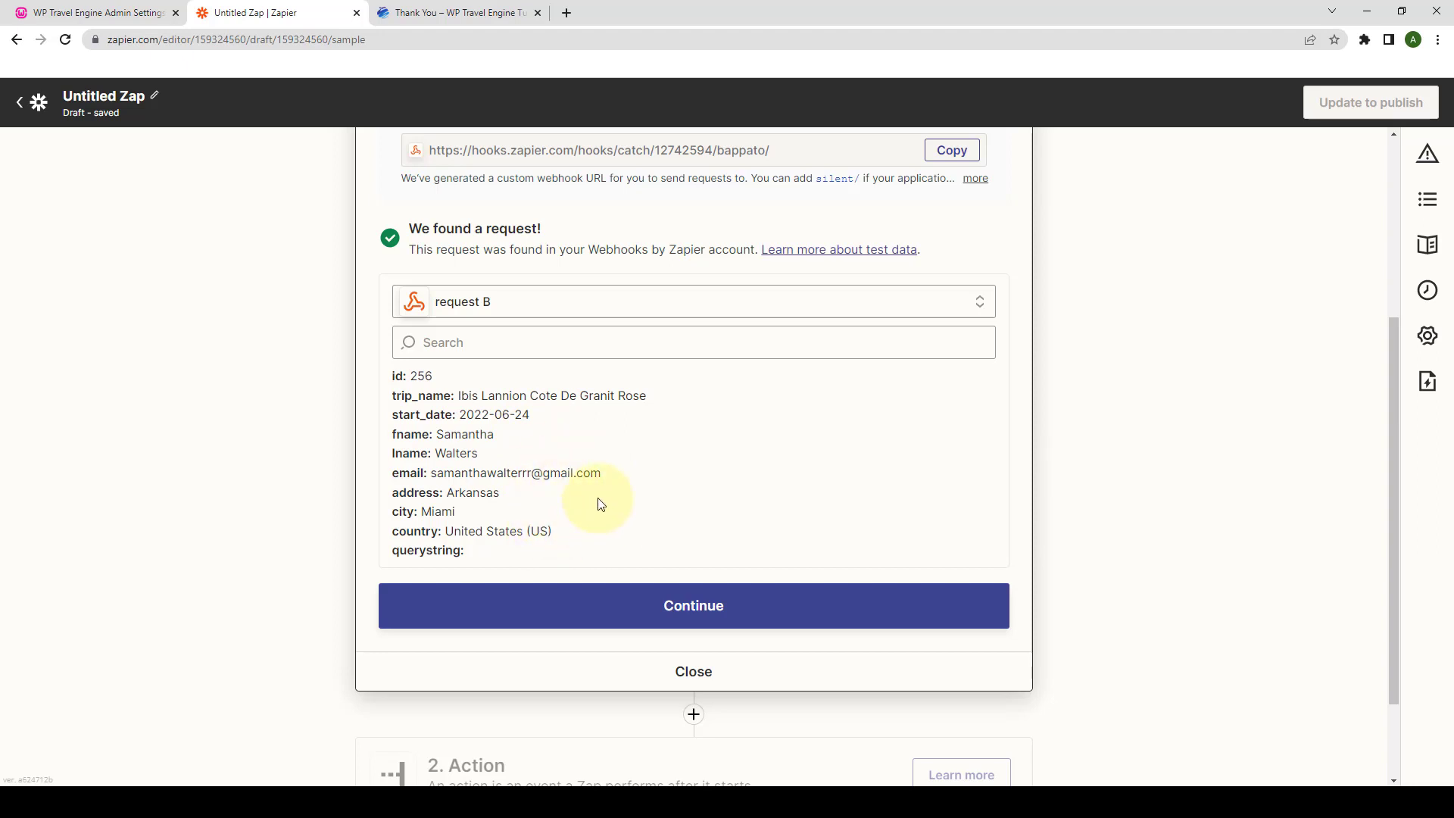
scroll(644, 515, "down", 1)
left_click(692, 525)
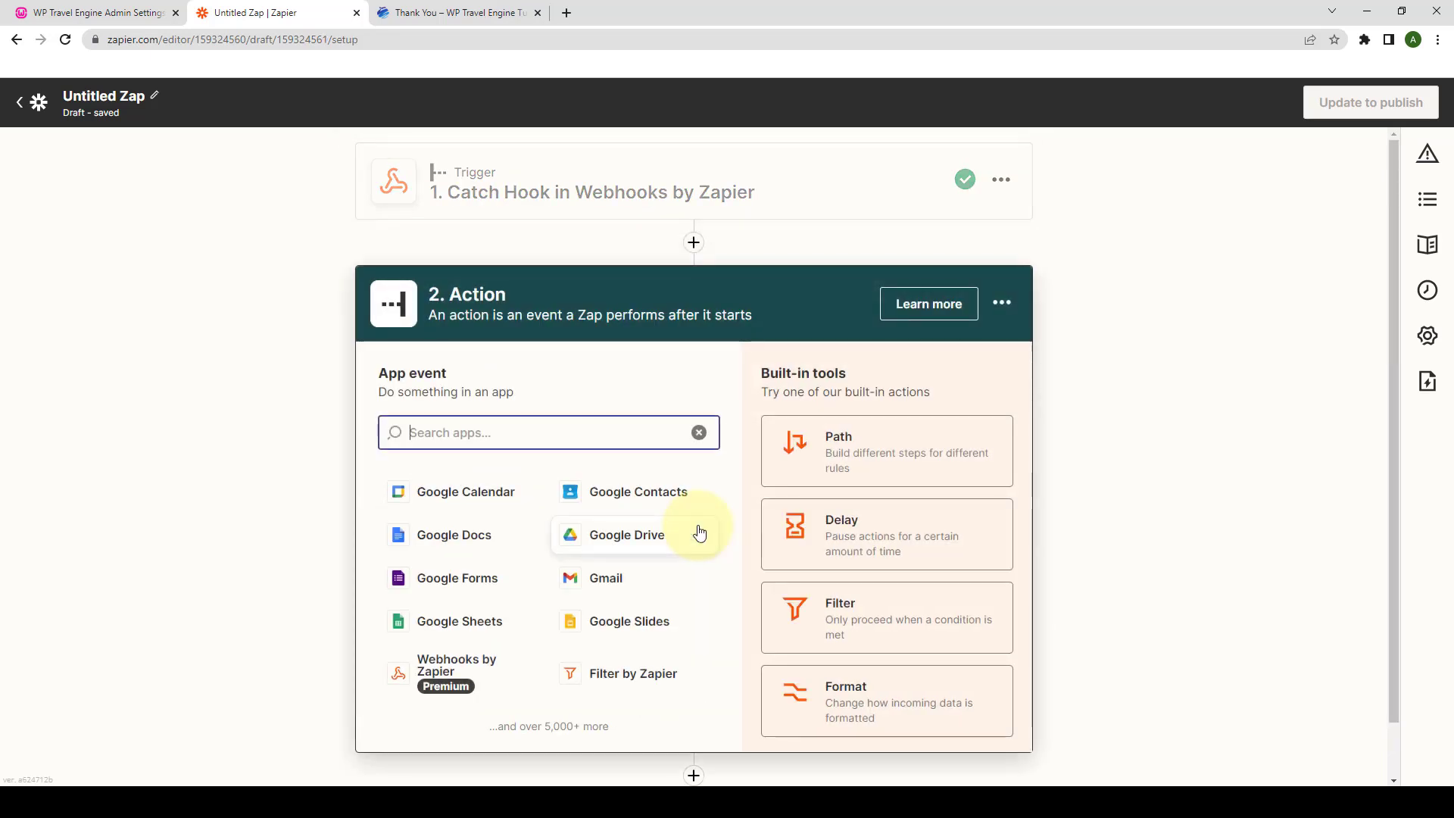
- Set the action to Google Sheets Create Spreadsheet Row using the existing connected account
left_click(462, 622)
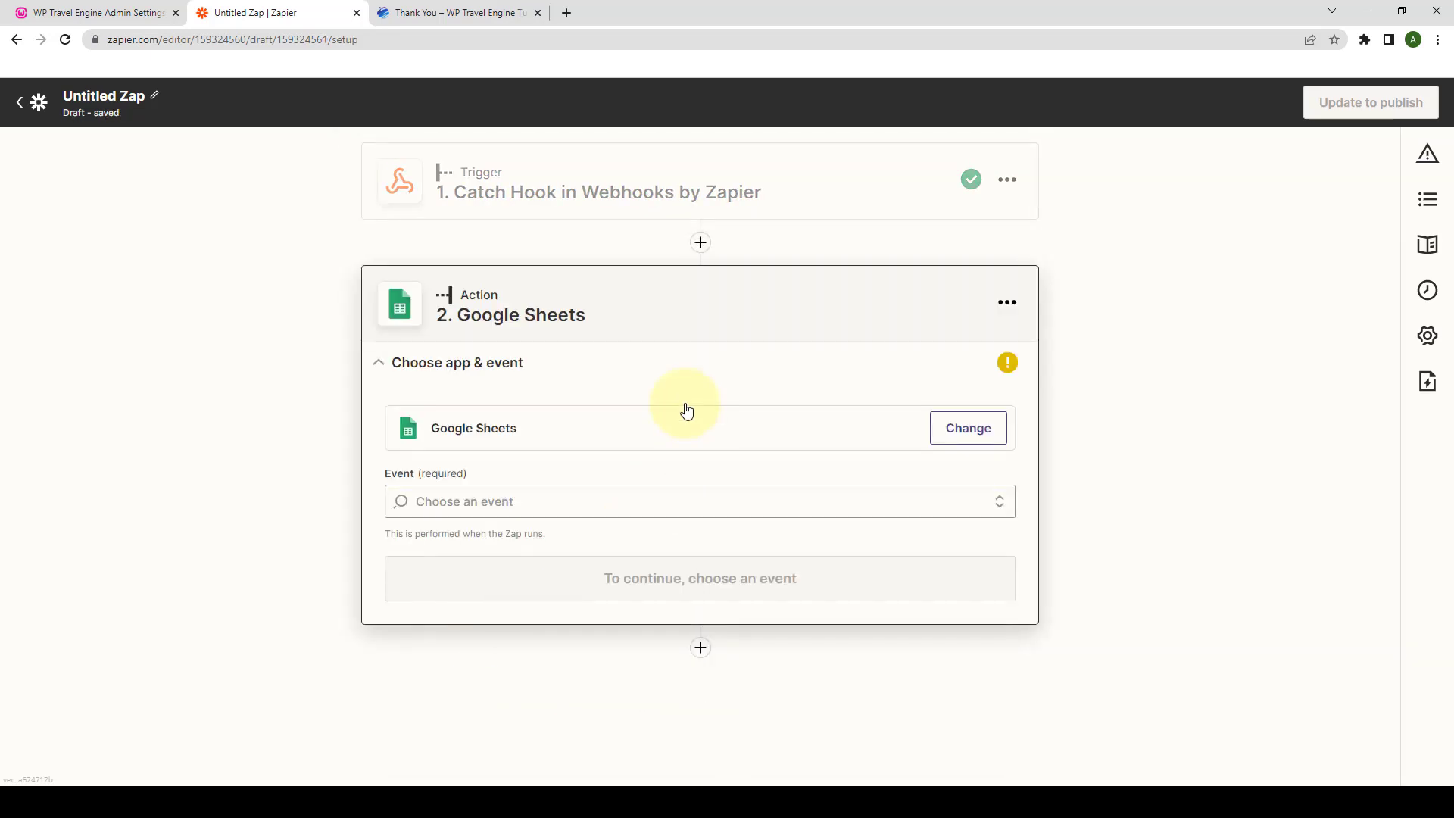
left_click(551, 500)
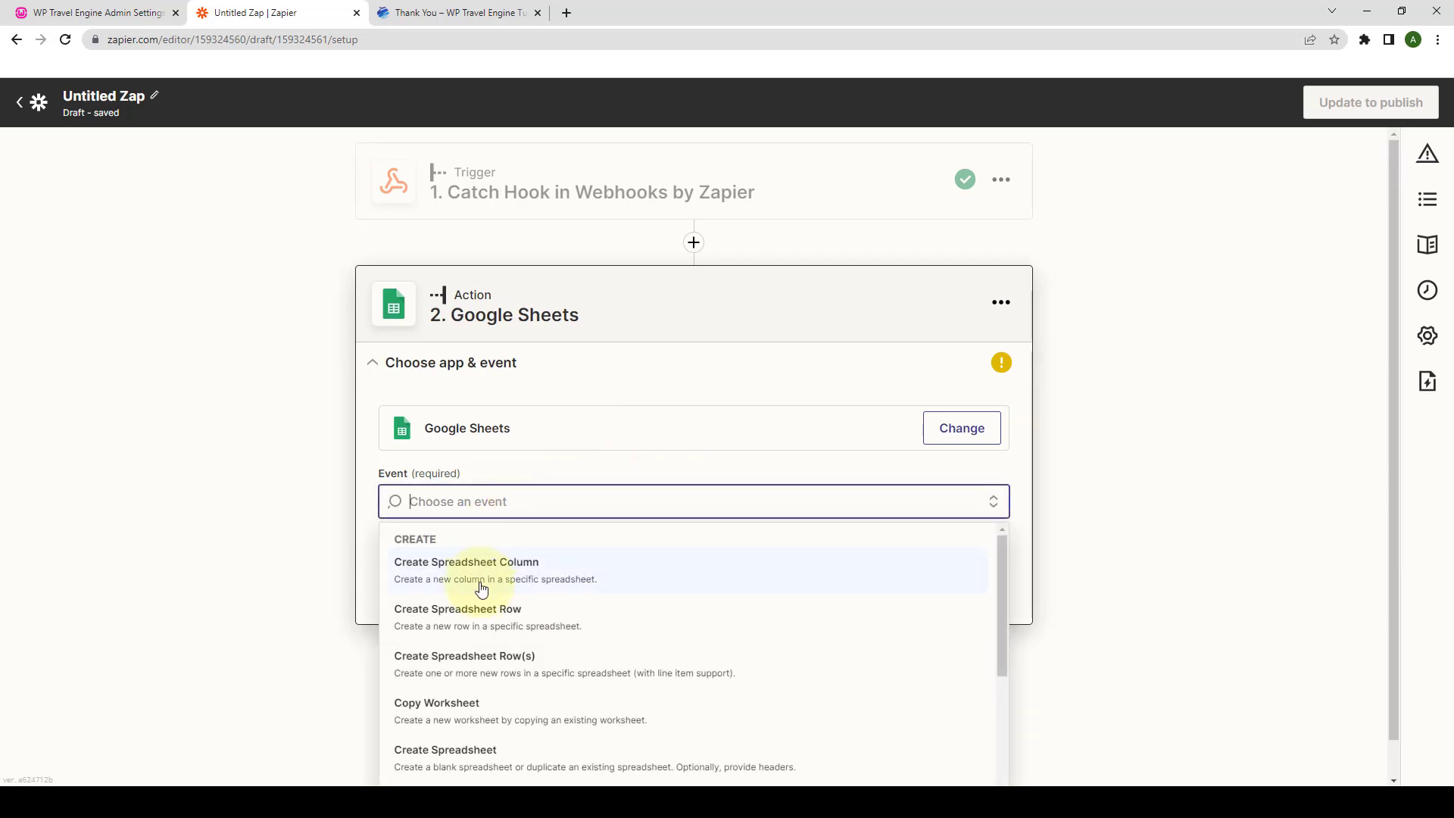
left_click(502, 616)
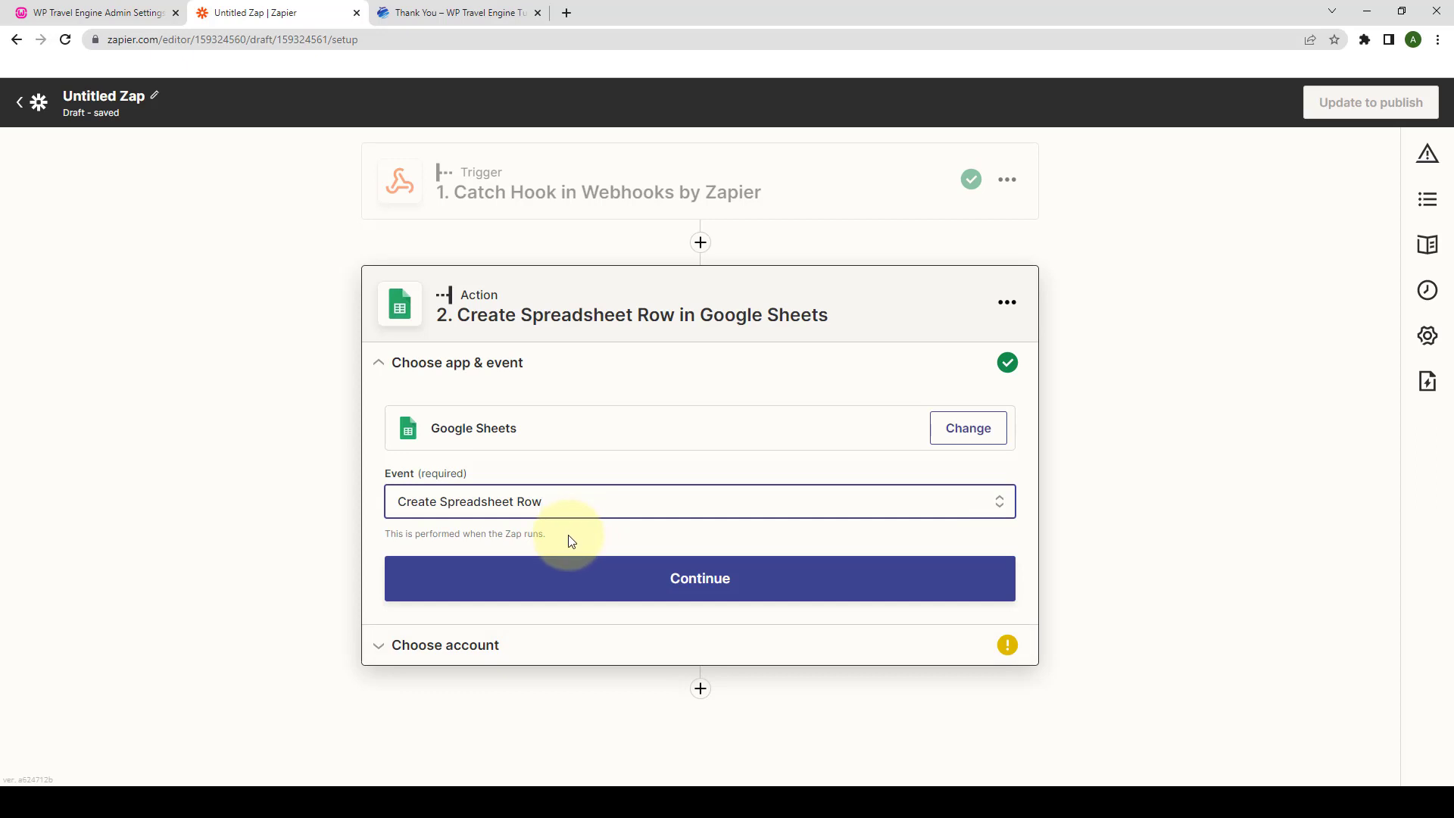
left_click(712, 584)
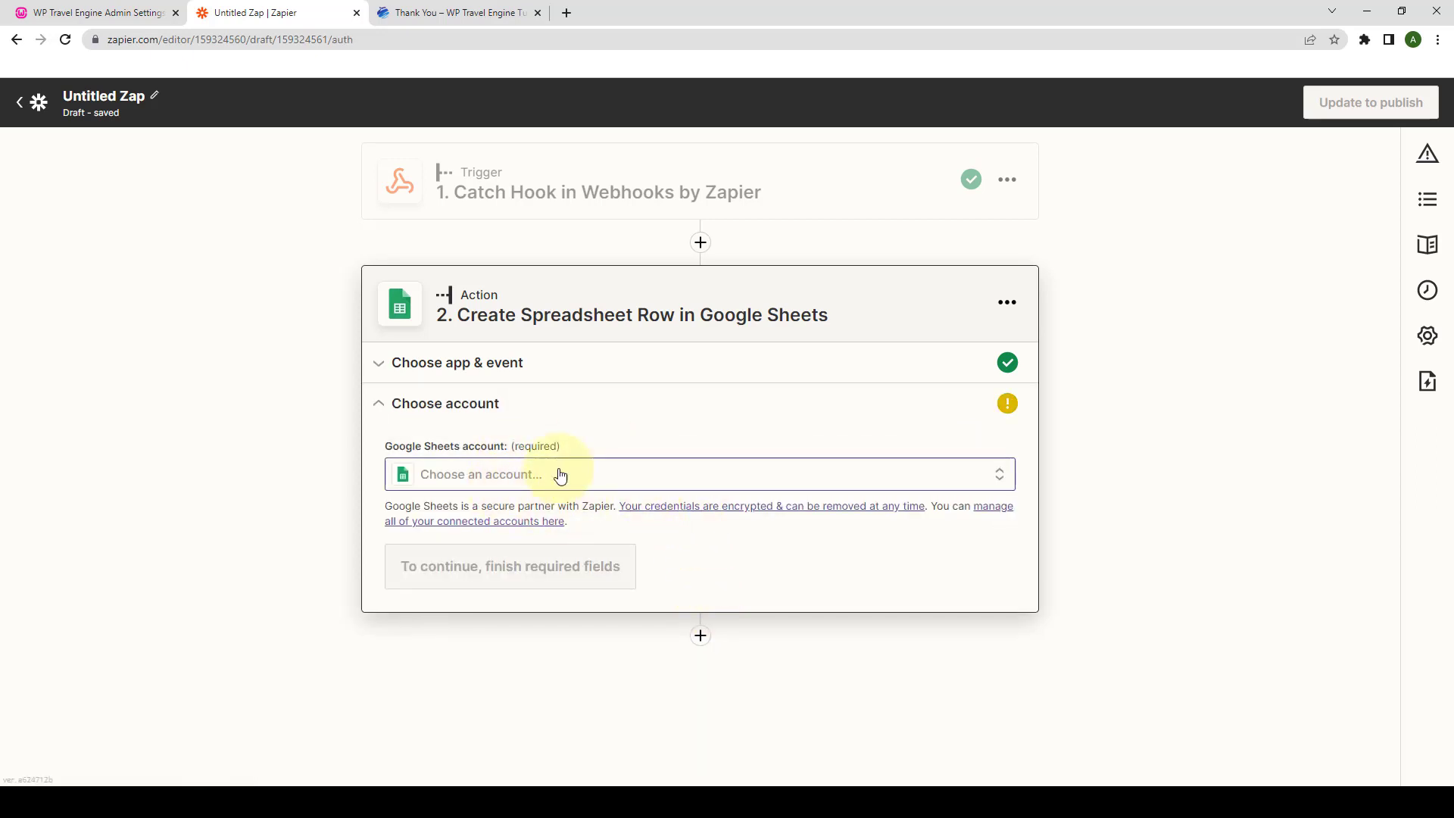
left_click(513, 480)
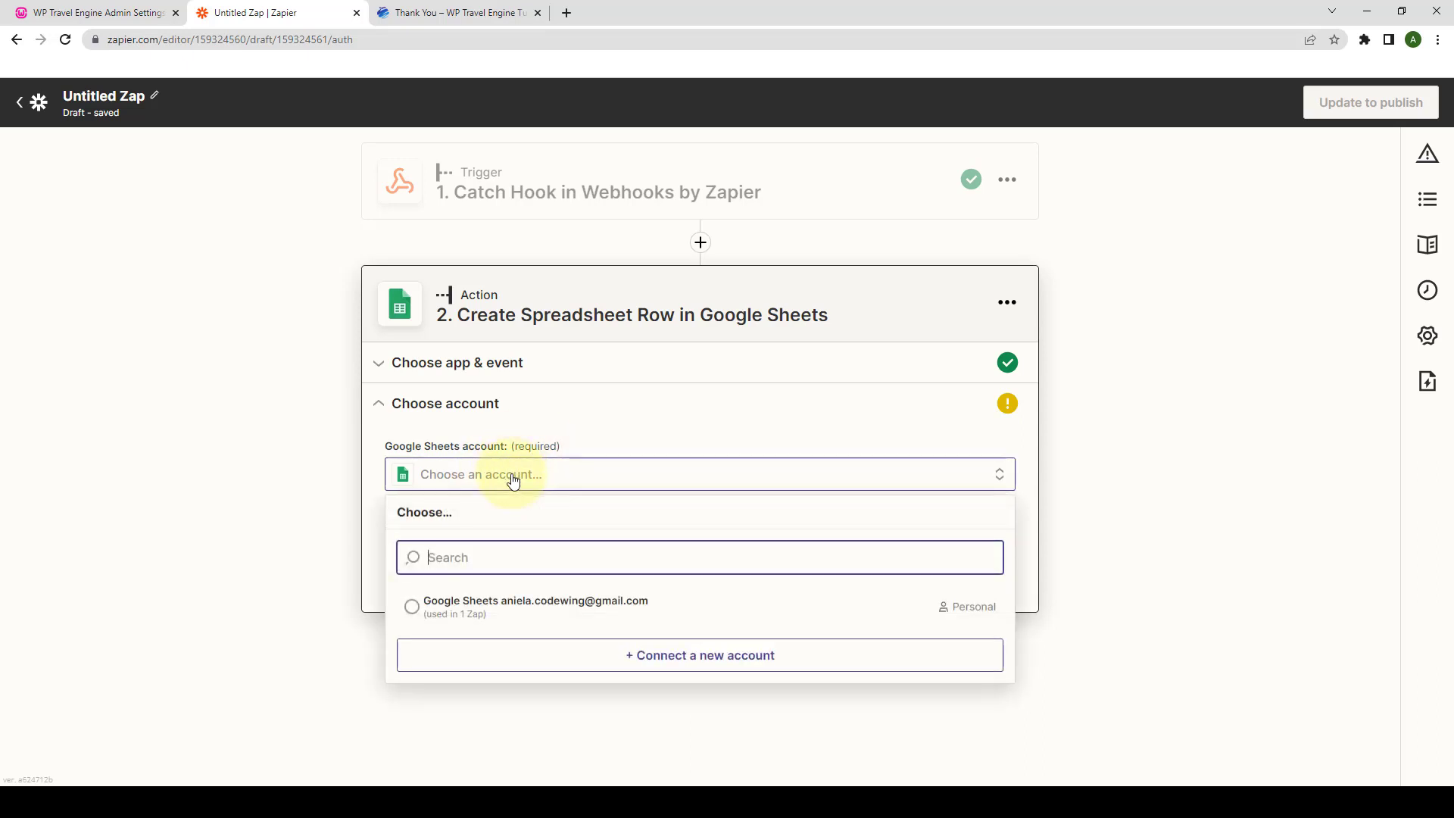
left_click(493, 606)
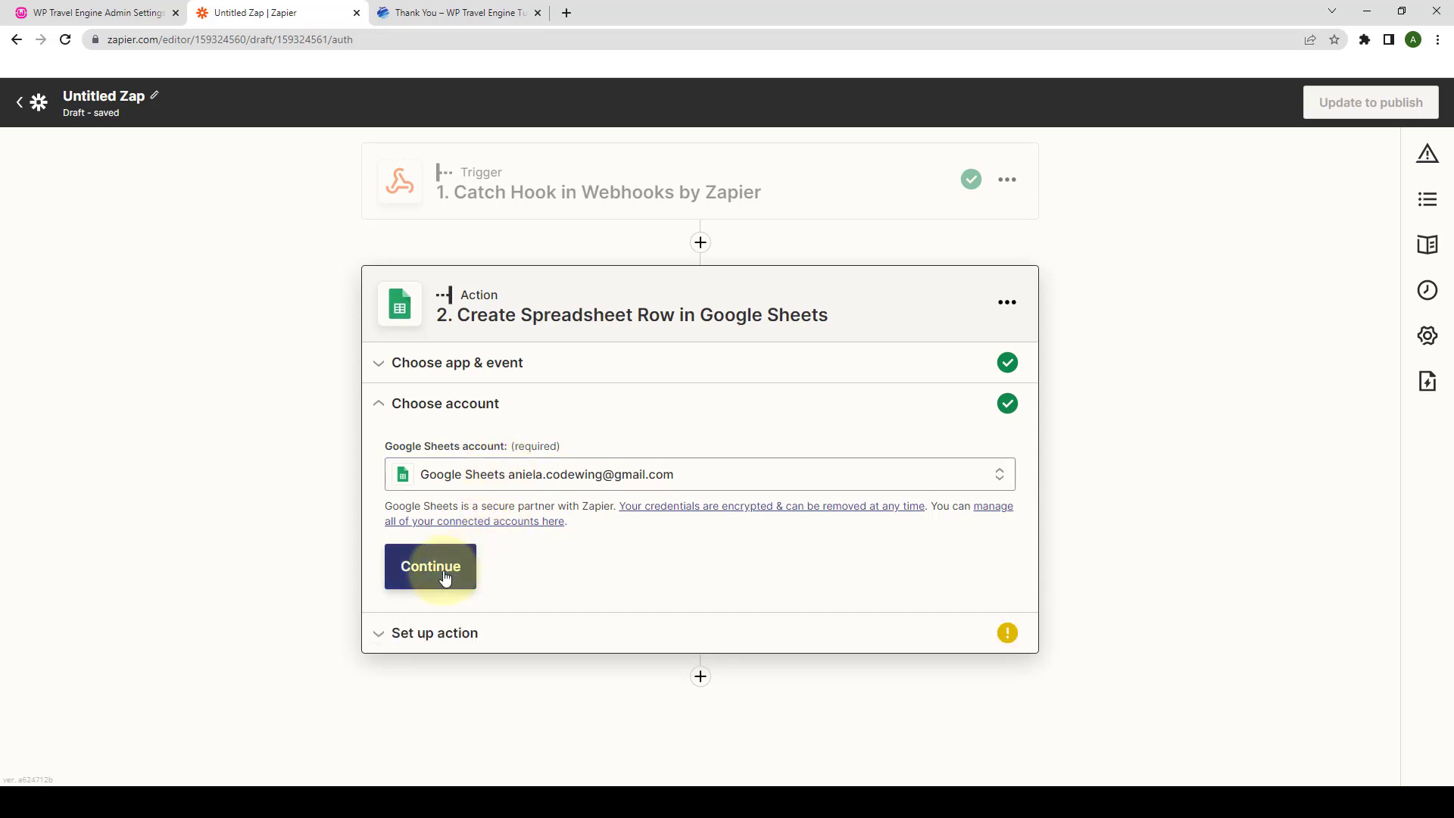
left_click(446, 578)
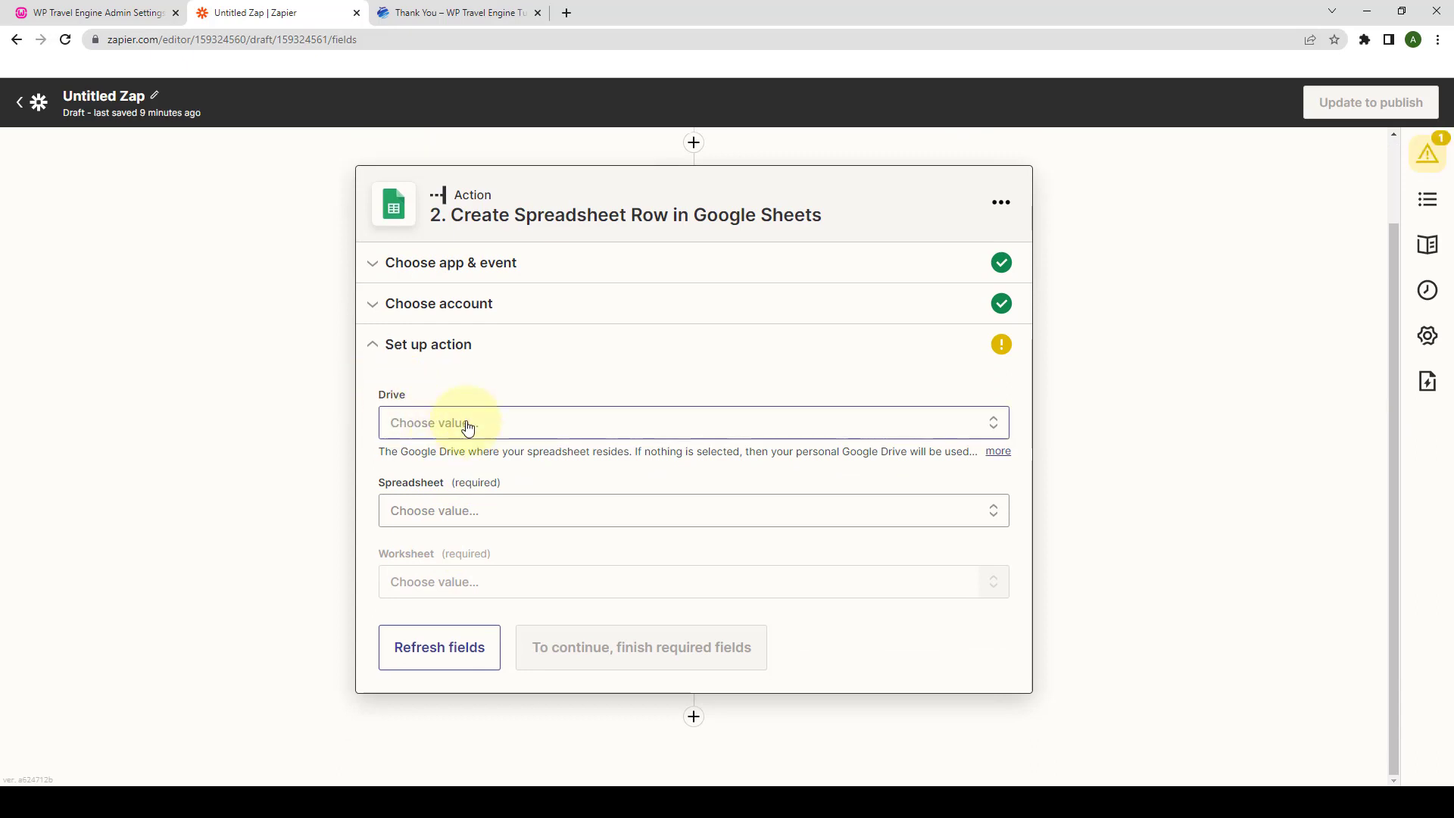
- Point the row action at the Travel Booking Details spreadsheet in My Google Drive and browse its worksheets
left_click(467, 428)
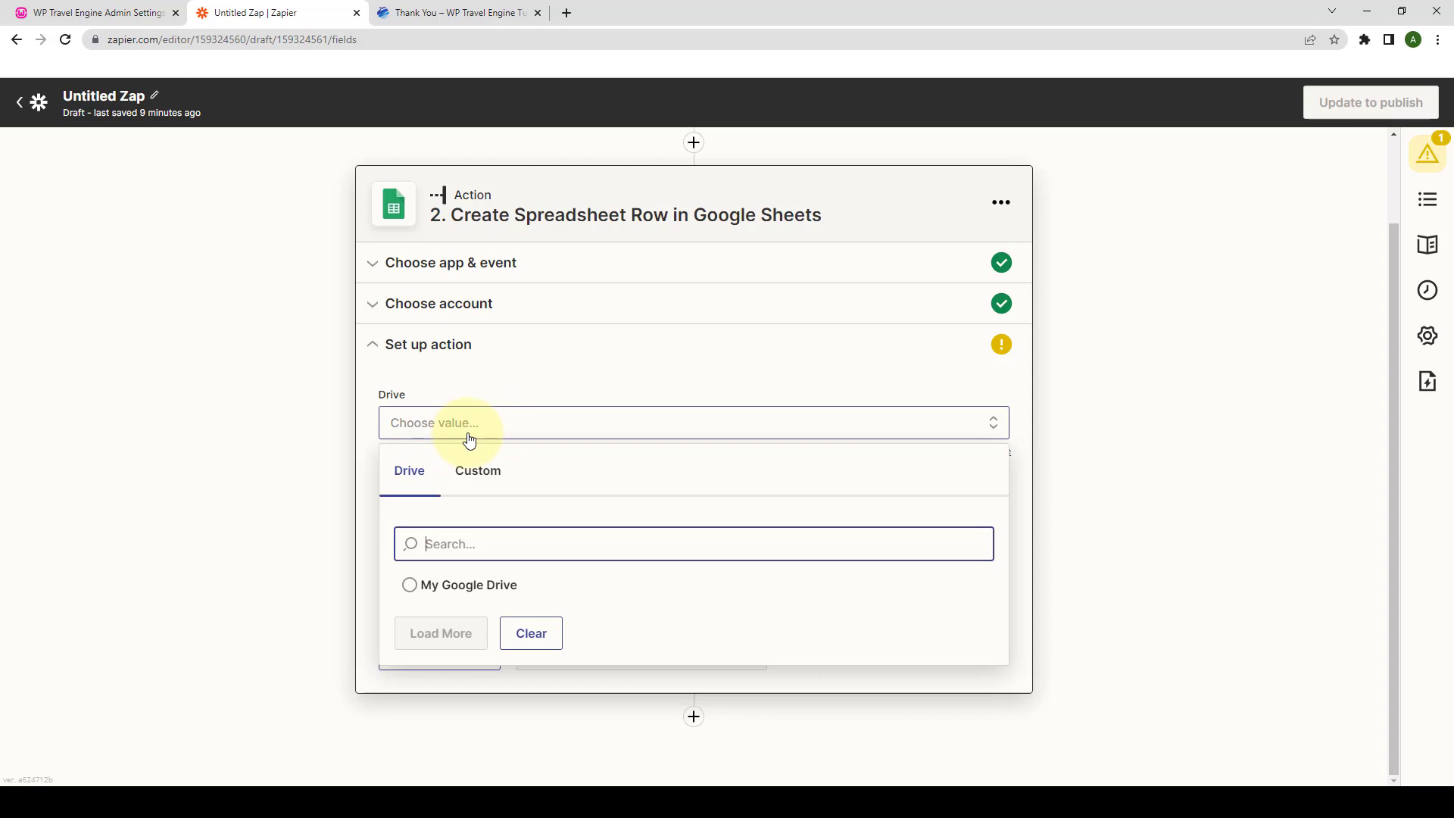
left_click(442, 588)
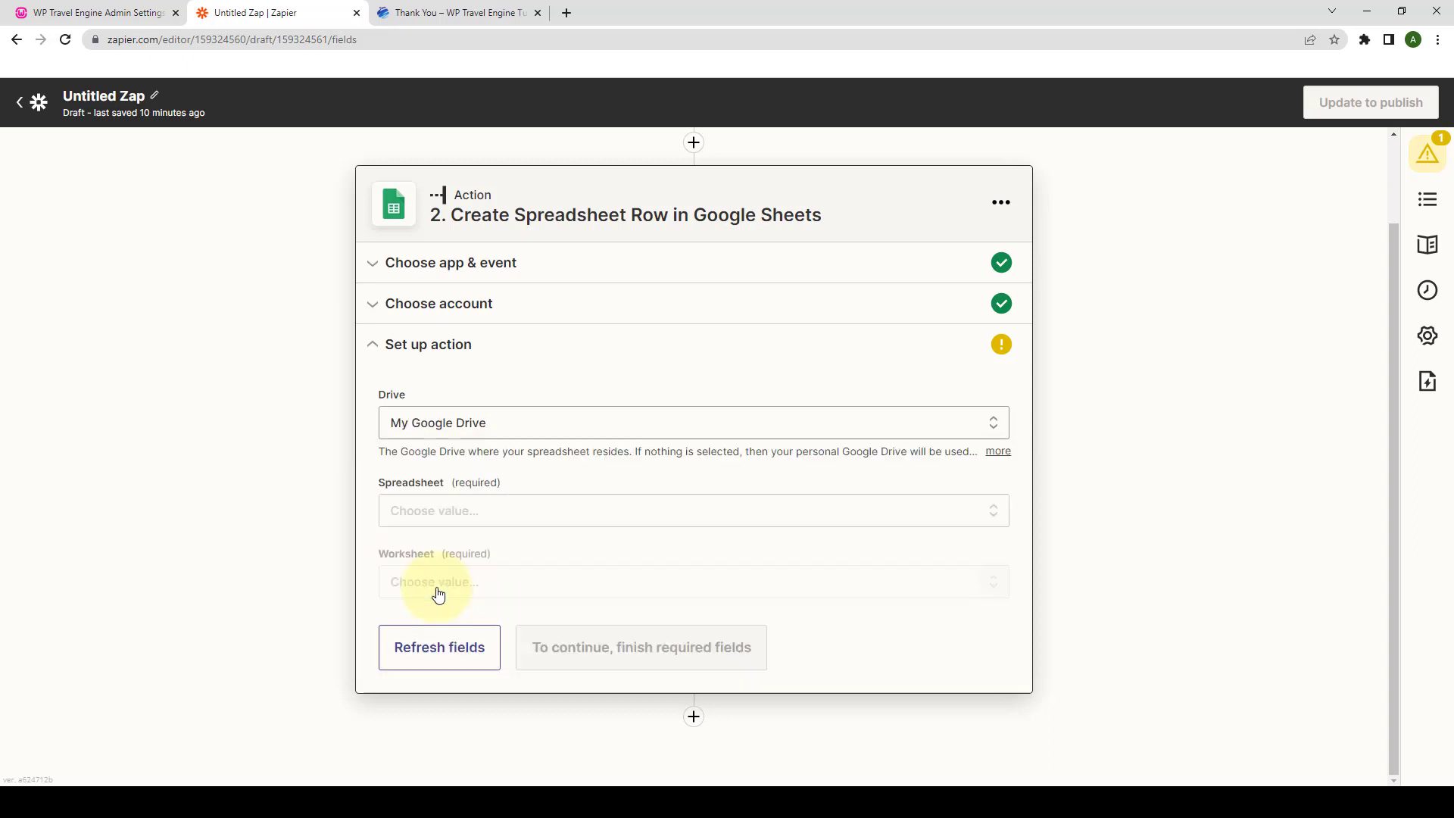
left_click(440, 512)
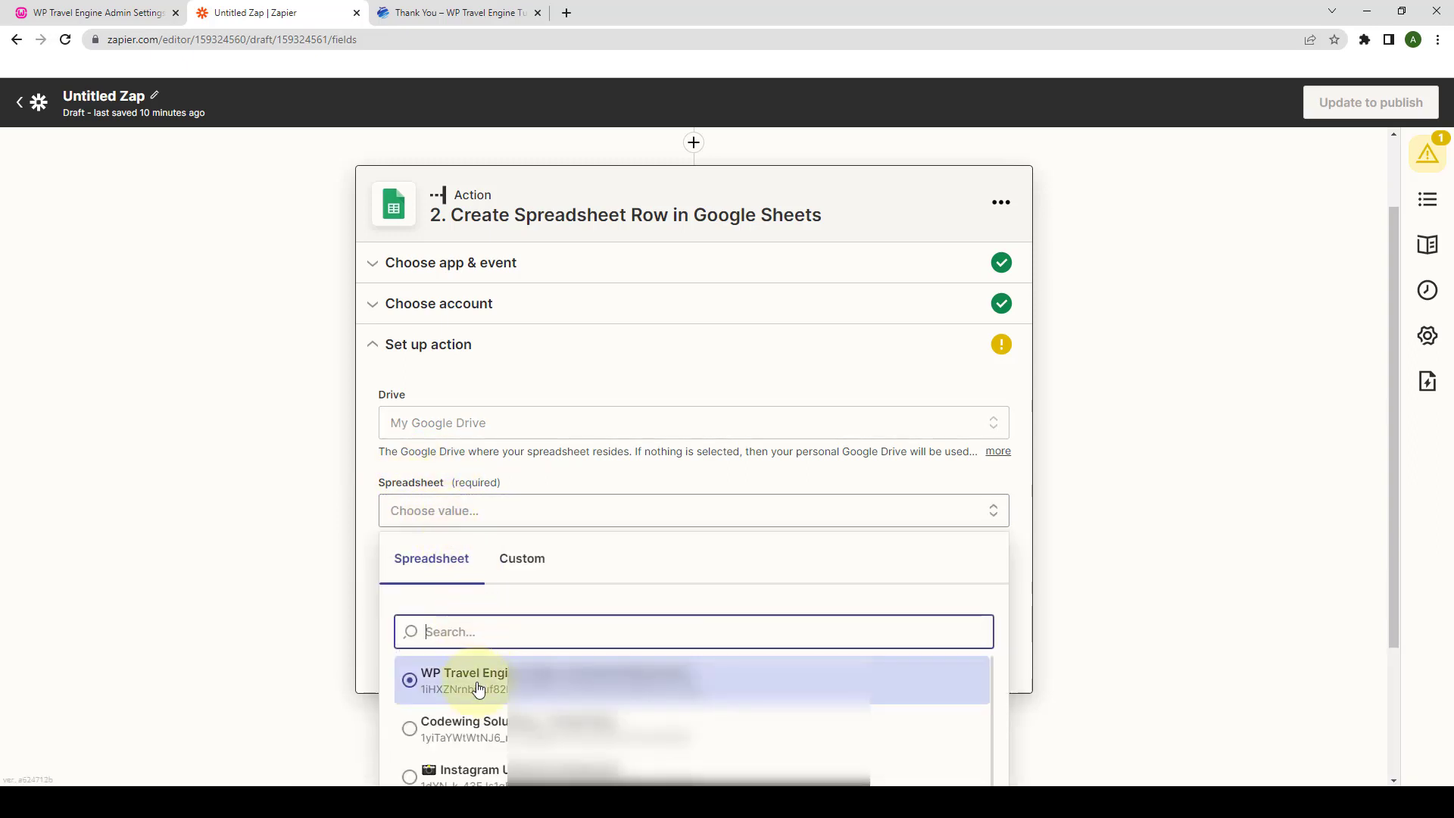
scroll(479, 692, "down", 3)
scroll(479, 692, "down", 2)
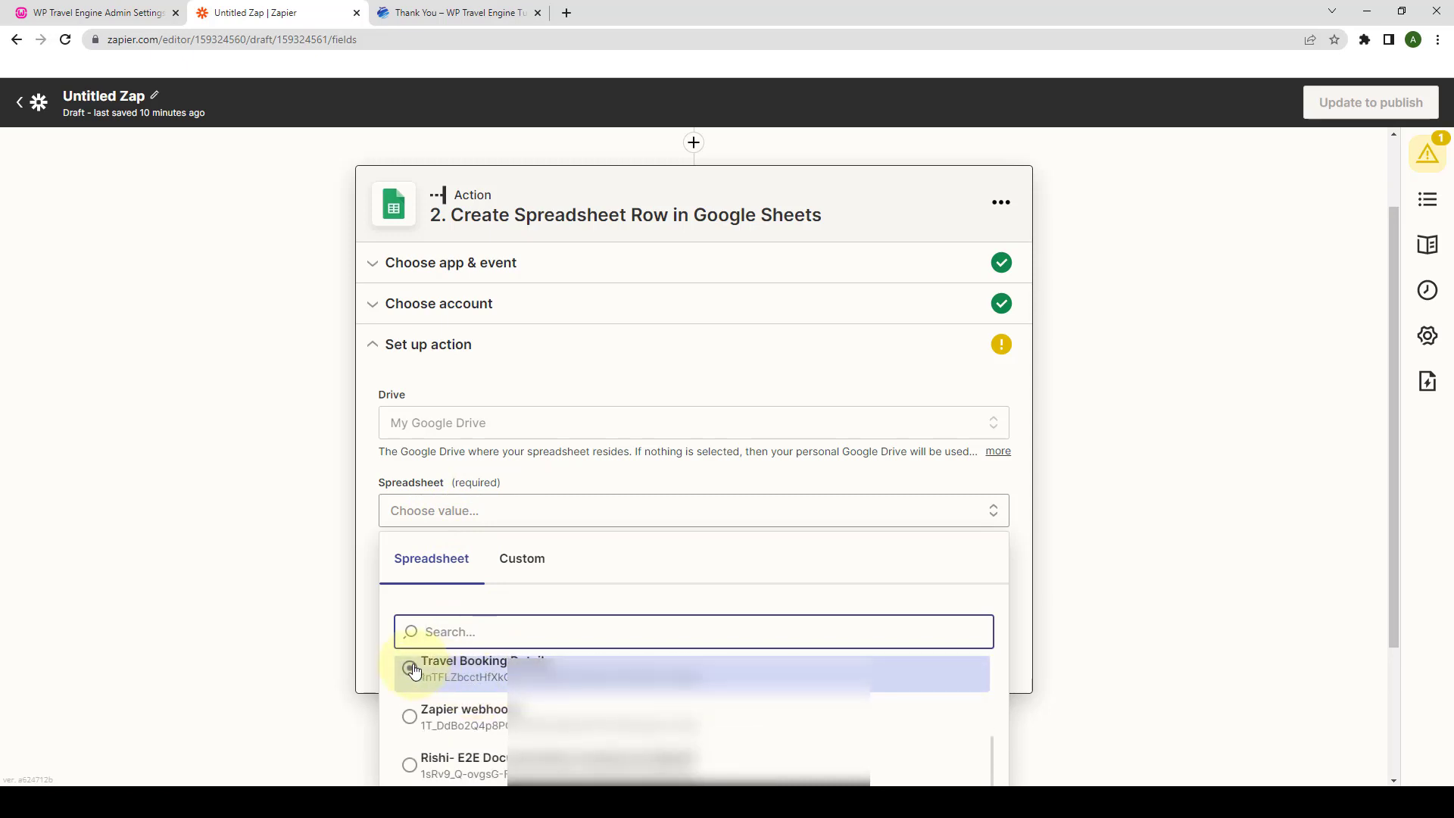
scroll(412, 670, "up", 1)
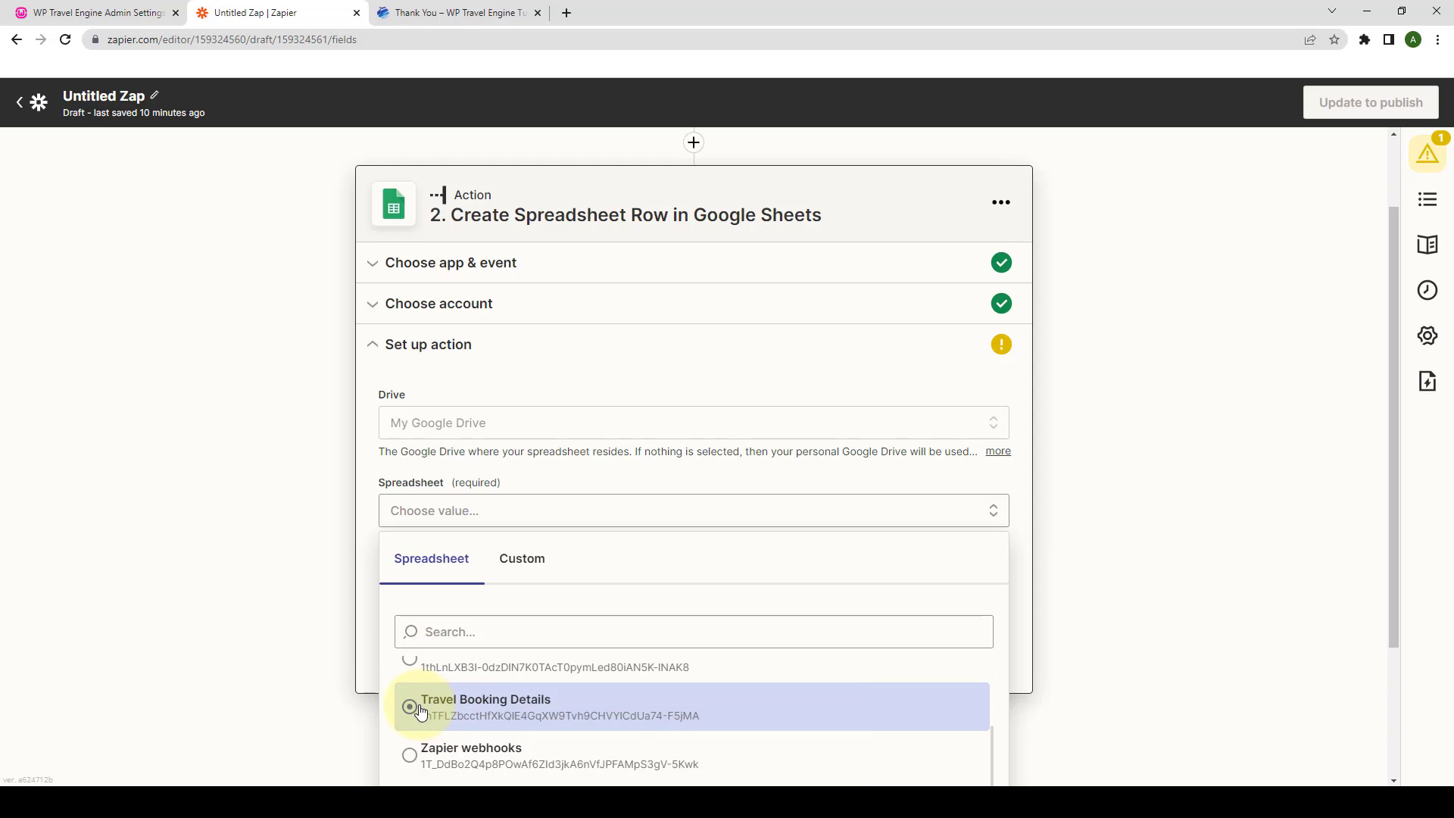
left_click(413, 707)
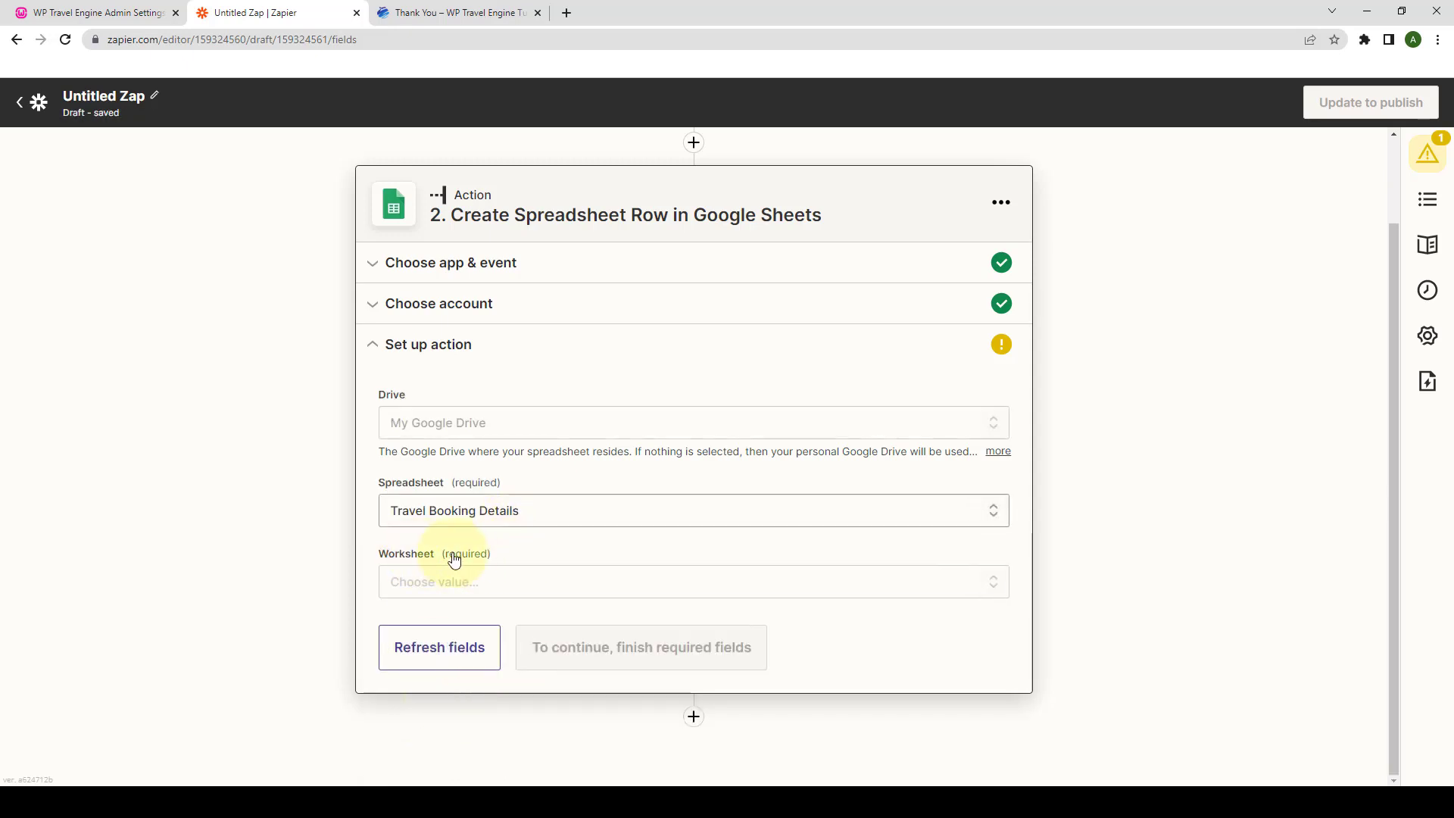
left_click(446, 582)
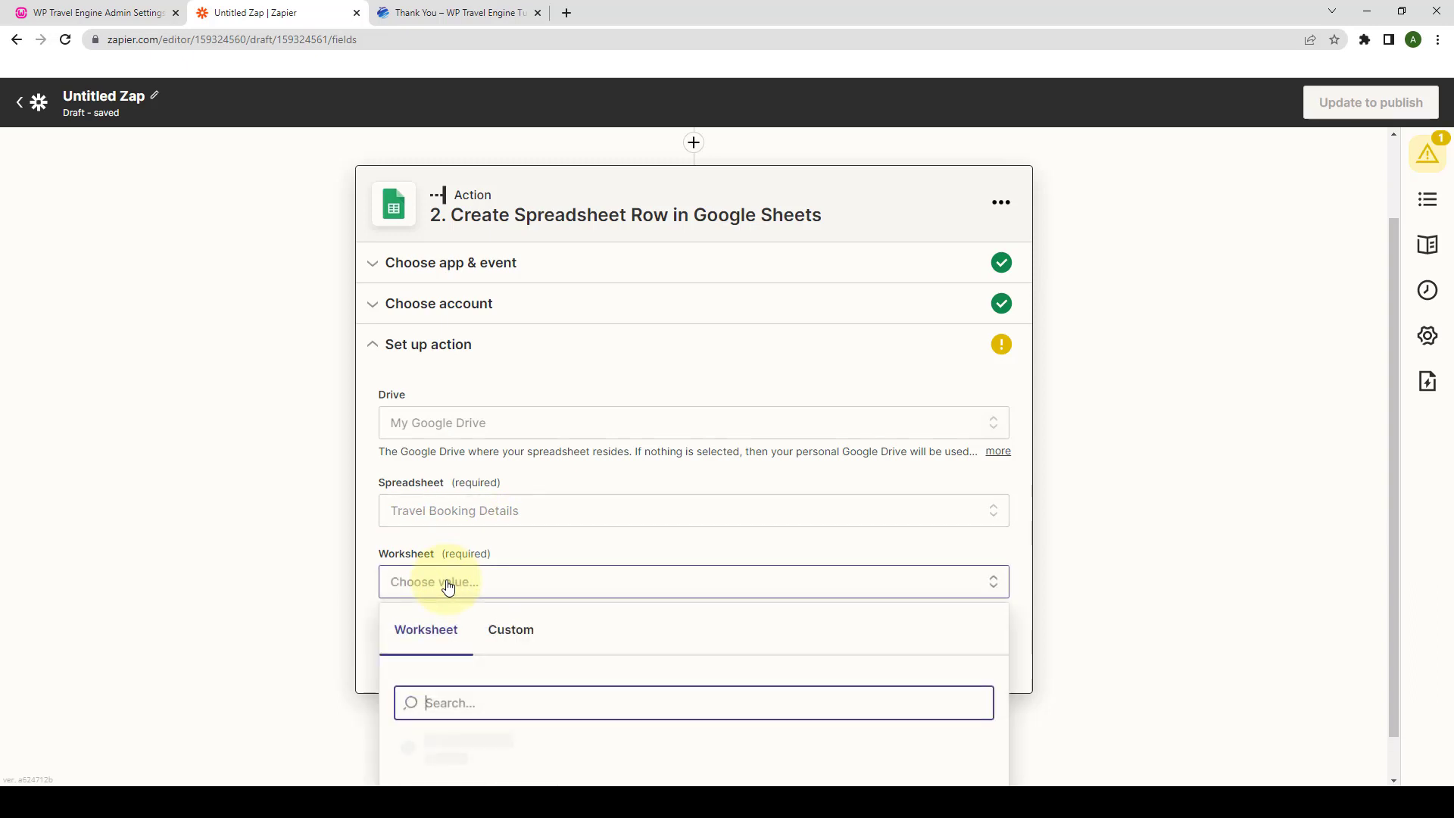
scroll(455, 601, "down", 1)
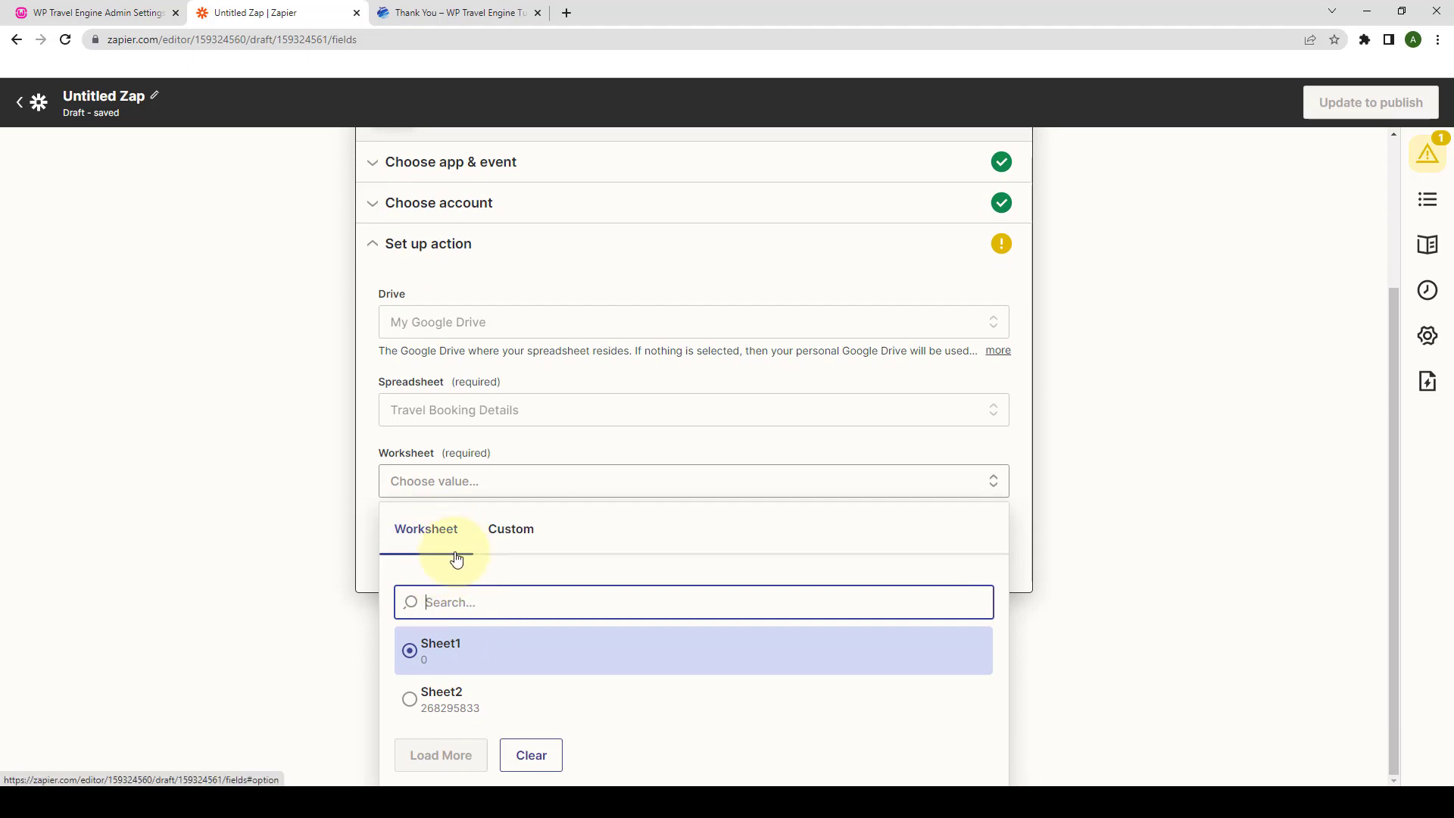
left_click(565, 15)
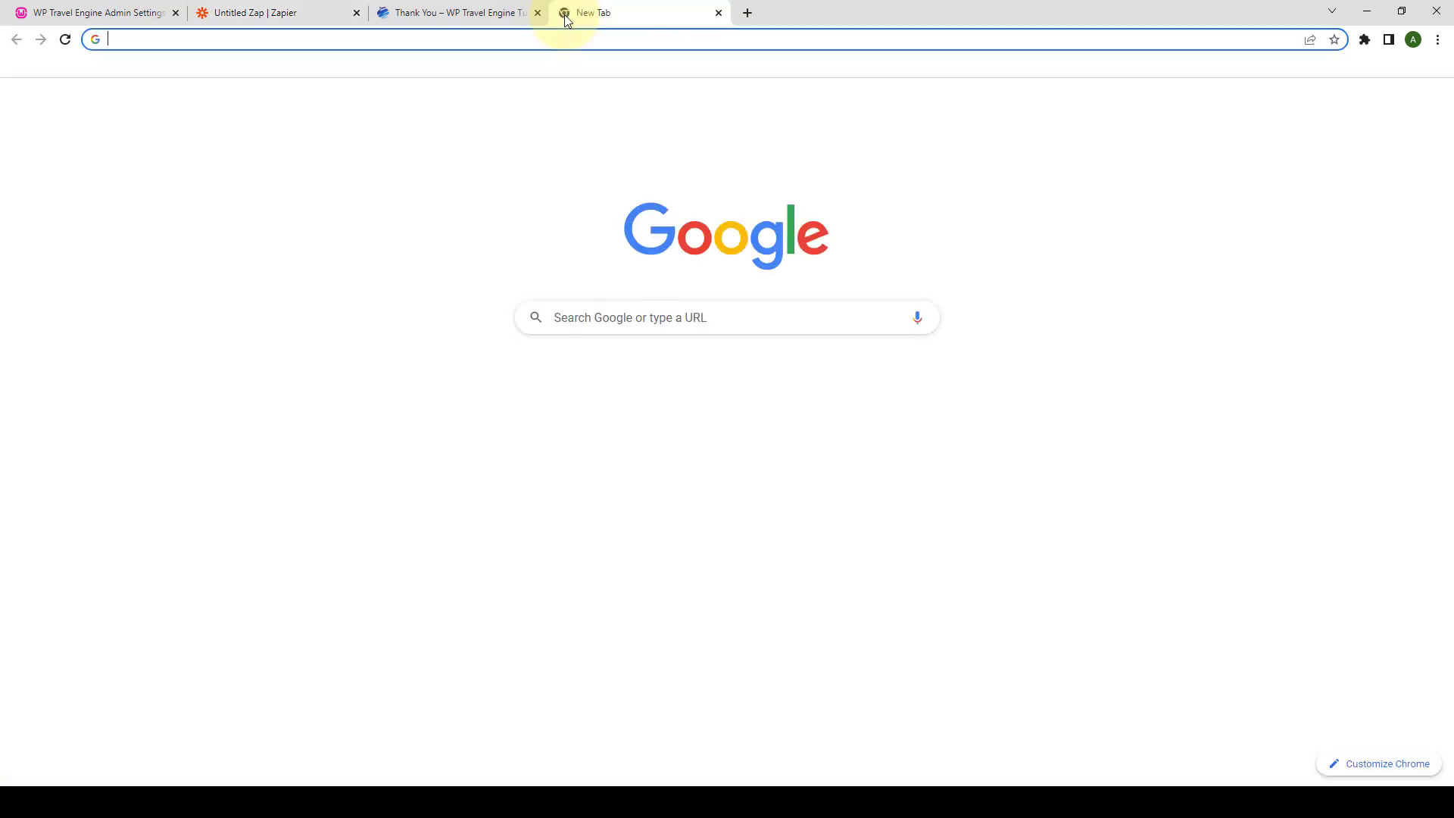
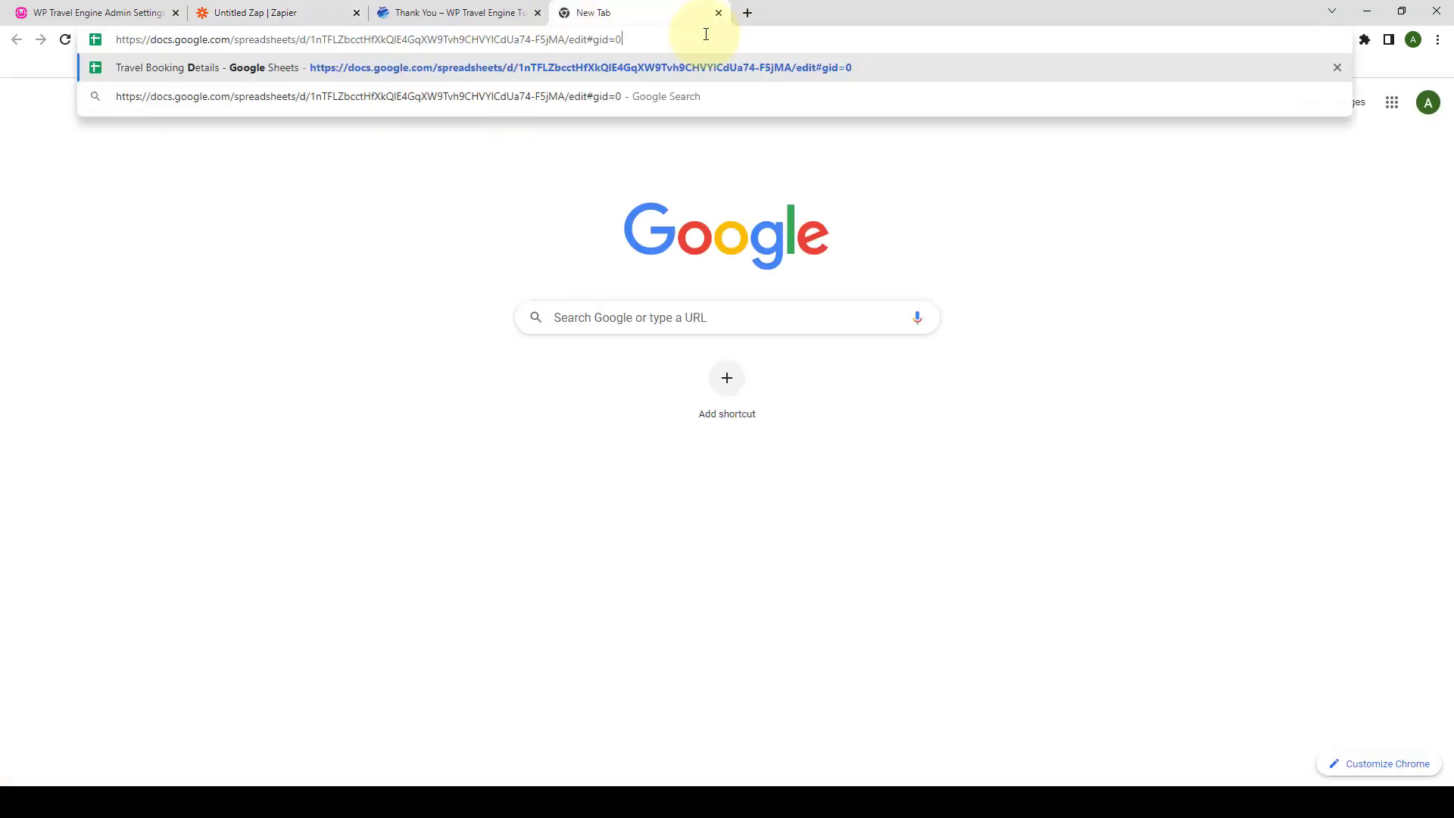
- Load the Travel Booking Details spreadsheet from its URL and check the ID-to-City headers on Sheet1
key("Return")
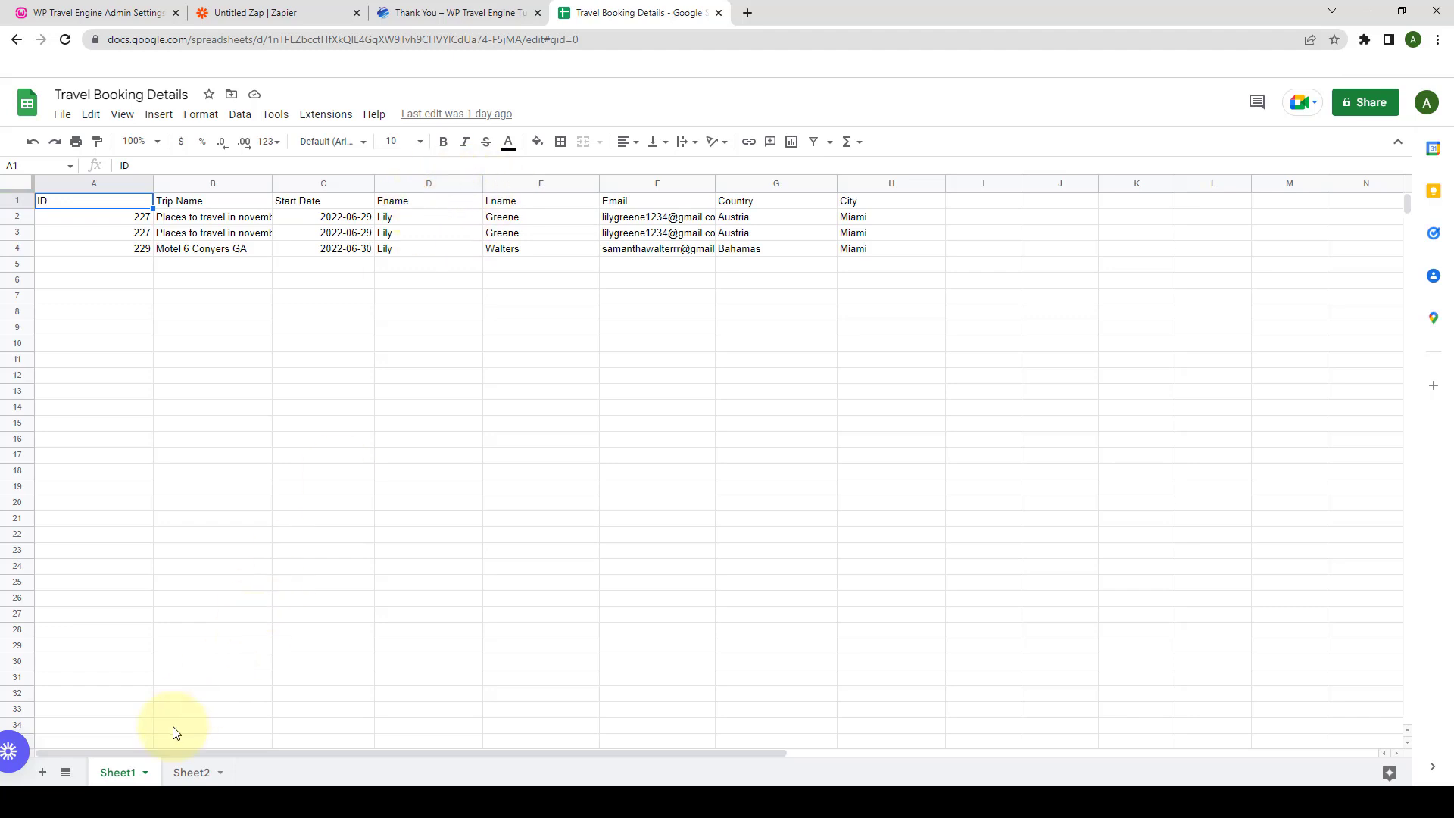
left_click(121, 774)
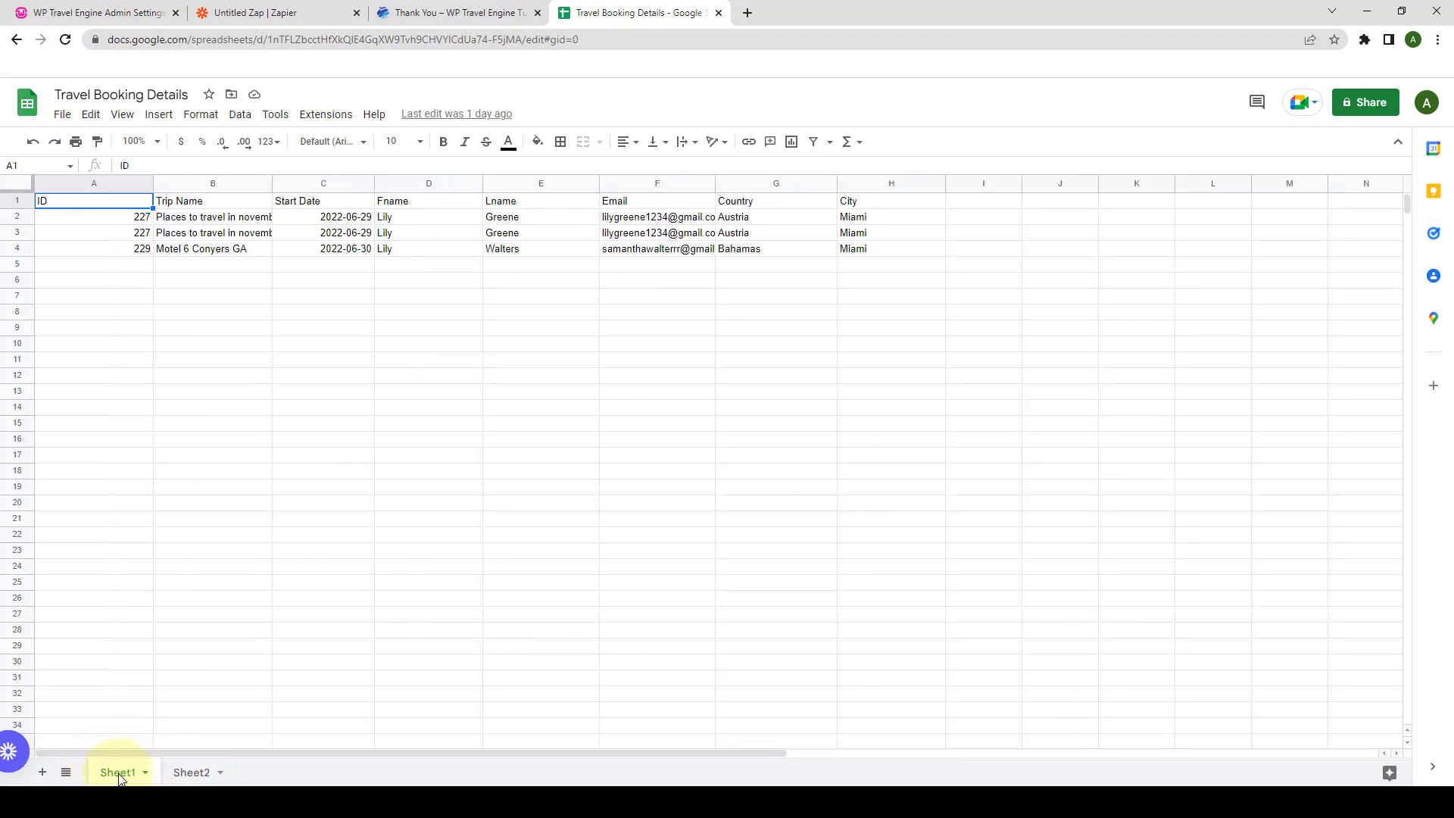
left_click(328, 15)
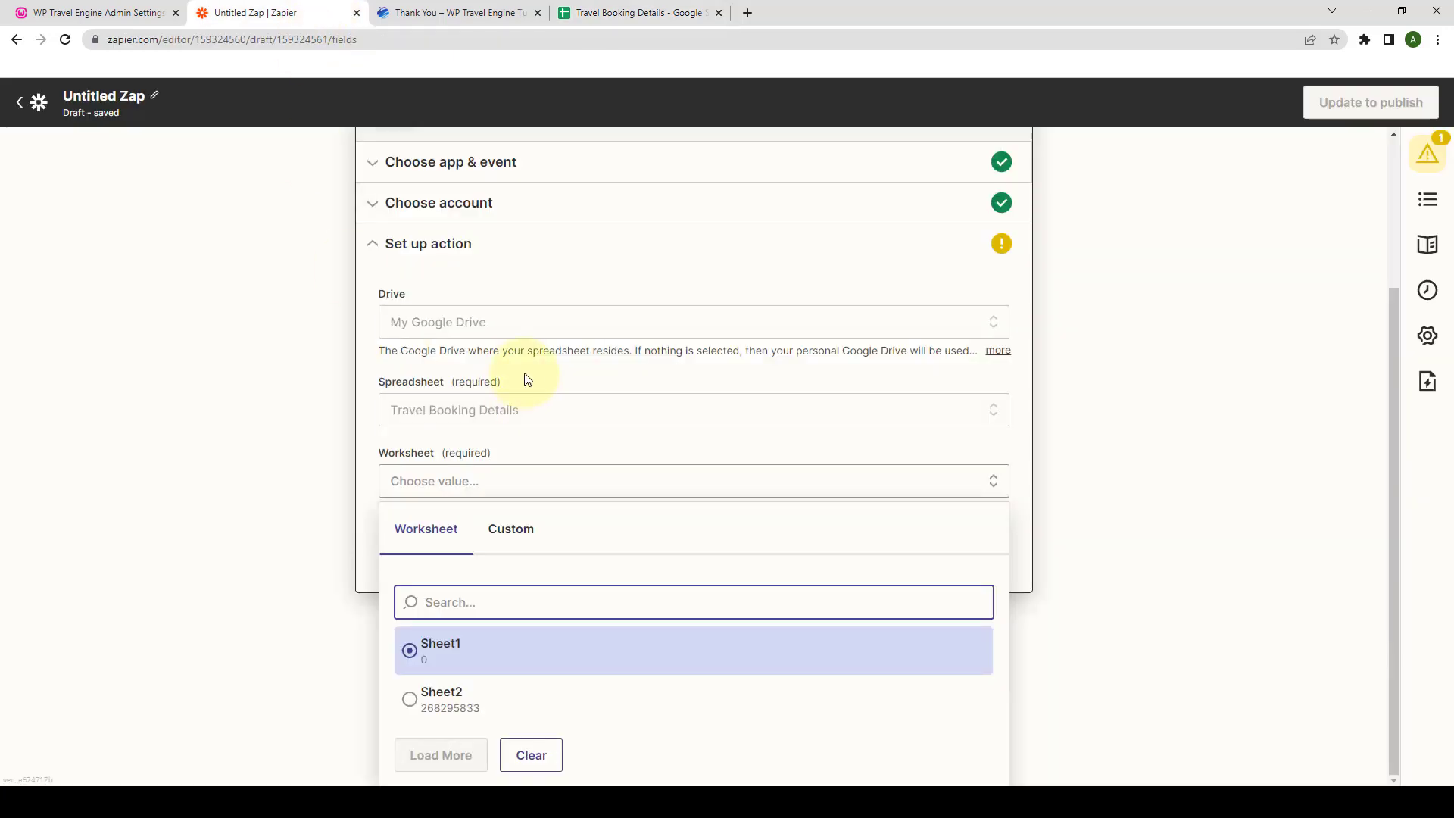
- Choose Sheet1 as the worksheet for the new spreadsheet row
left_click(463, 656)
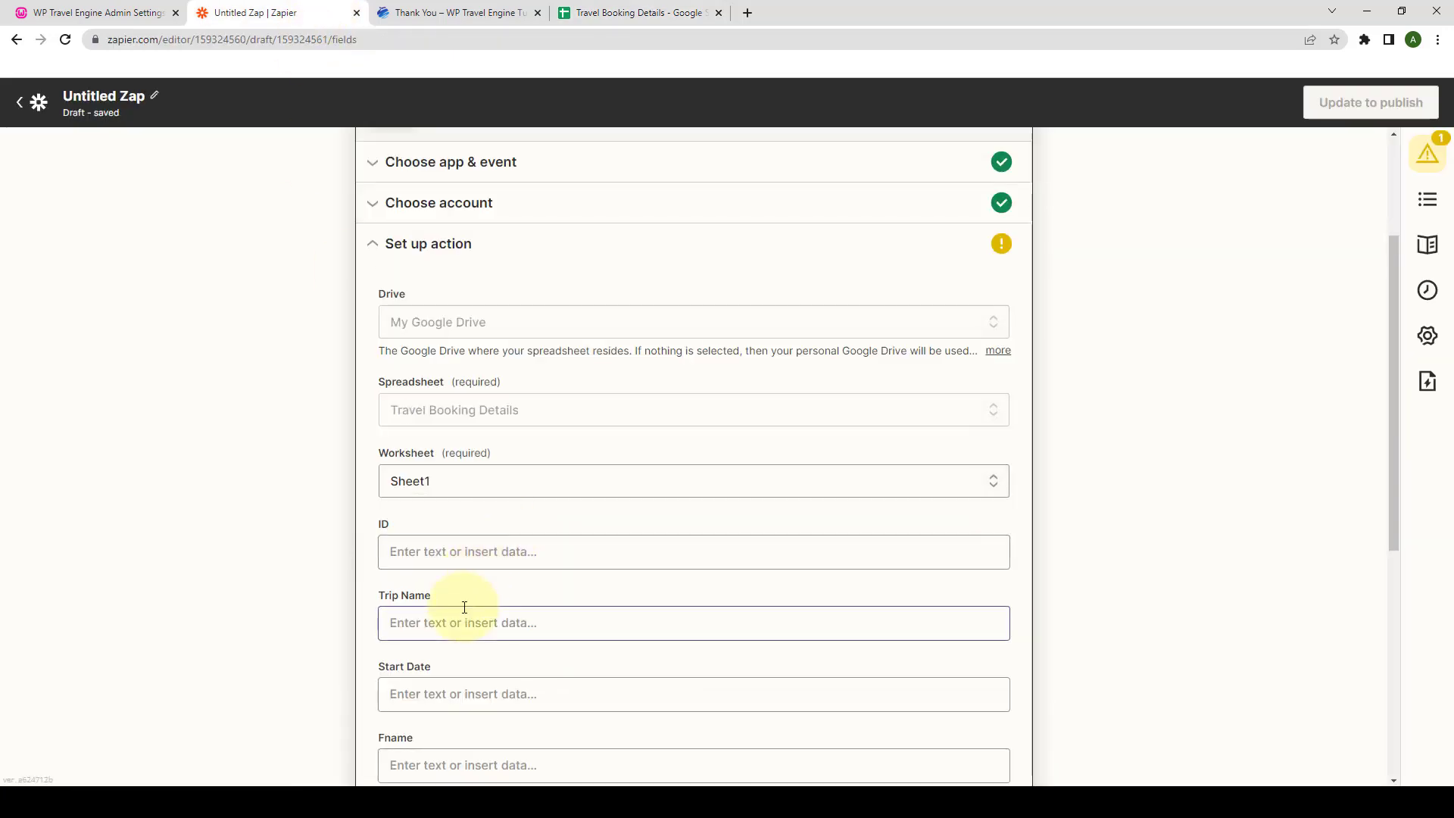
scroll(465, 608, "down", 3)
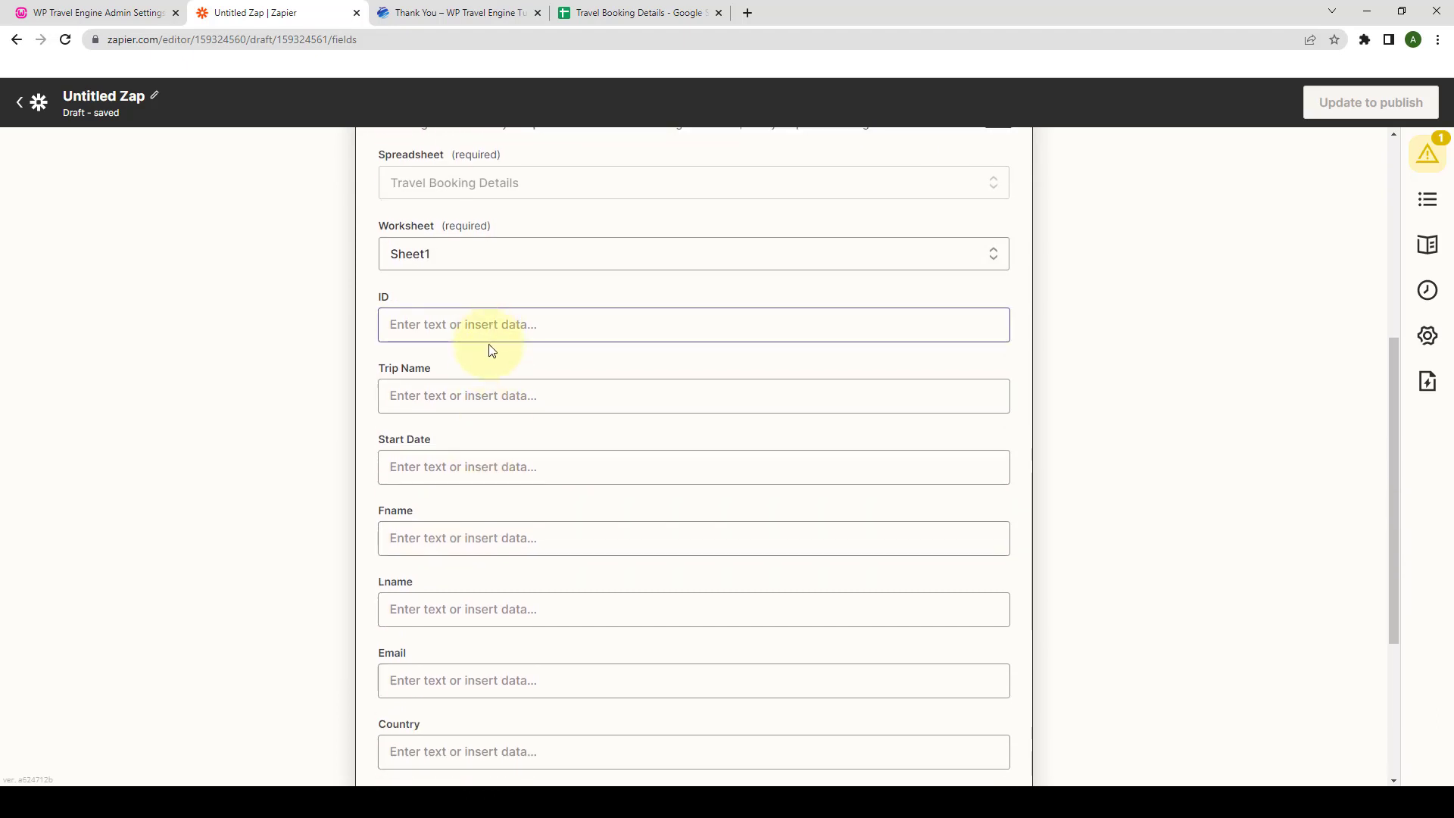
scroll(487, 579, "down", 1)
scroll(494, 576, "up", 1)
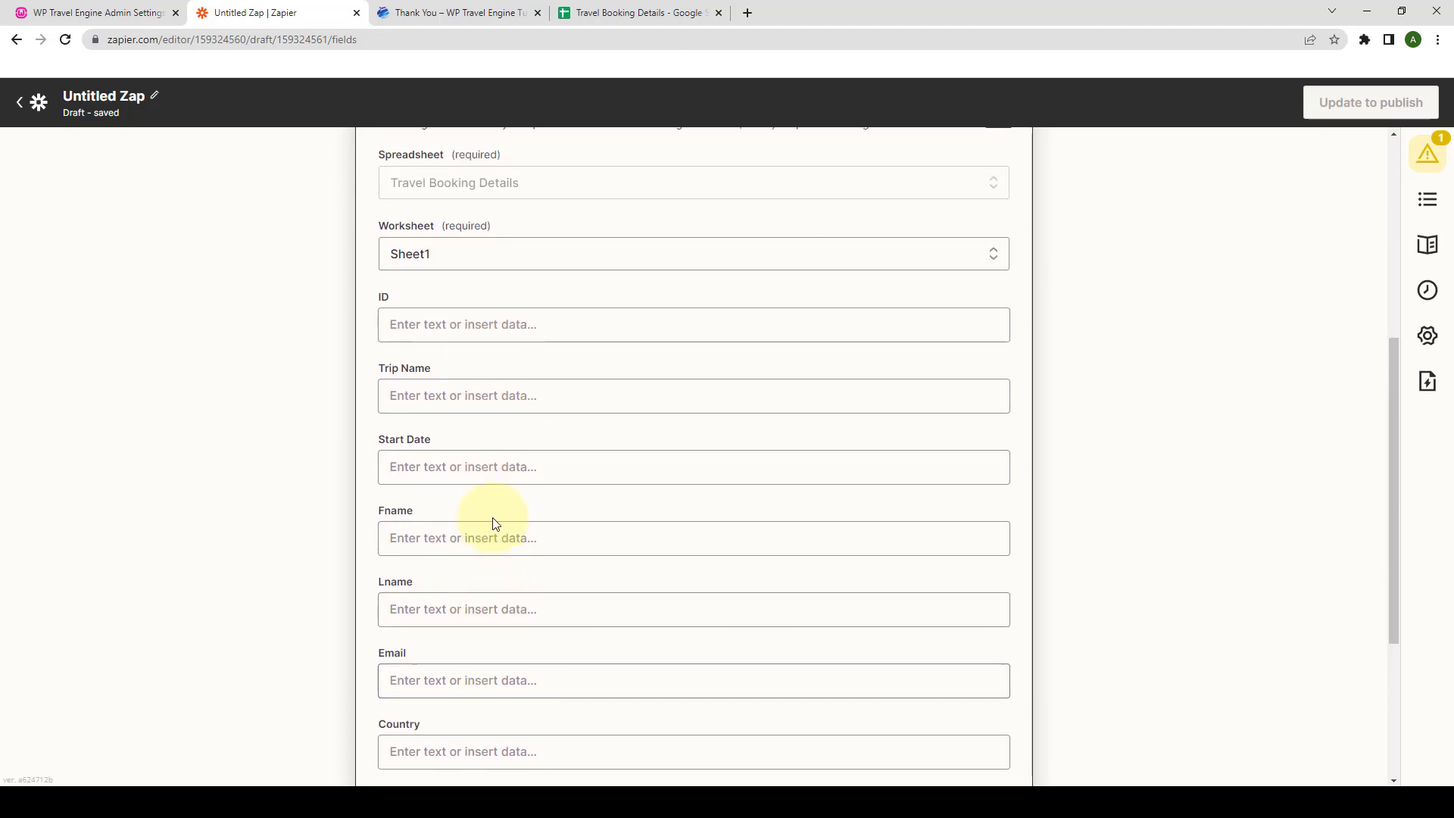
scroll(493, 524, "up", 1)
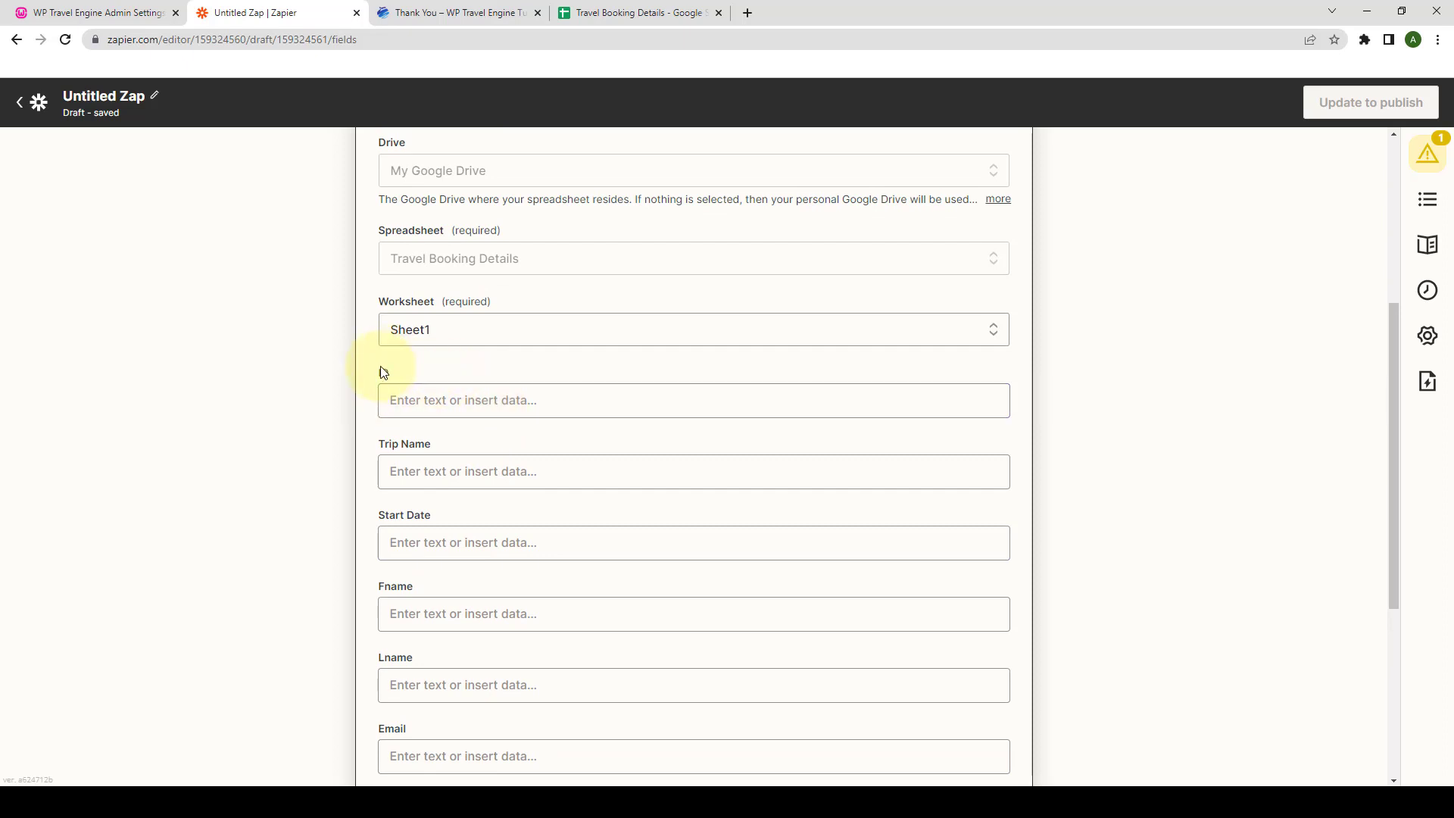
- Map the webhook ID and Trip Name values into the ID and Trip Name columns
left_click(443, 409)
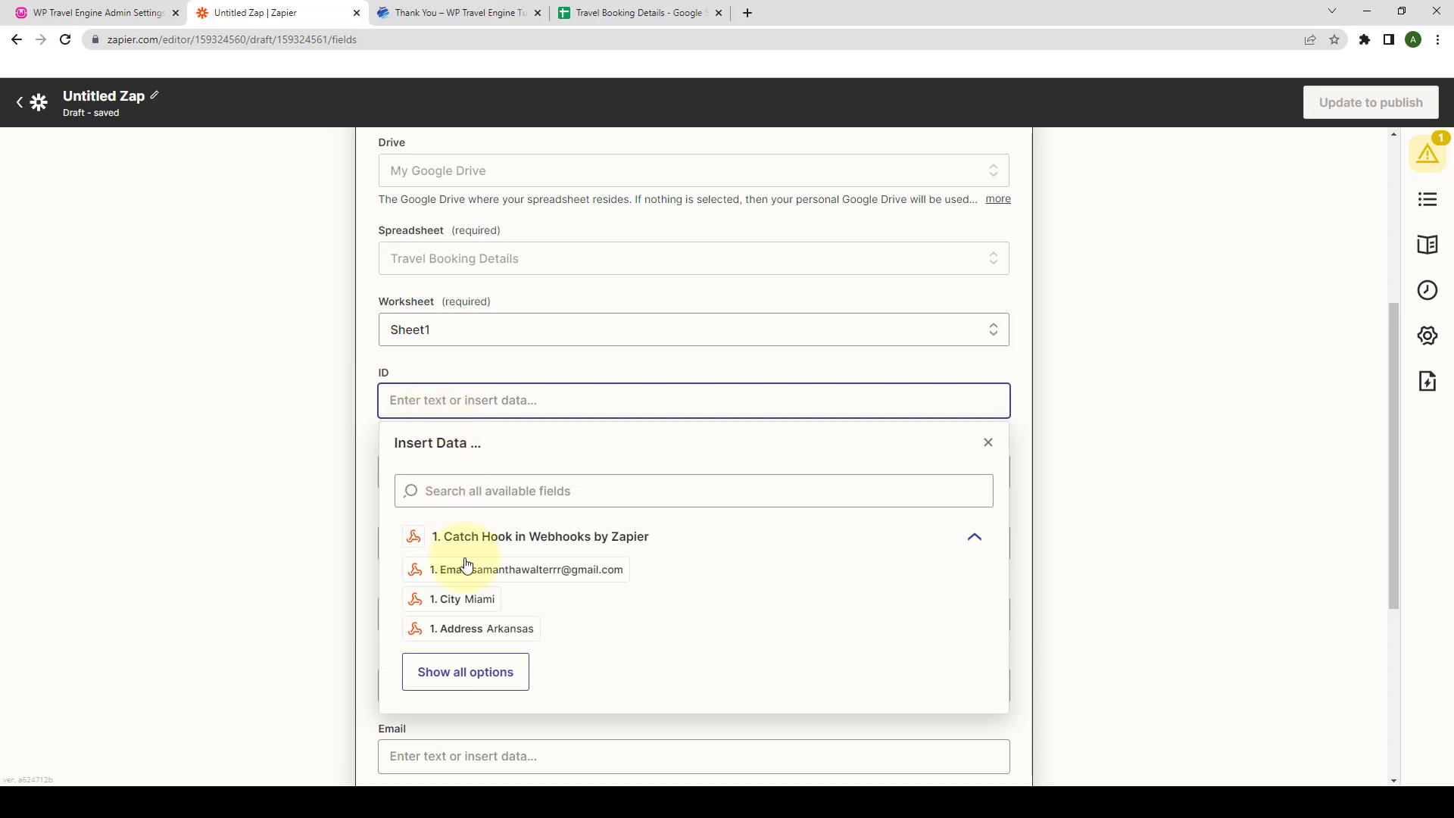
left_click(493, 675)
scroll(494, 658, "down", 1)
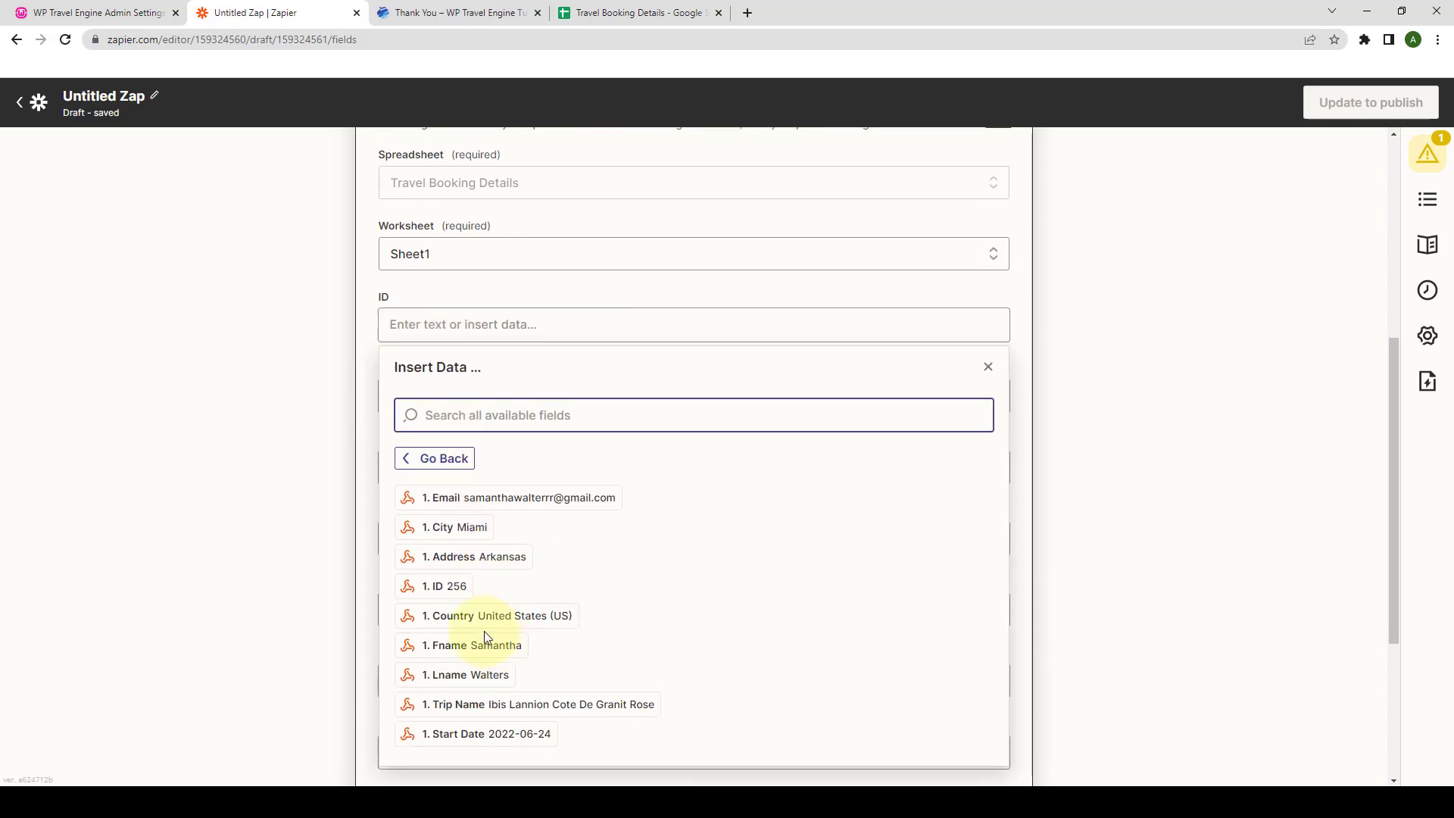
left_click(444, 597)
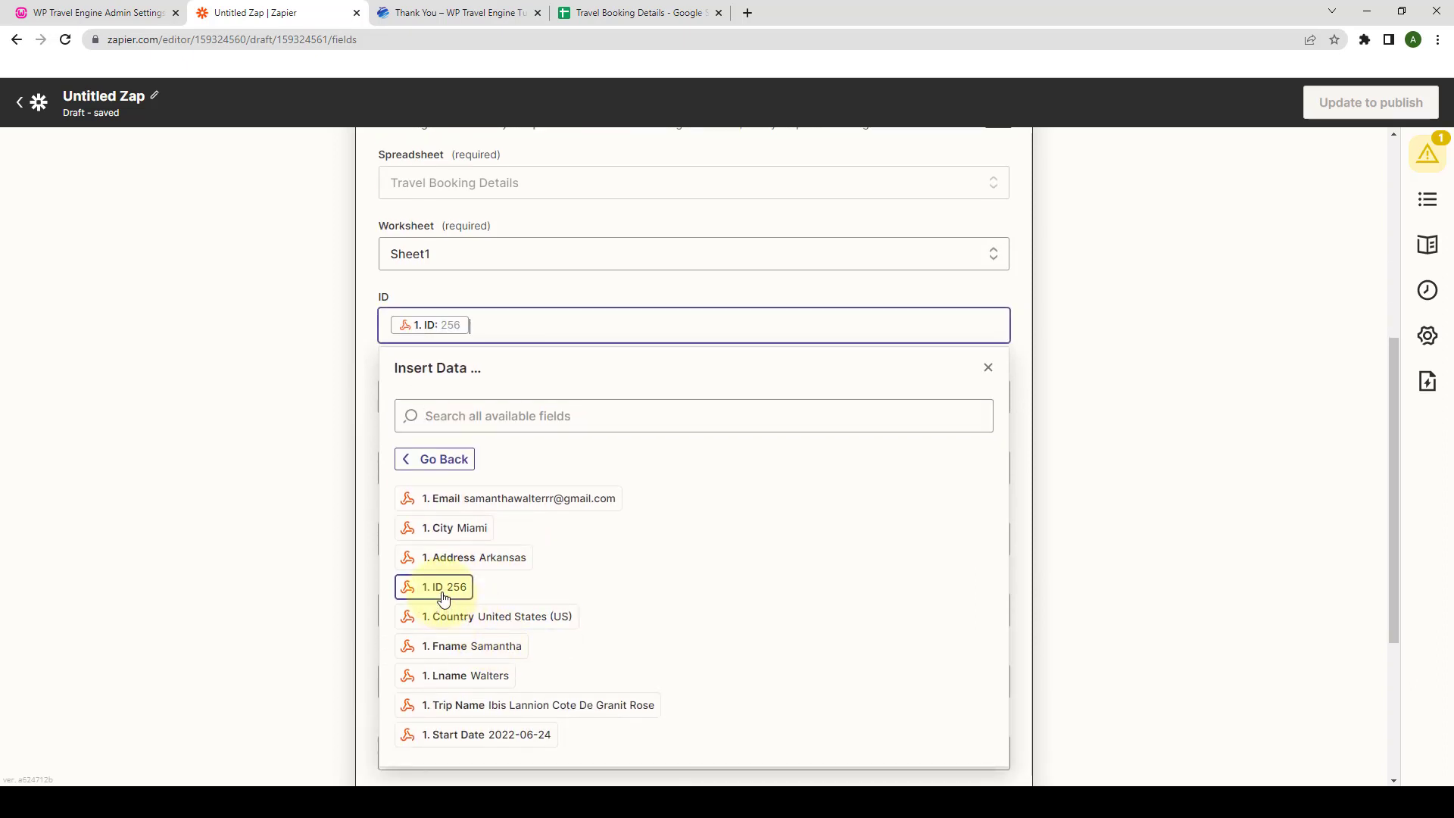
left_click(988, 378)
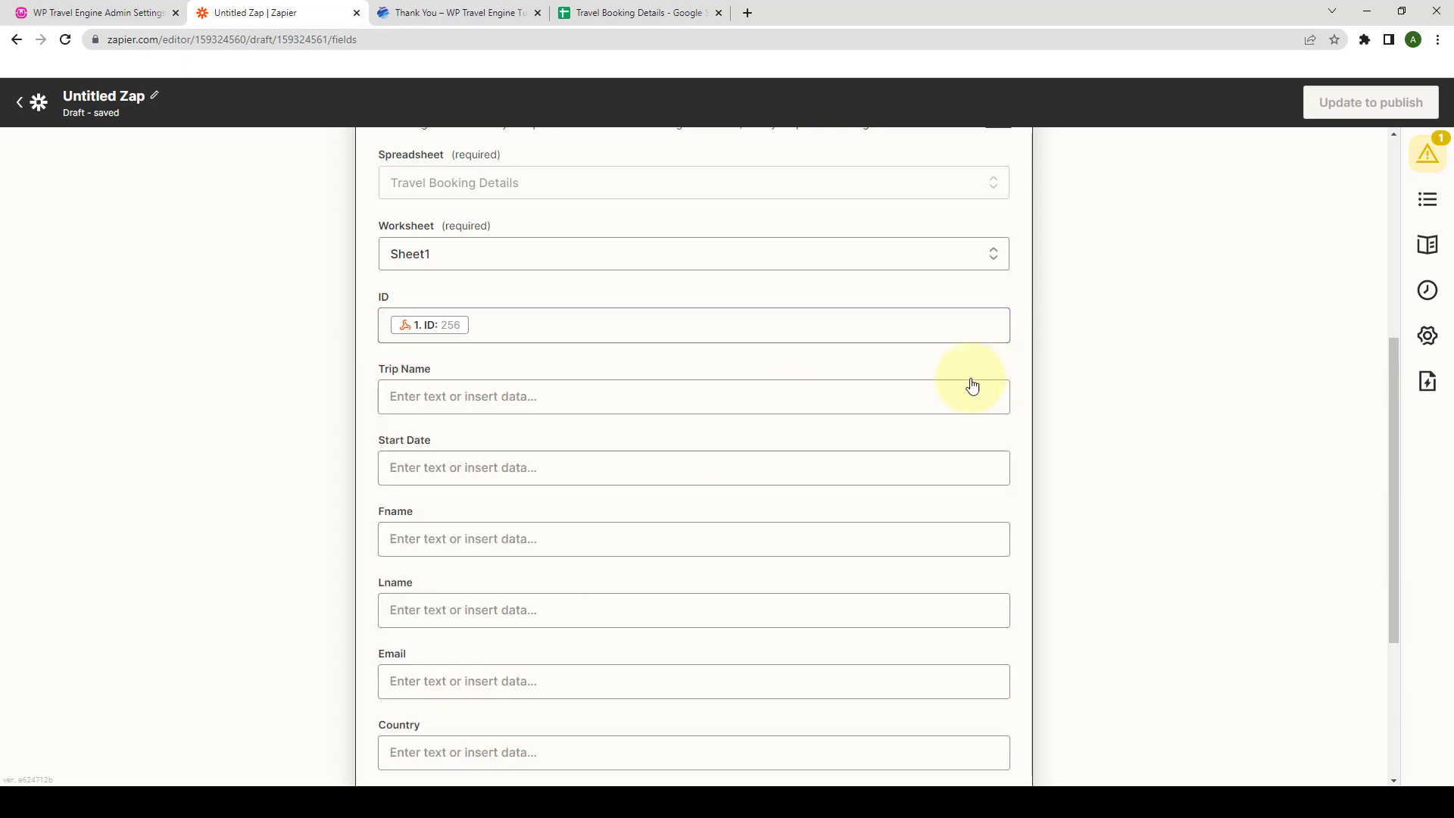
left_click(451, 395)
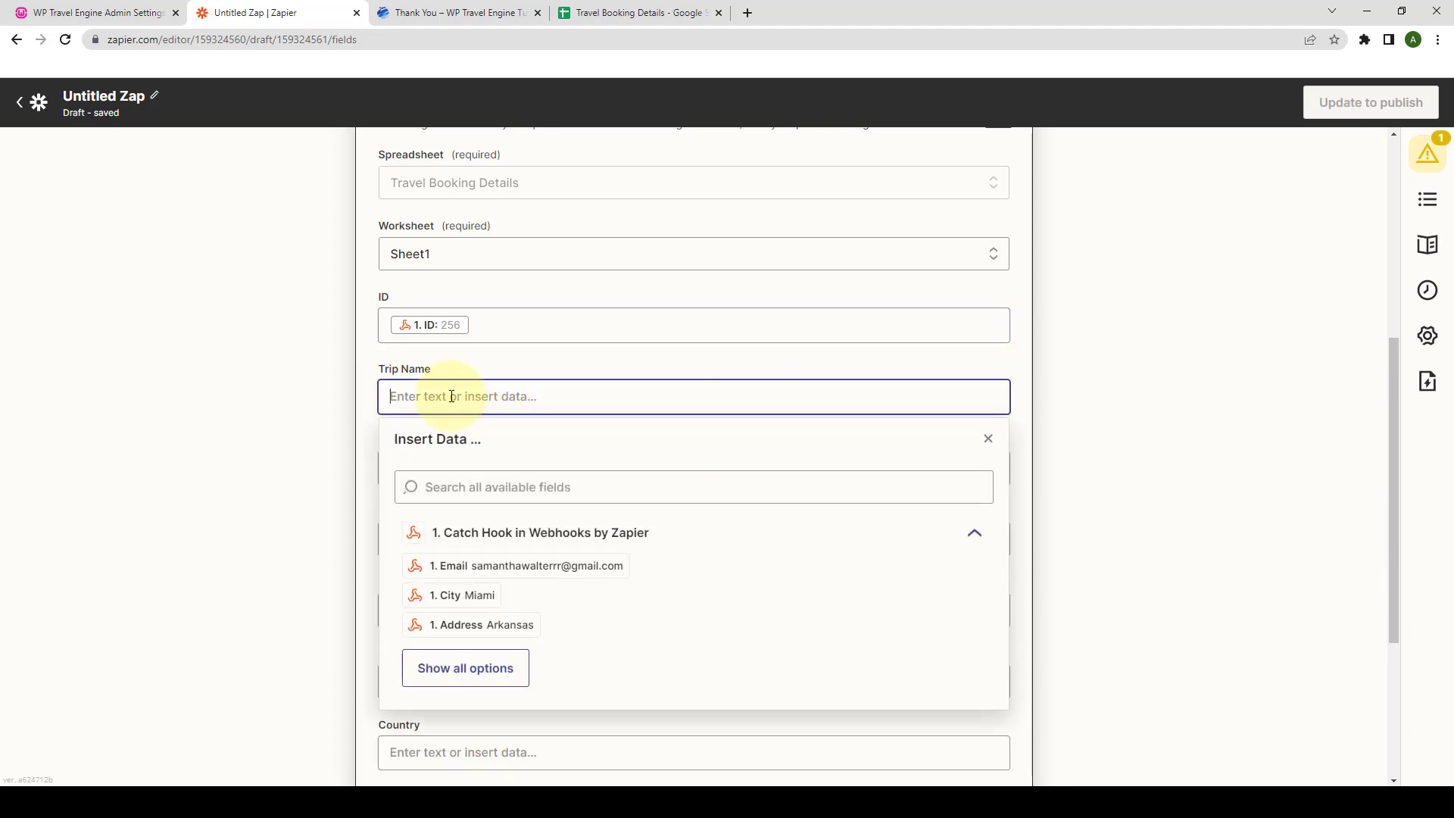
left_click(465, 668)
scroll(477, 644, "down", 2)
left_click(474, 629)
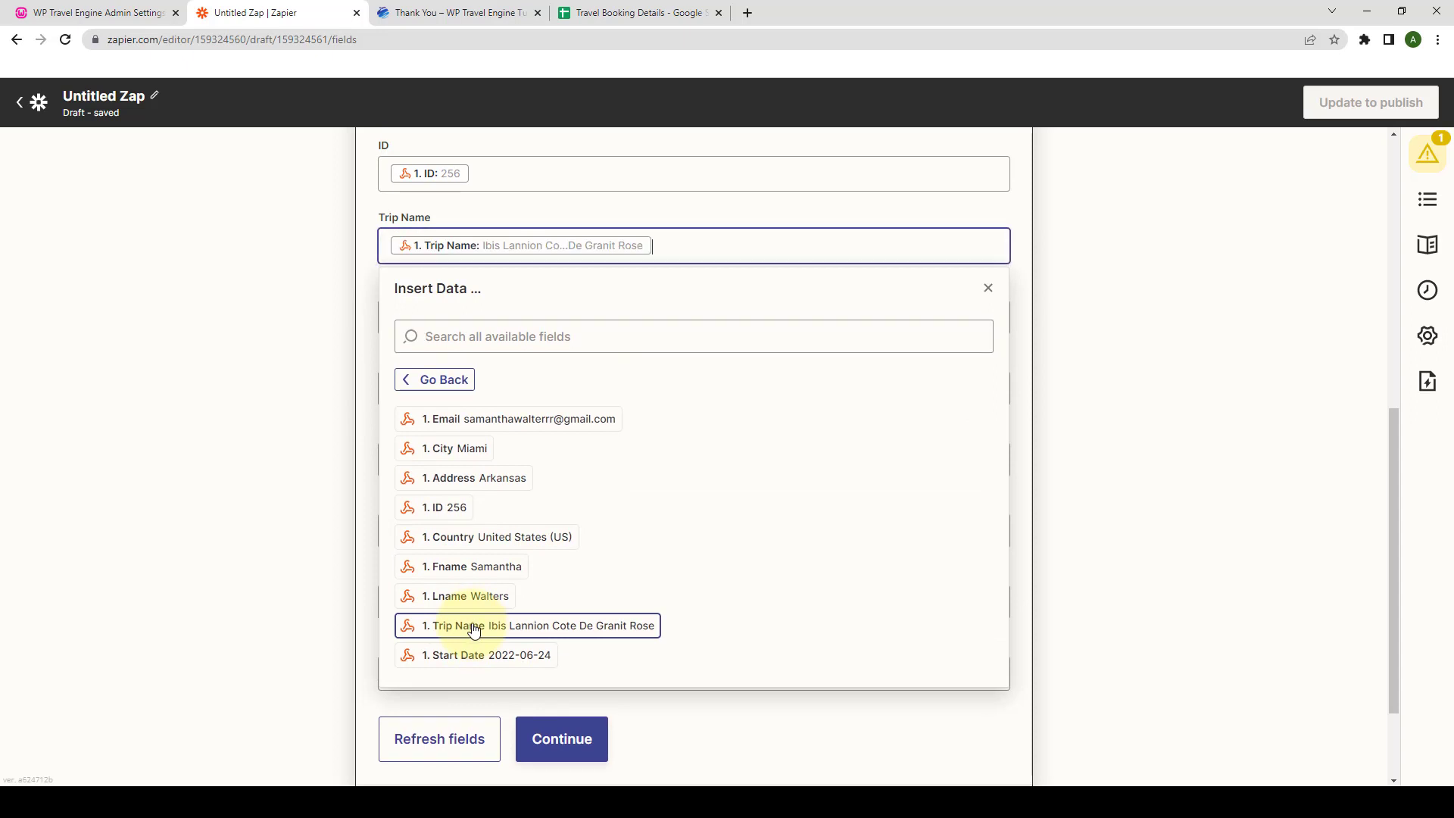
left_click(988, 287)
- Map the webhook Start Date, first name and last name into Start Date, Fname and Lname
left_click(452, 315)
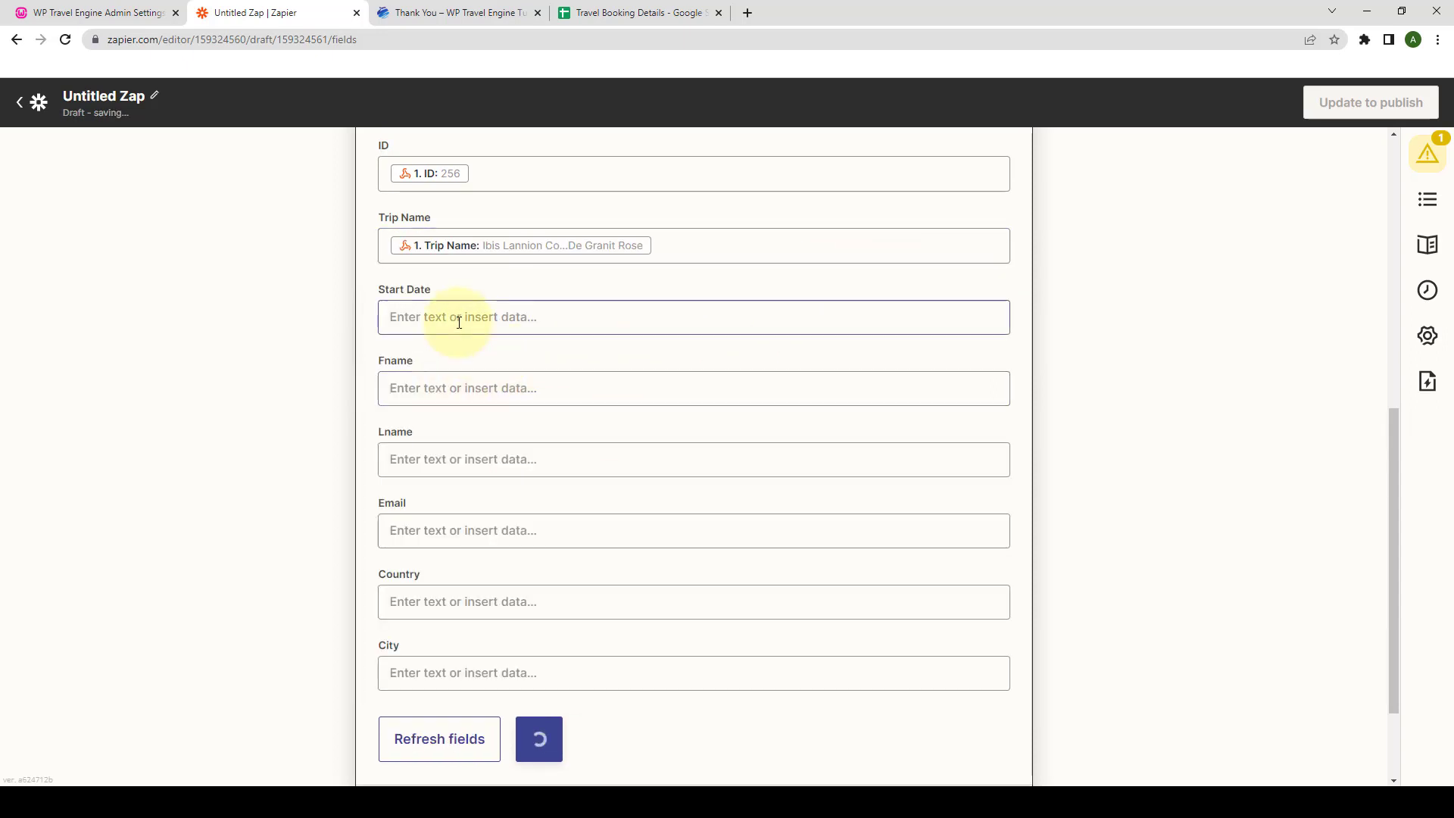
left_click(480, 588)
scroll(485, 580, "down", 1)
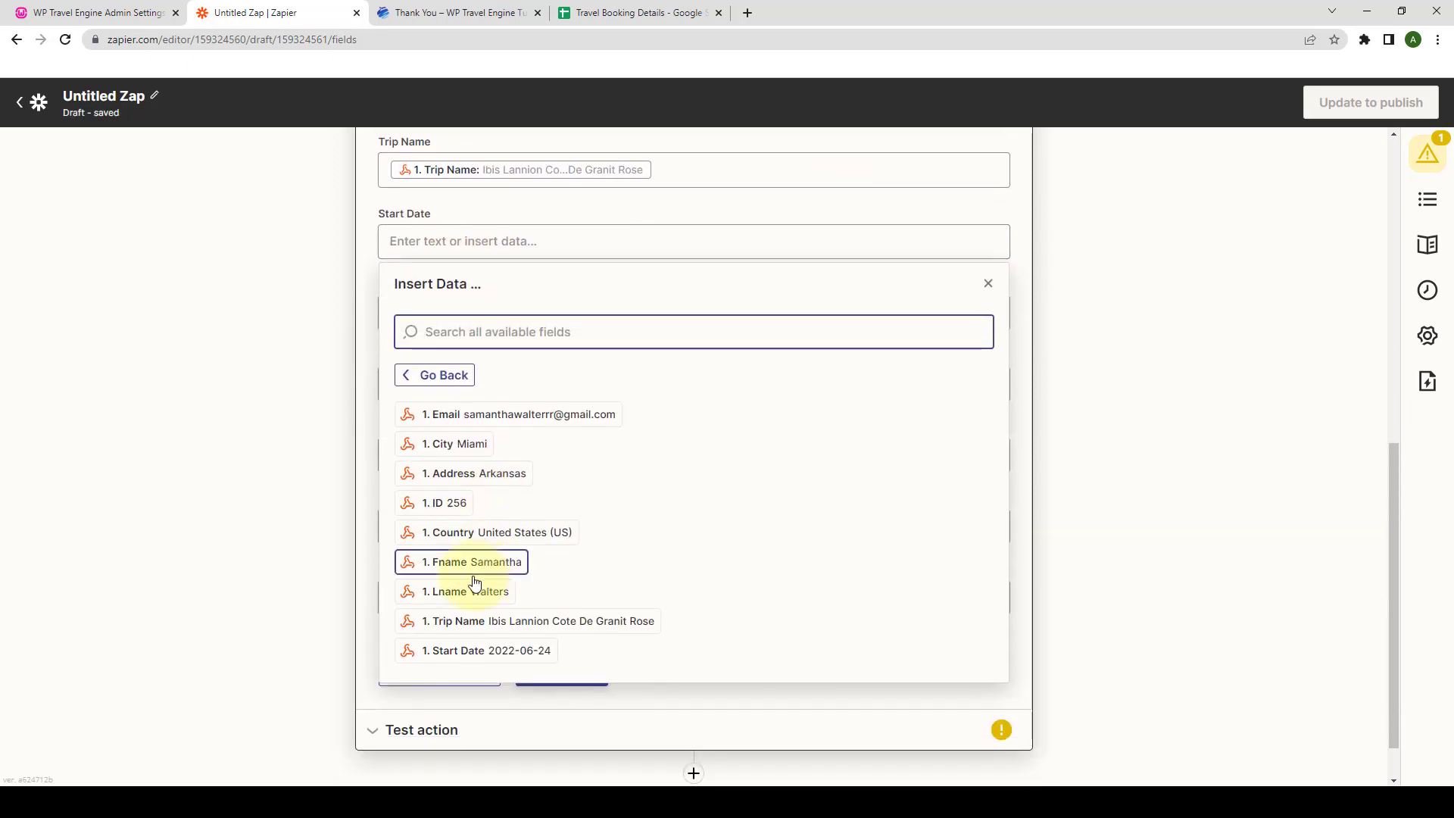
left_click(481, 651)
left_click(989, 285)
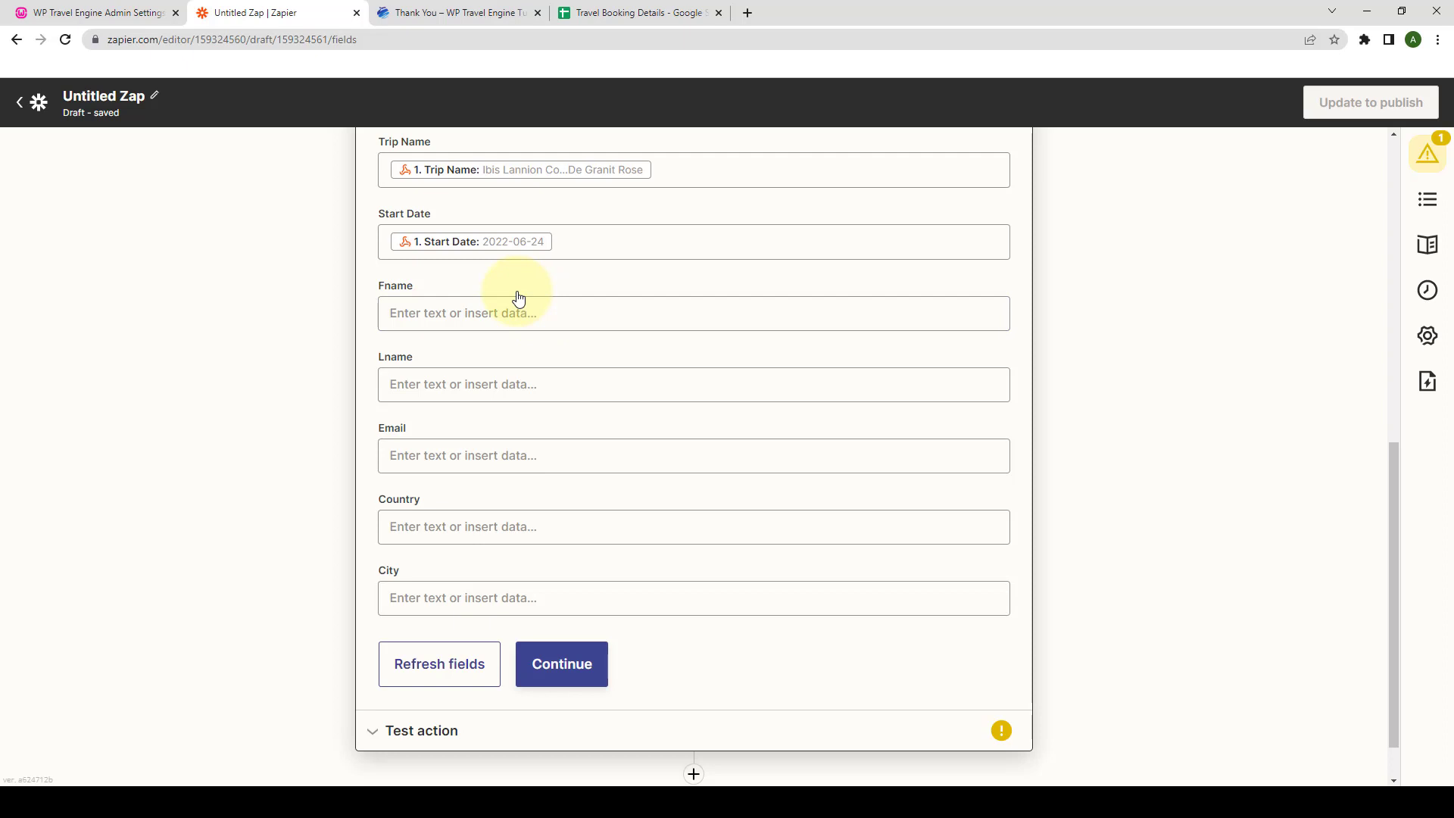
left_click(518, 313)
left_click(471, 631)
left_click(503, 325)
left_click(466, 678)
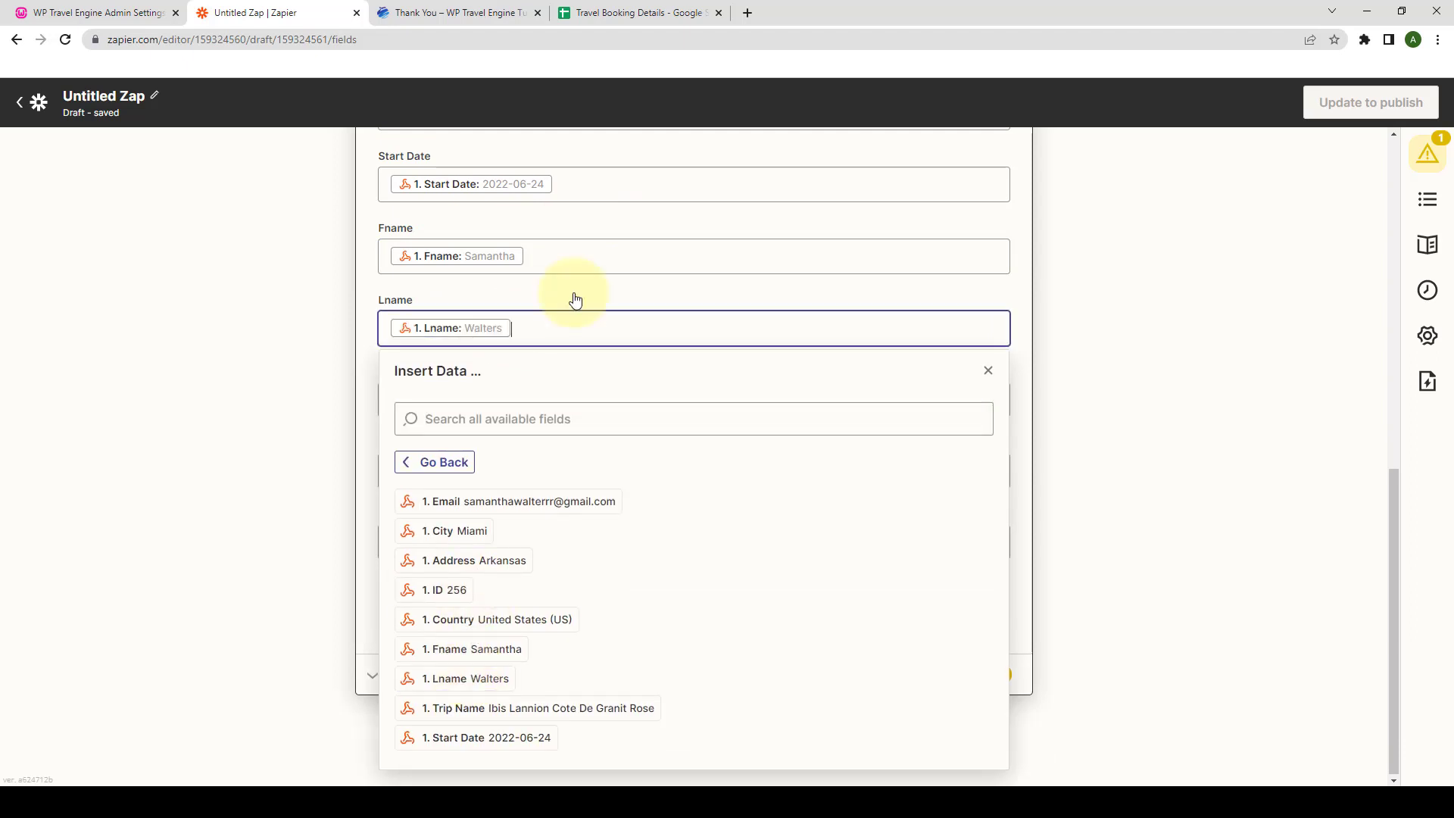
- Map the webhook email, country and city into the Email, Country and City columns
left_click(530, 399)
left_click(496, 568)
left_click(507, 470)
left_click(467, 742)
left_click(479, 639)
left_click(479, 539)
left_click(466, 670)
left_click(591, 435)
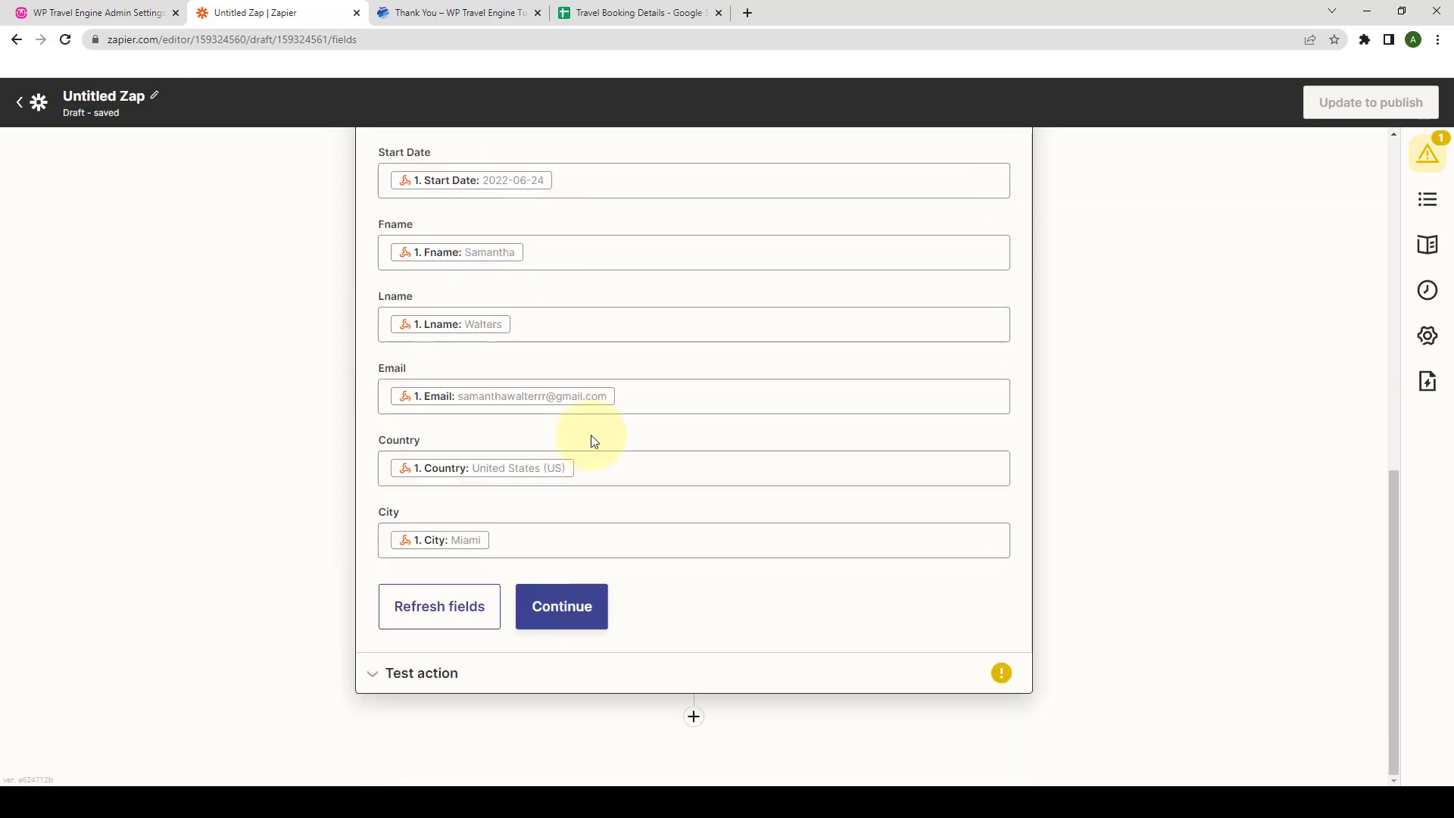
- Test the action, sending the sample Ibis Lannion booking as a row to Travel Booking Details
left_click(565, 614)
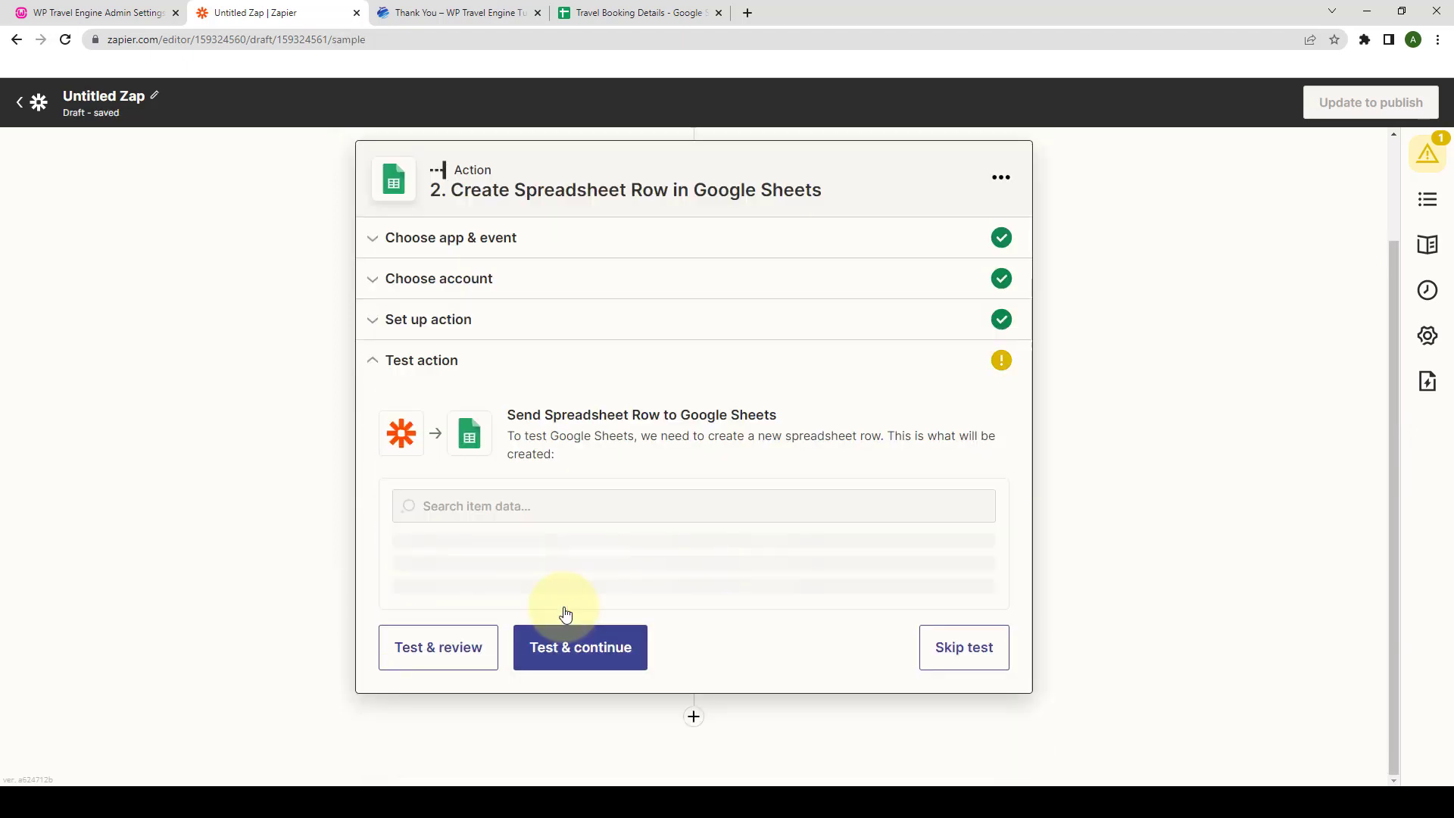
left_click(462, 664)
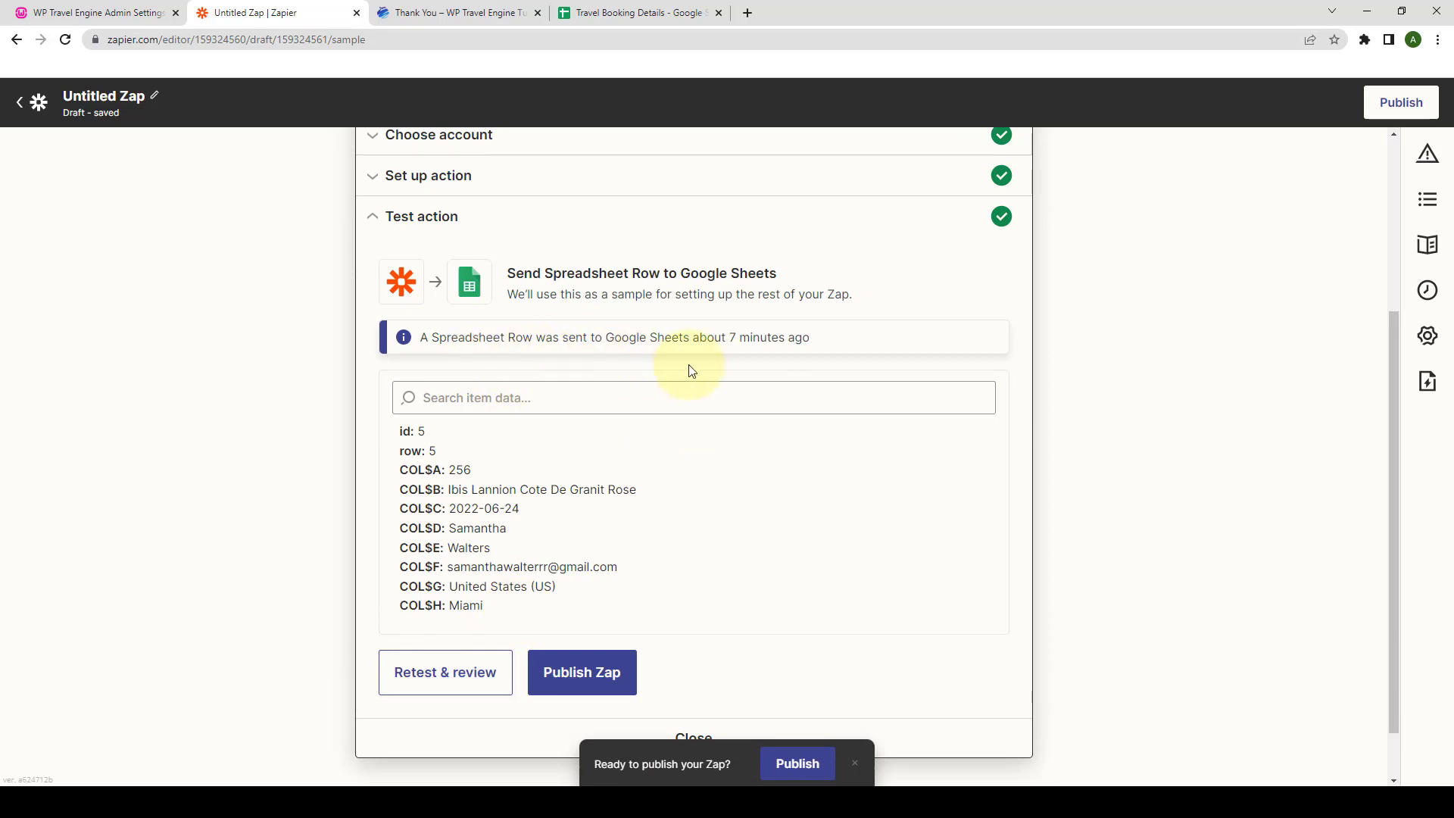
left_click(638, 13)
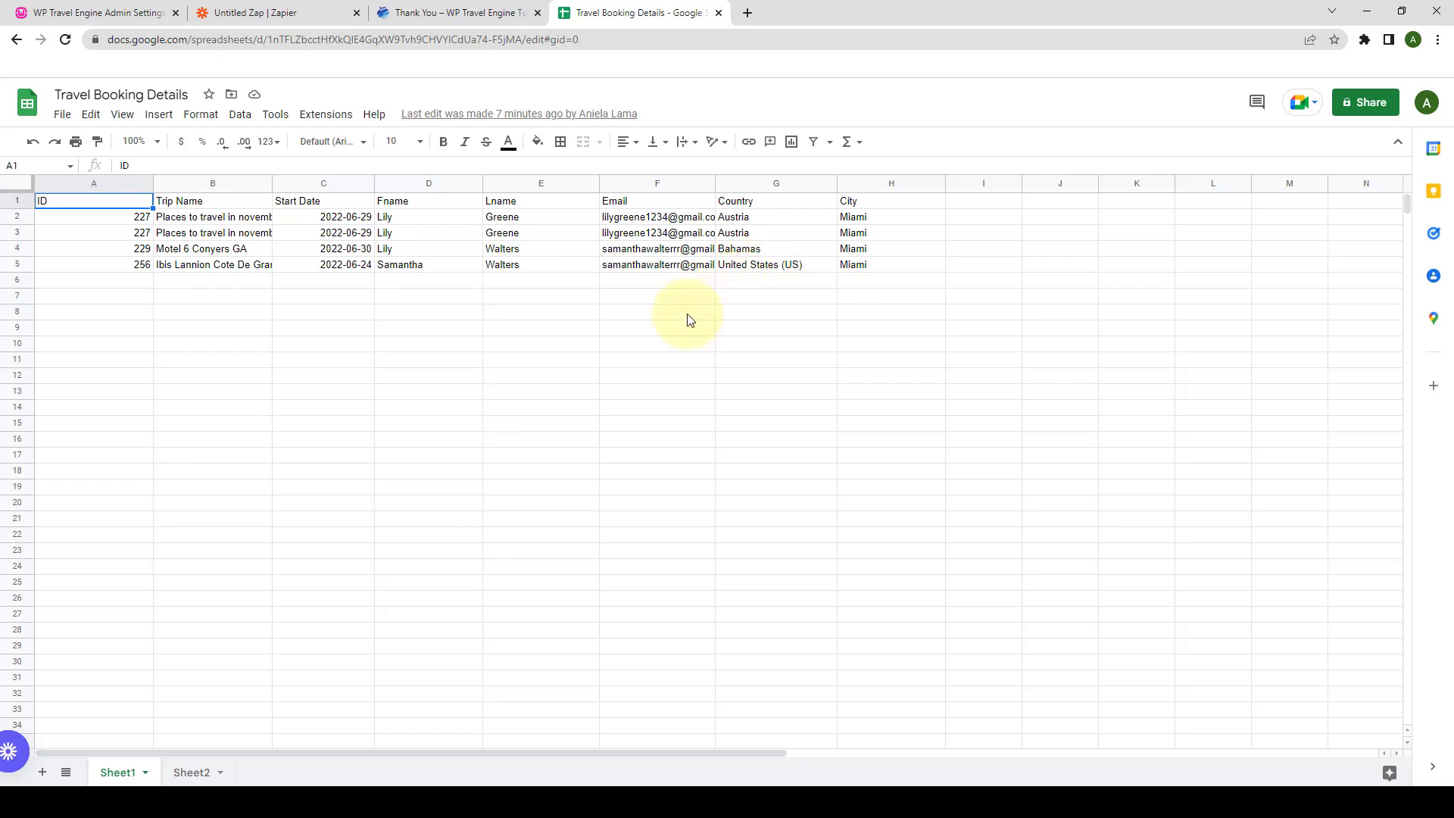
- Go back to the booking 256 thank-you page after checking row 5 in the sheet
left_click(460, 12)
scroll(475, 347, "up", 3)
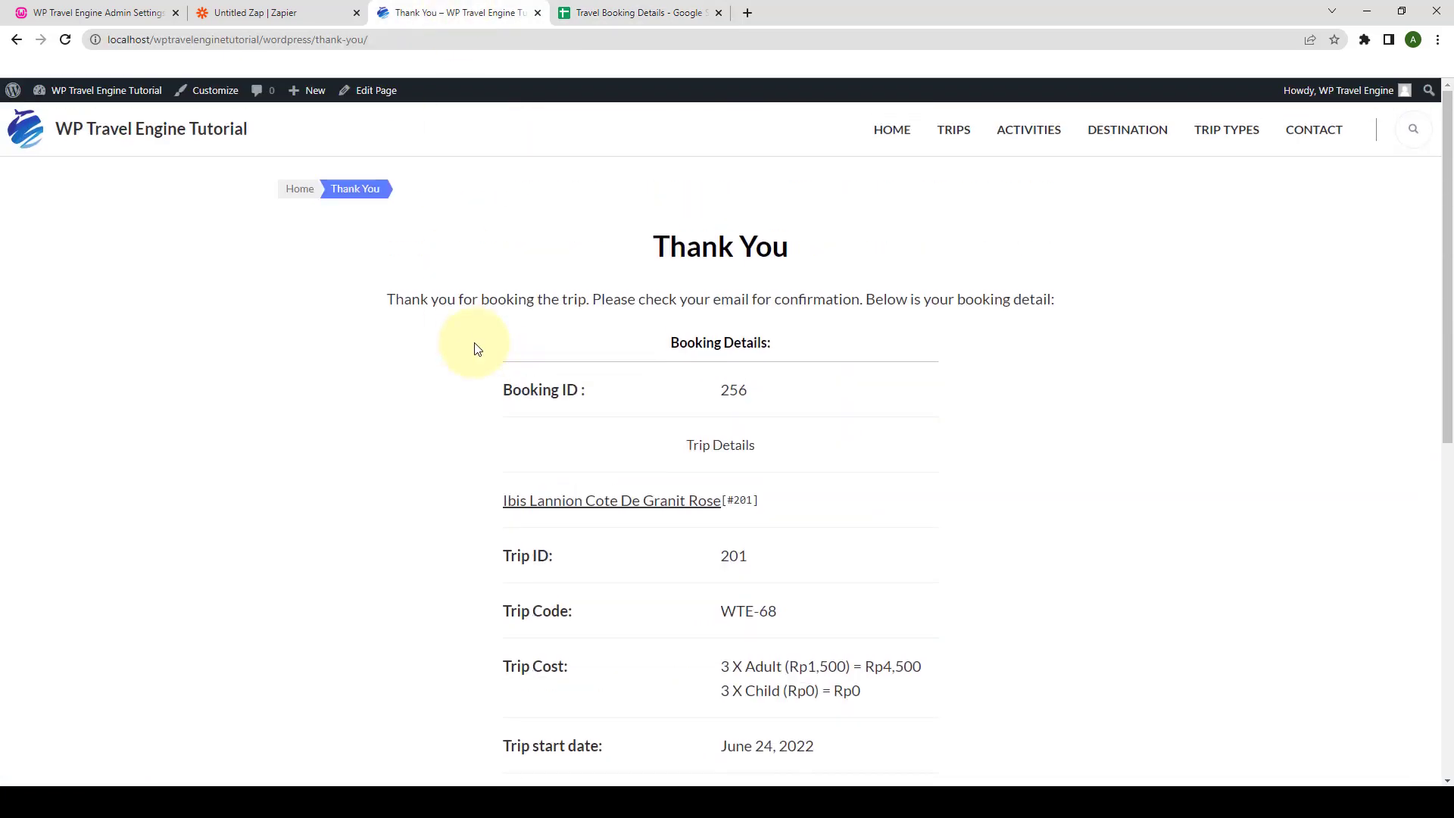
- Book Melia Dubai Hotel starting June 24, 2022, with country United States at checkout
left_click(956, 132)
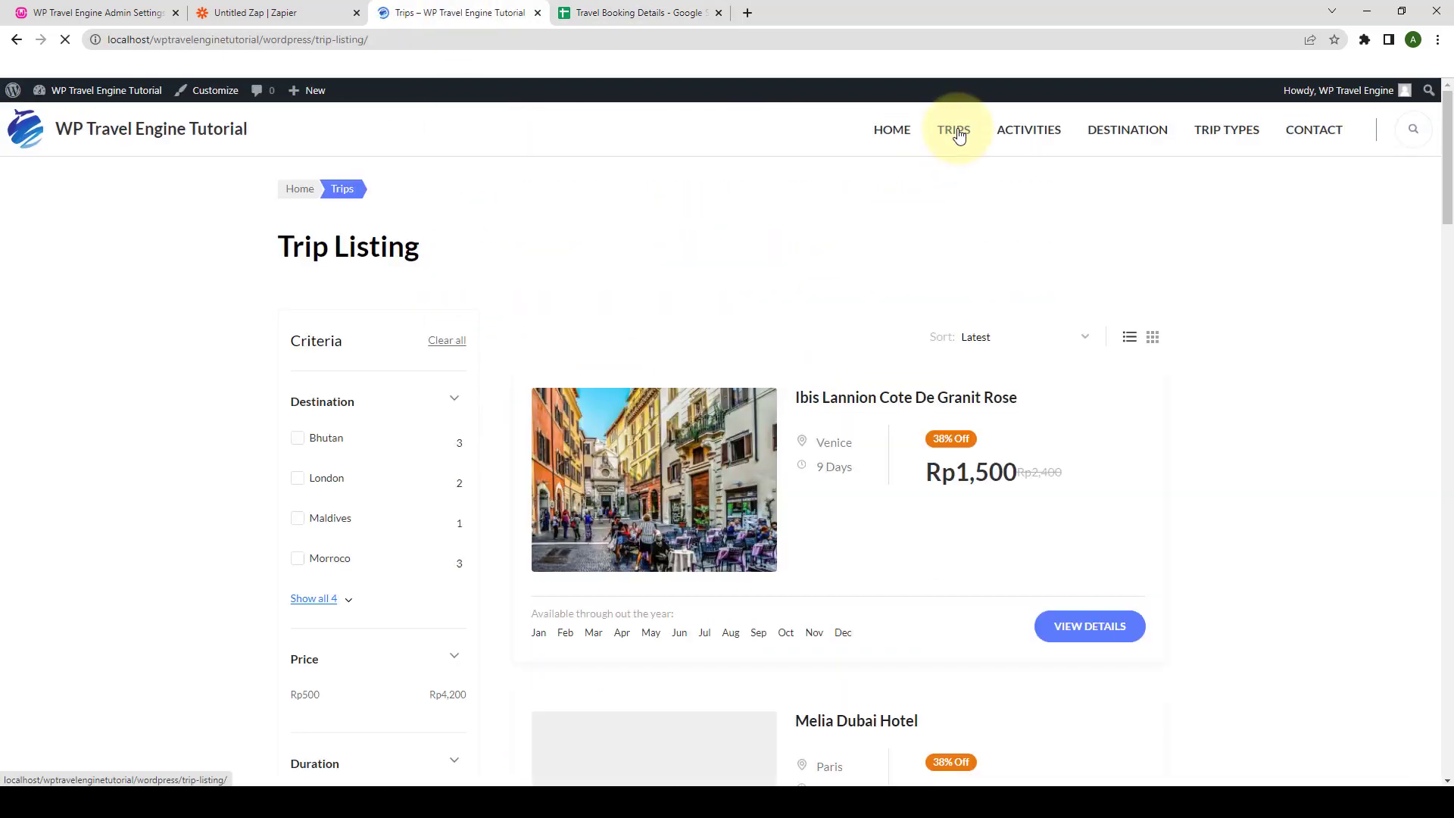
scroll(833, 341, "down", 6)
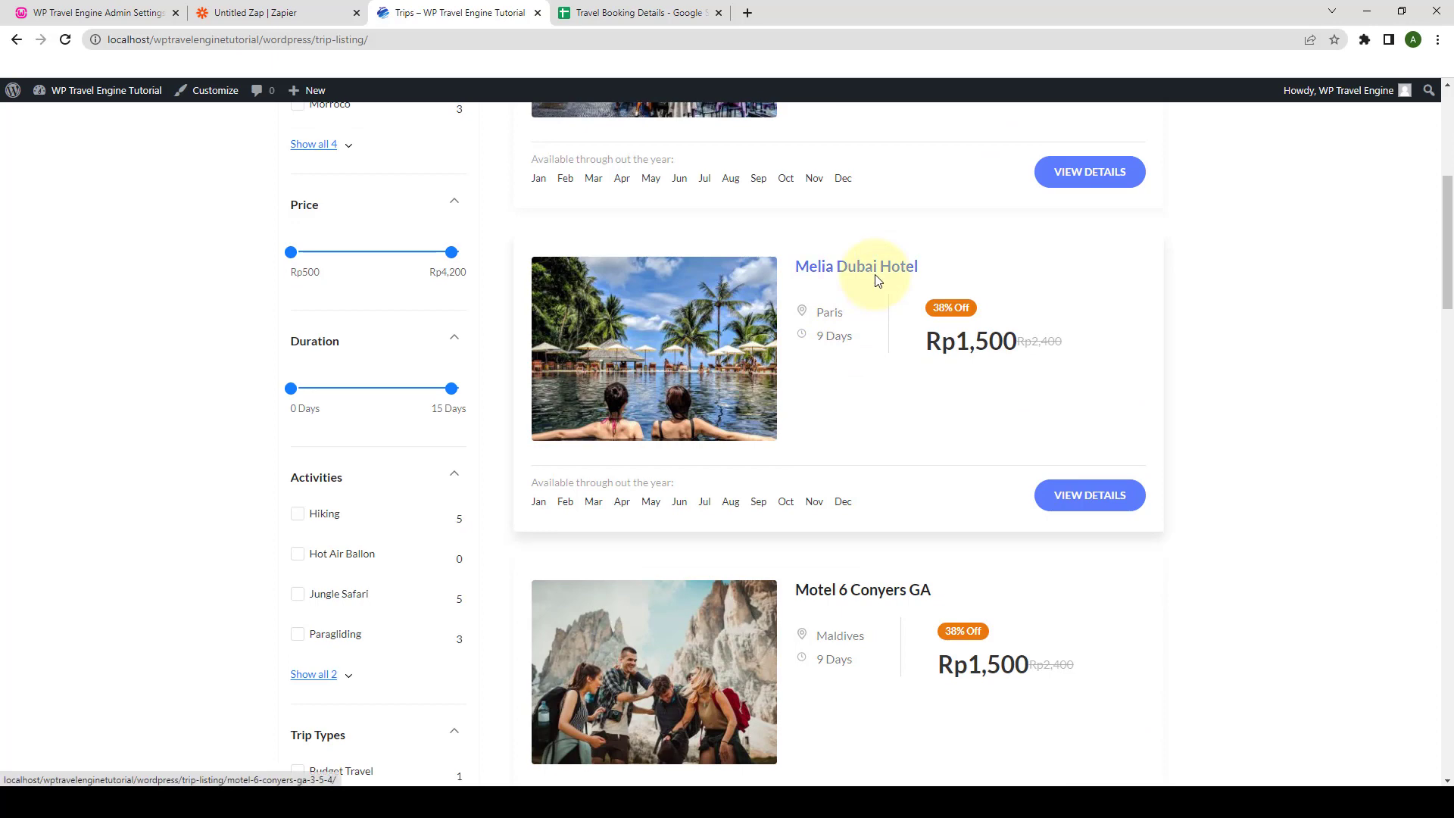
left_click(877, 281)
scroll(1000, 383, "down", 2)
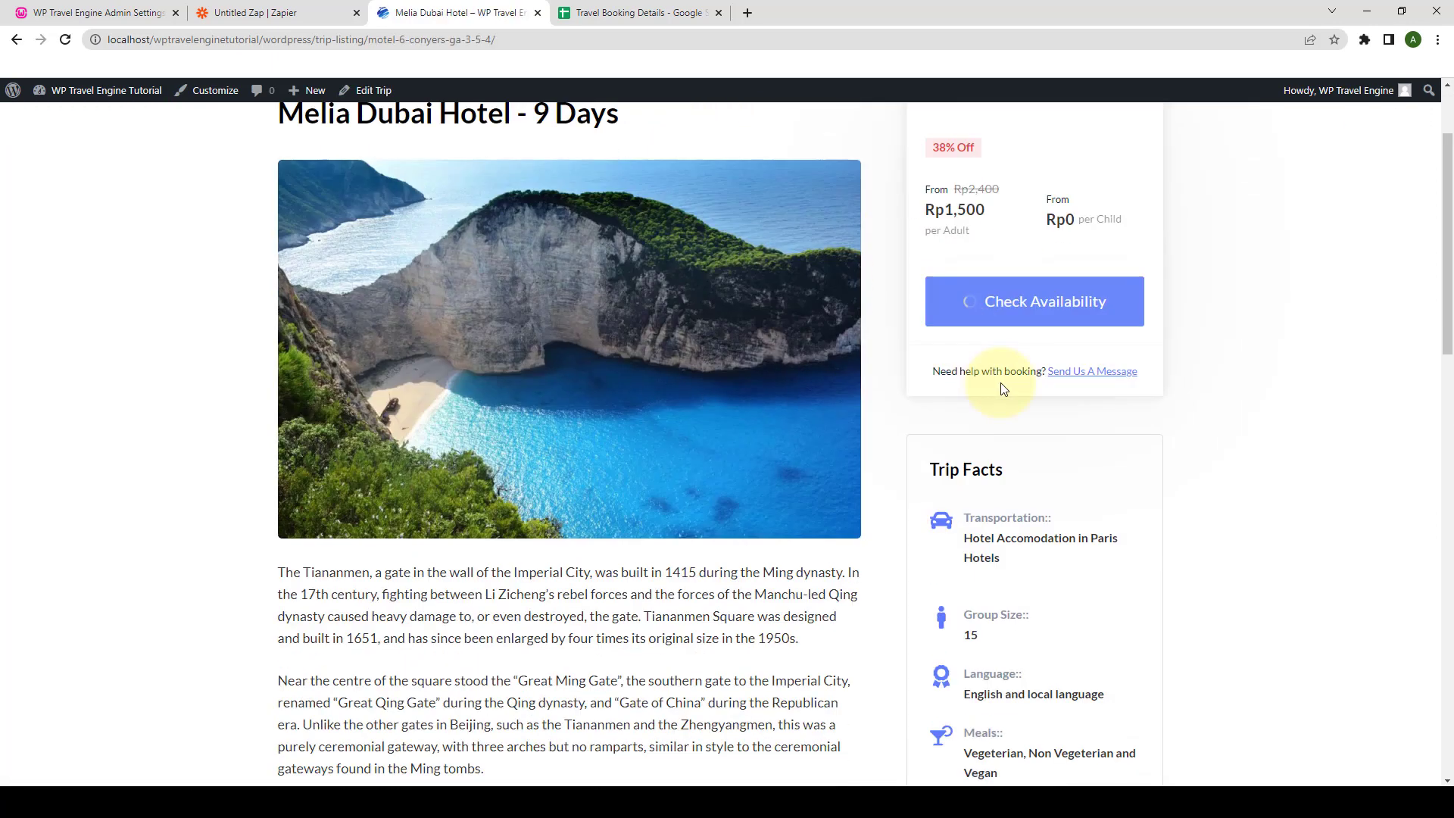
left_click(1018, 293)
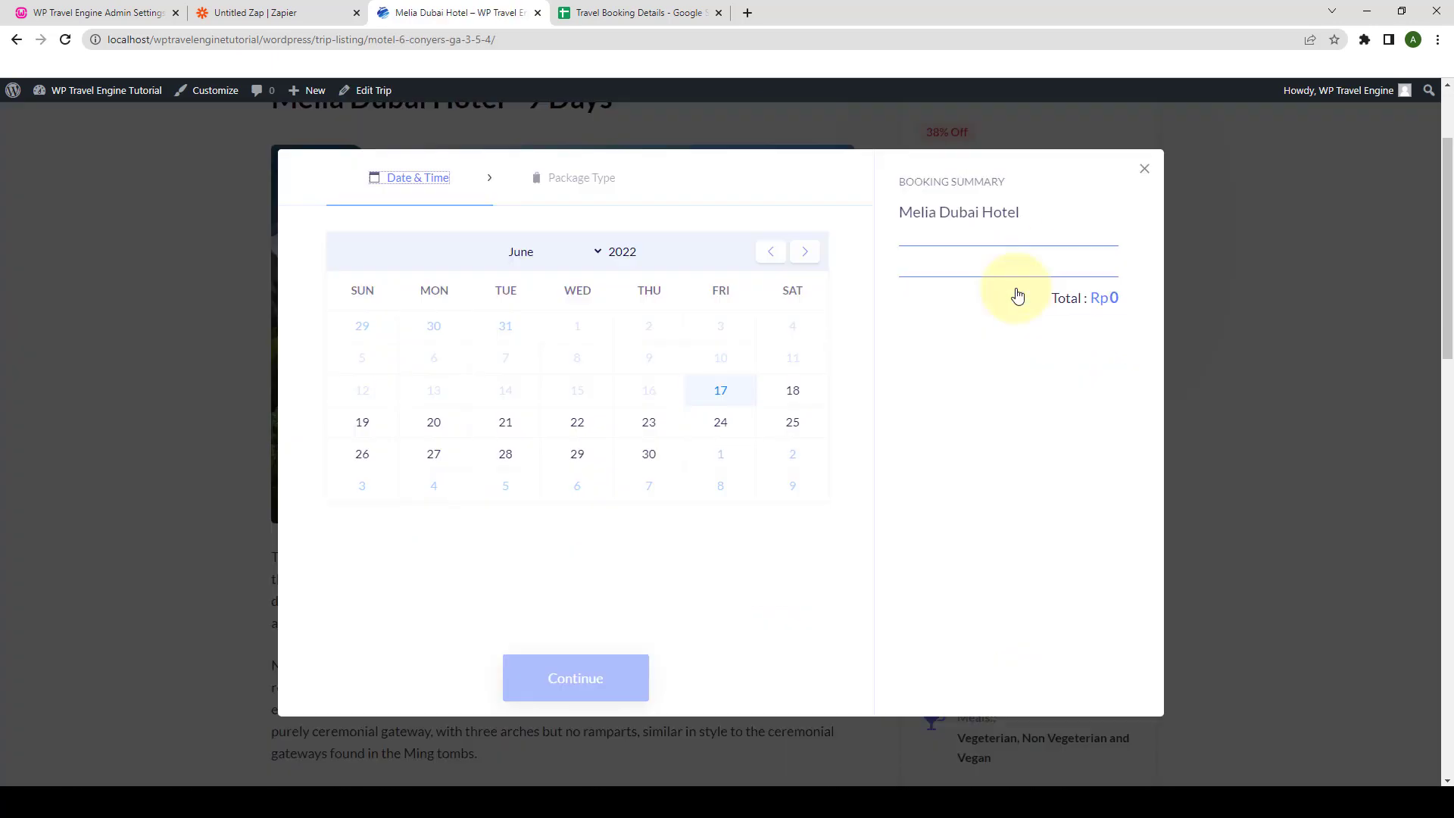
left_click(649, 426)
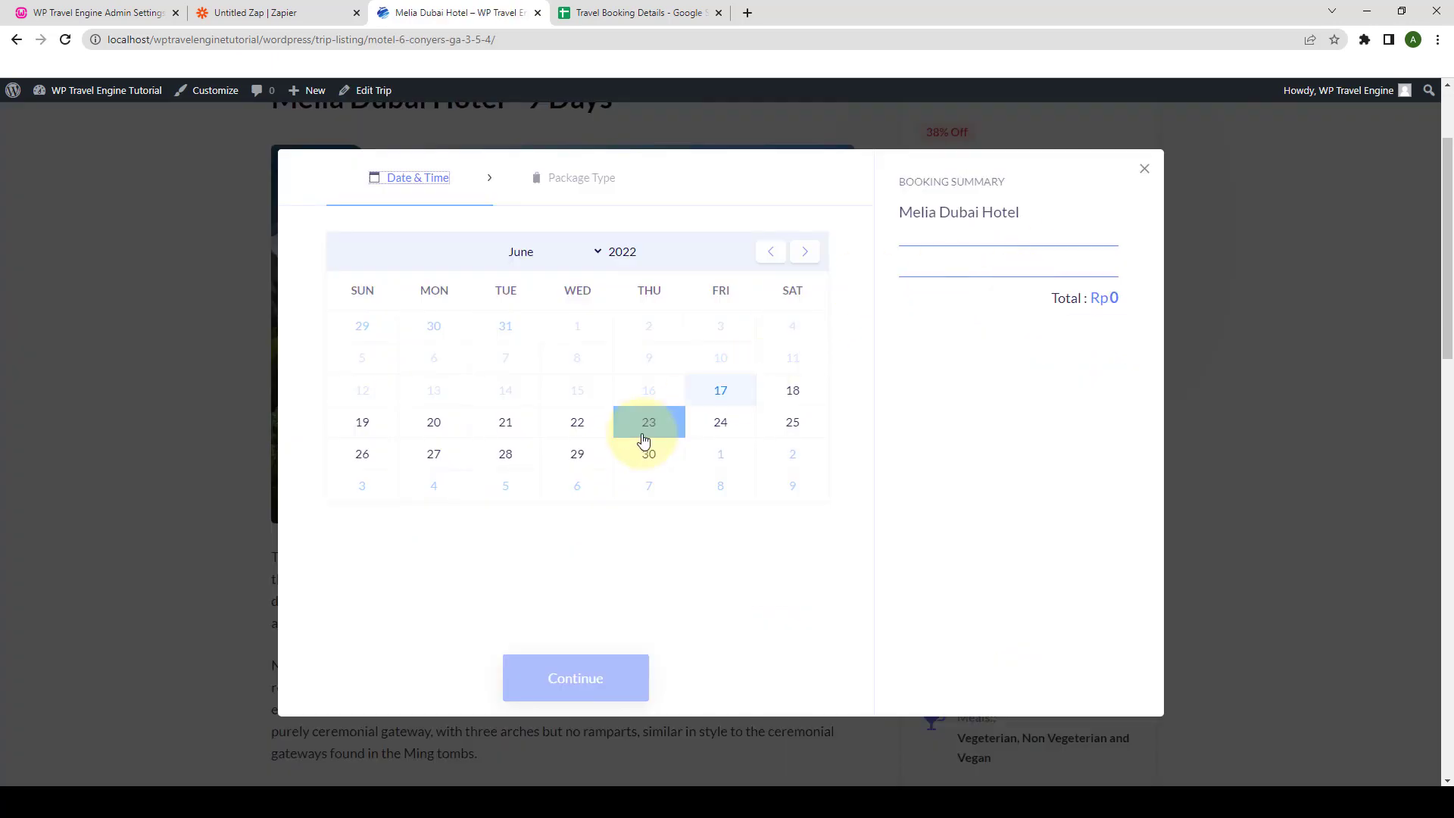
left_click(556, 691)
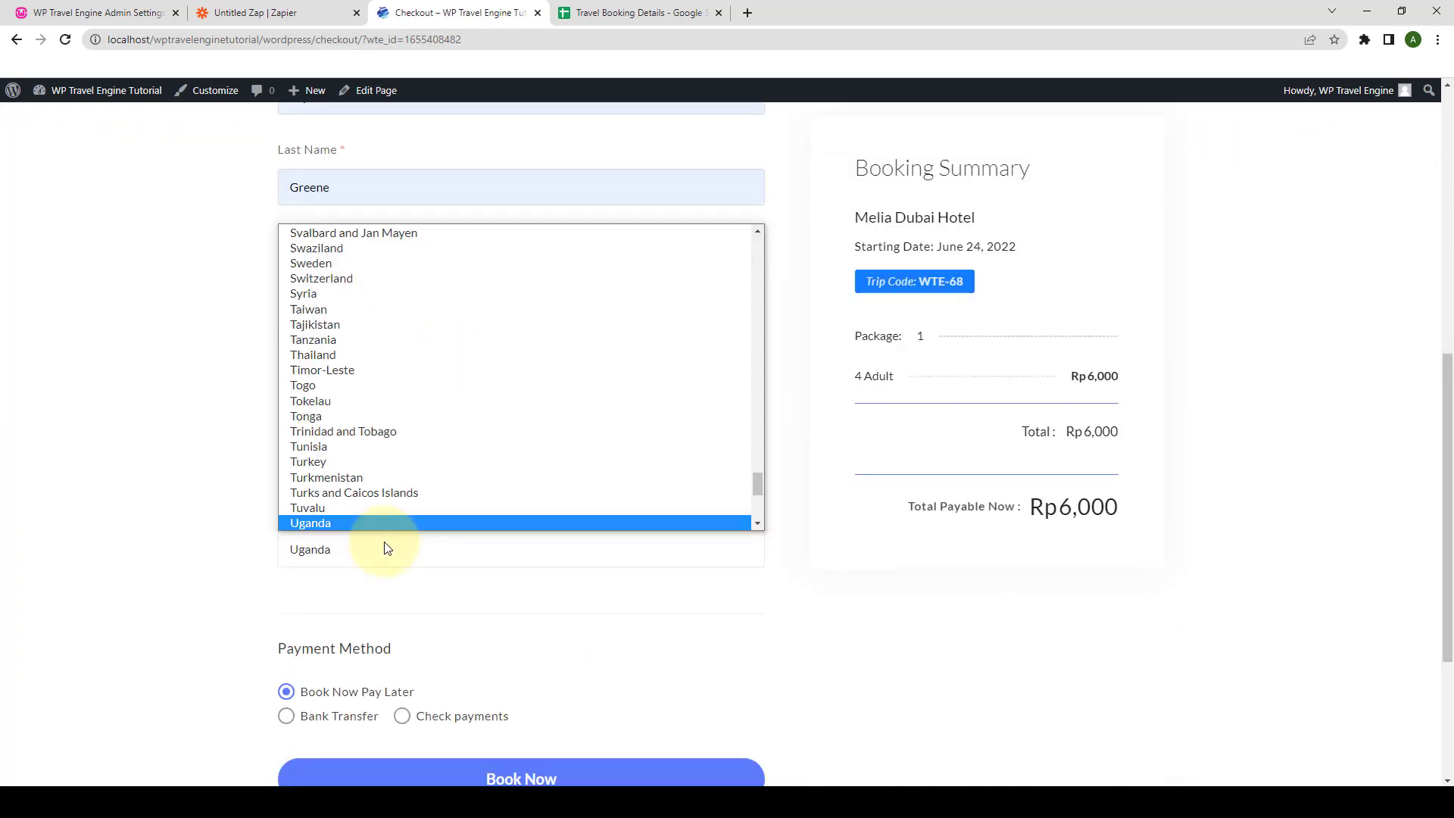
type("United States")
key("Return")
scroll(392, 458, "down", 3)
left_click(520, 557)
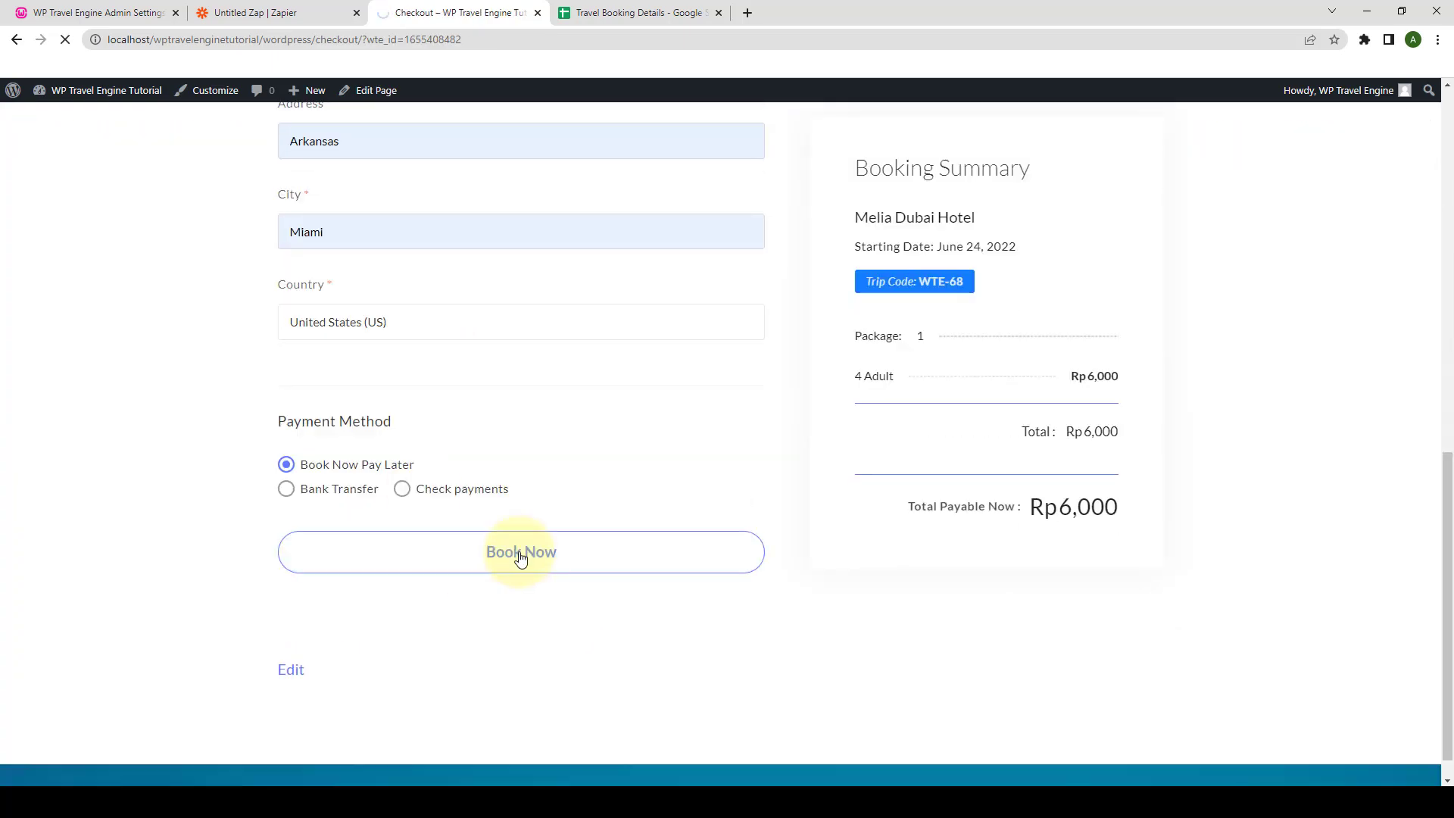
- Load more webhook requests and pick request C, Melia Dubai Hotel booking 258, as trigger sample
left_click(336, 6)
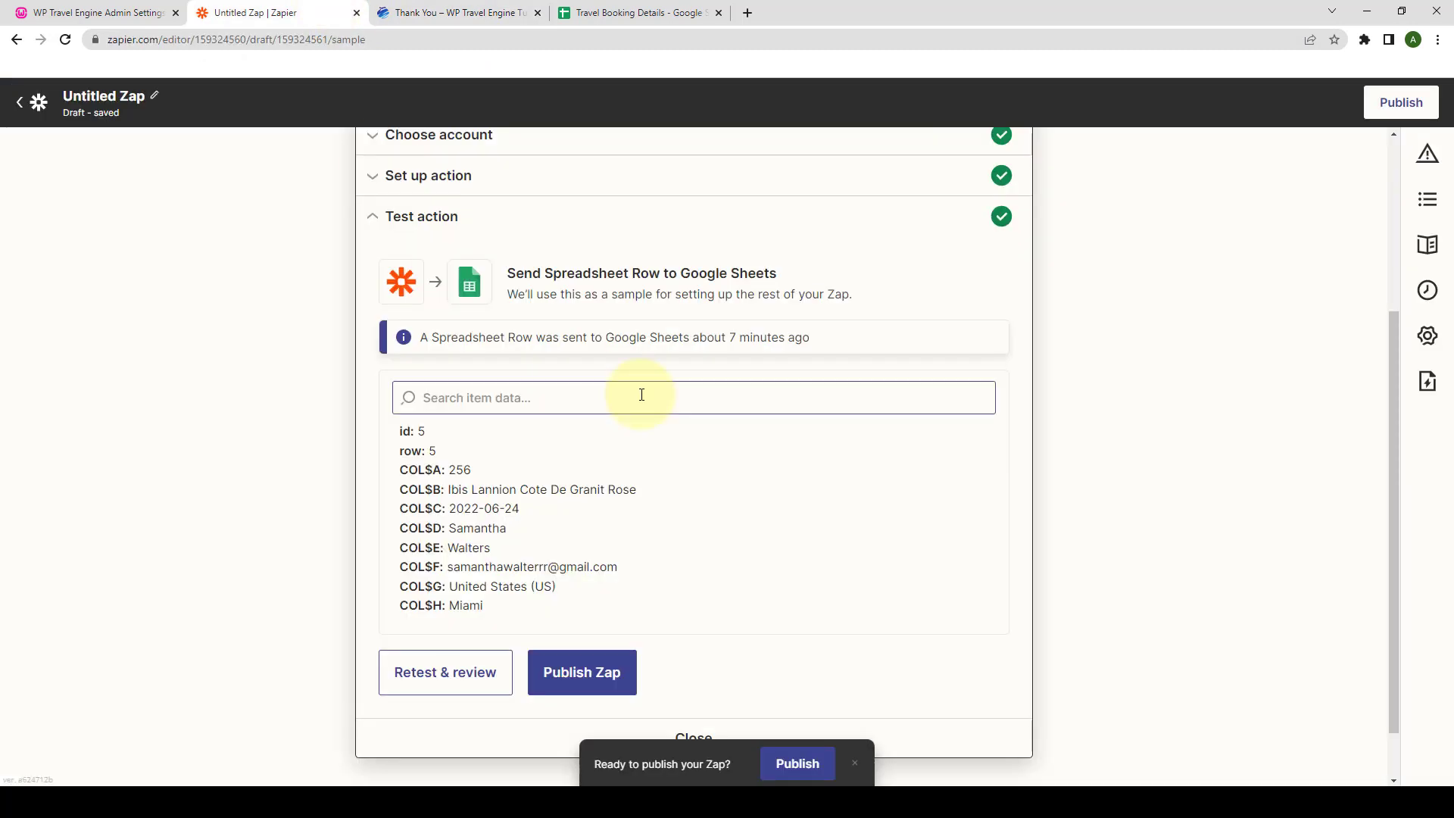
scroll(641, 395, "up", 4)
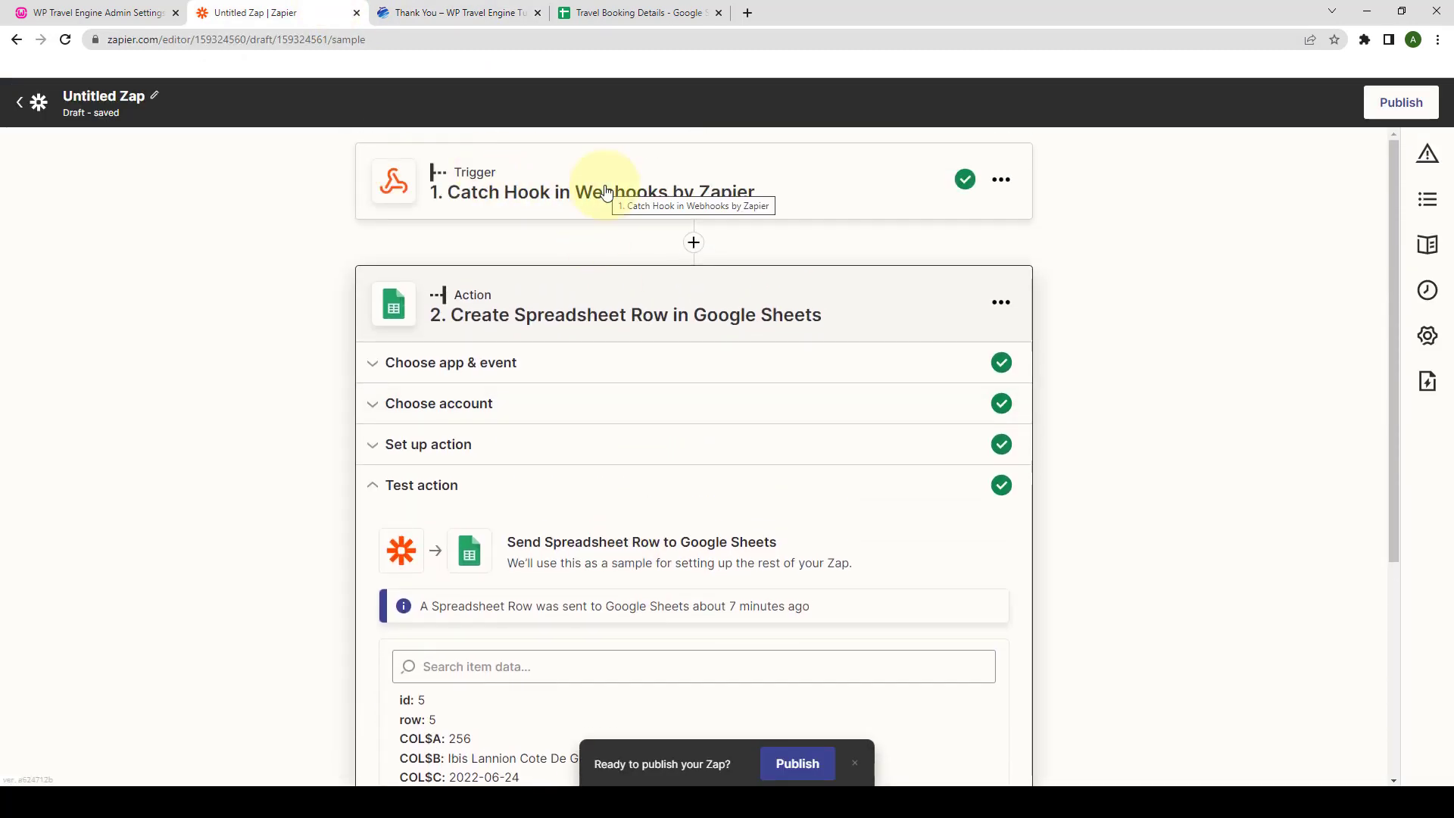
left_click(603, 191)
scroll(578, 421, "down", 1)
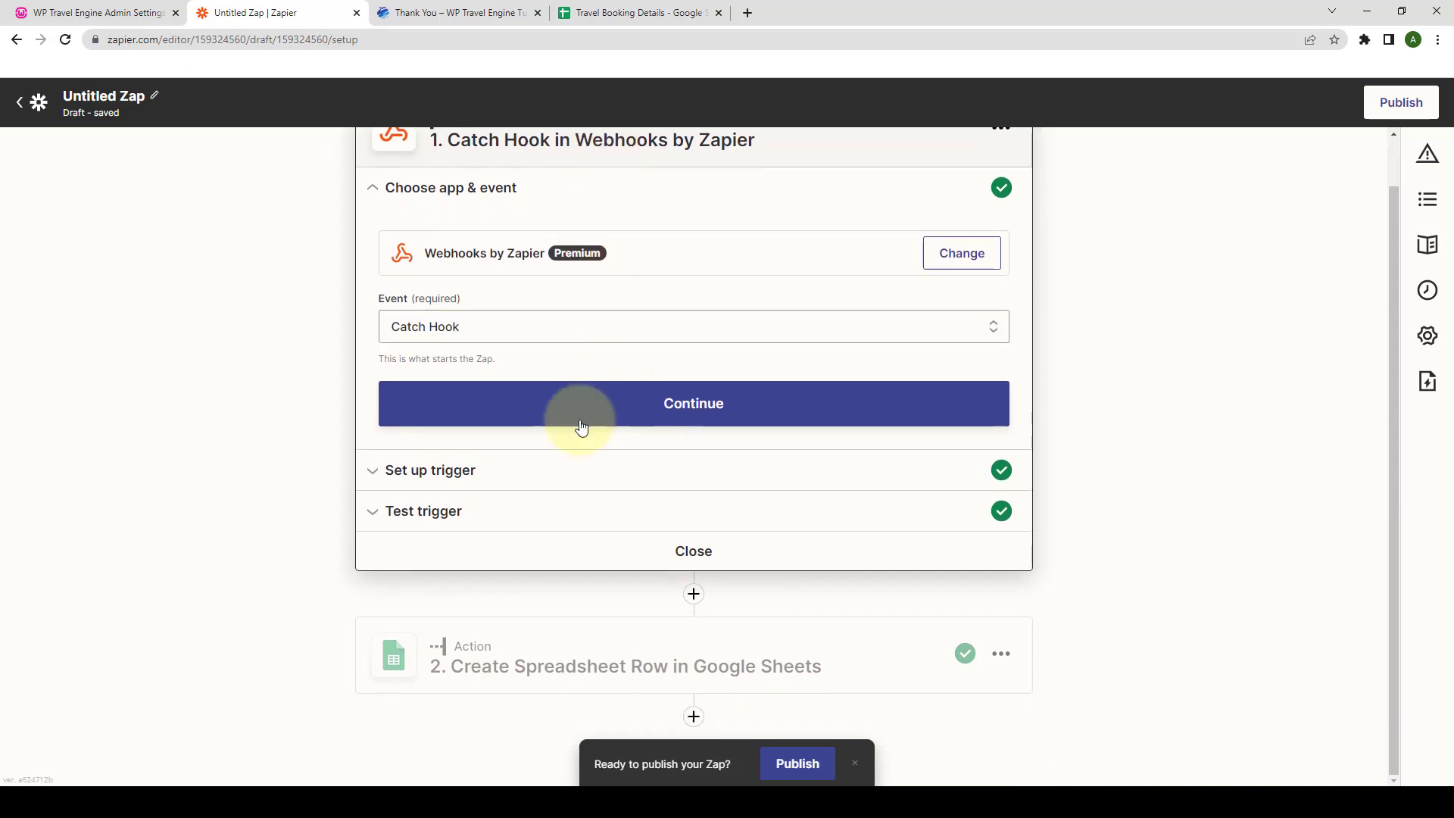
left_click(527, 528)
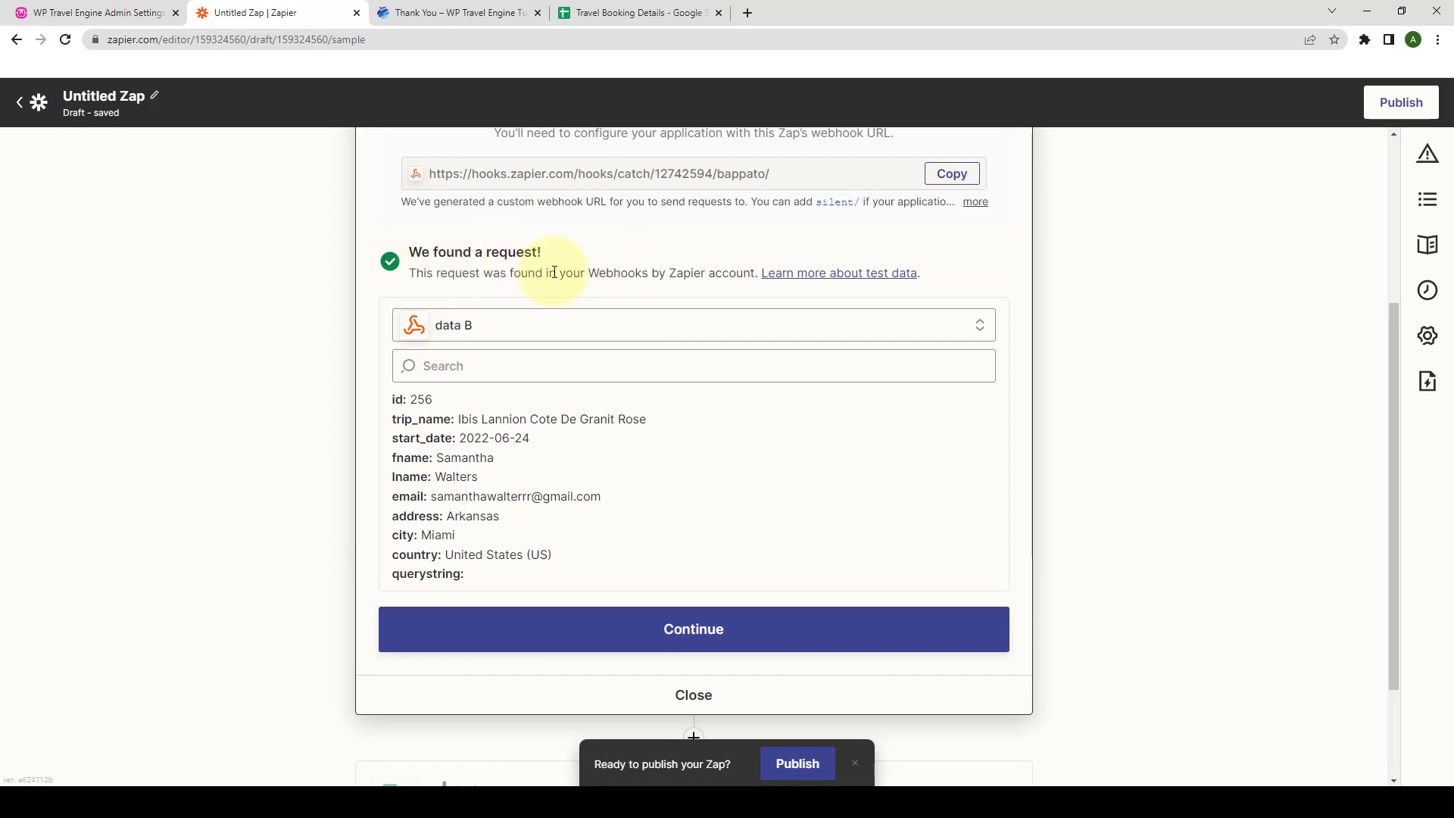
left_click(884, 332)
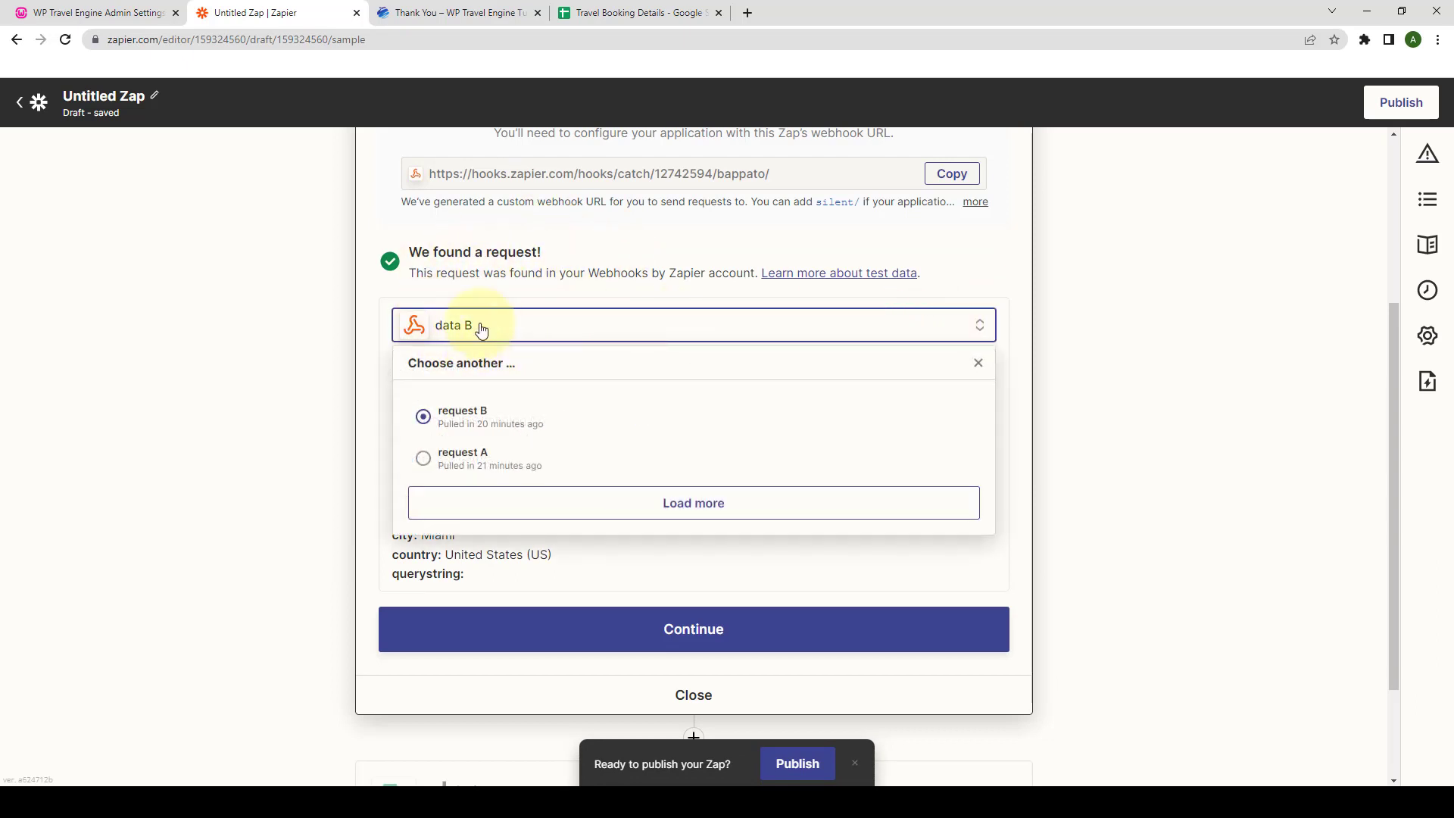
left_click(724, 510)
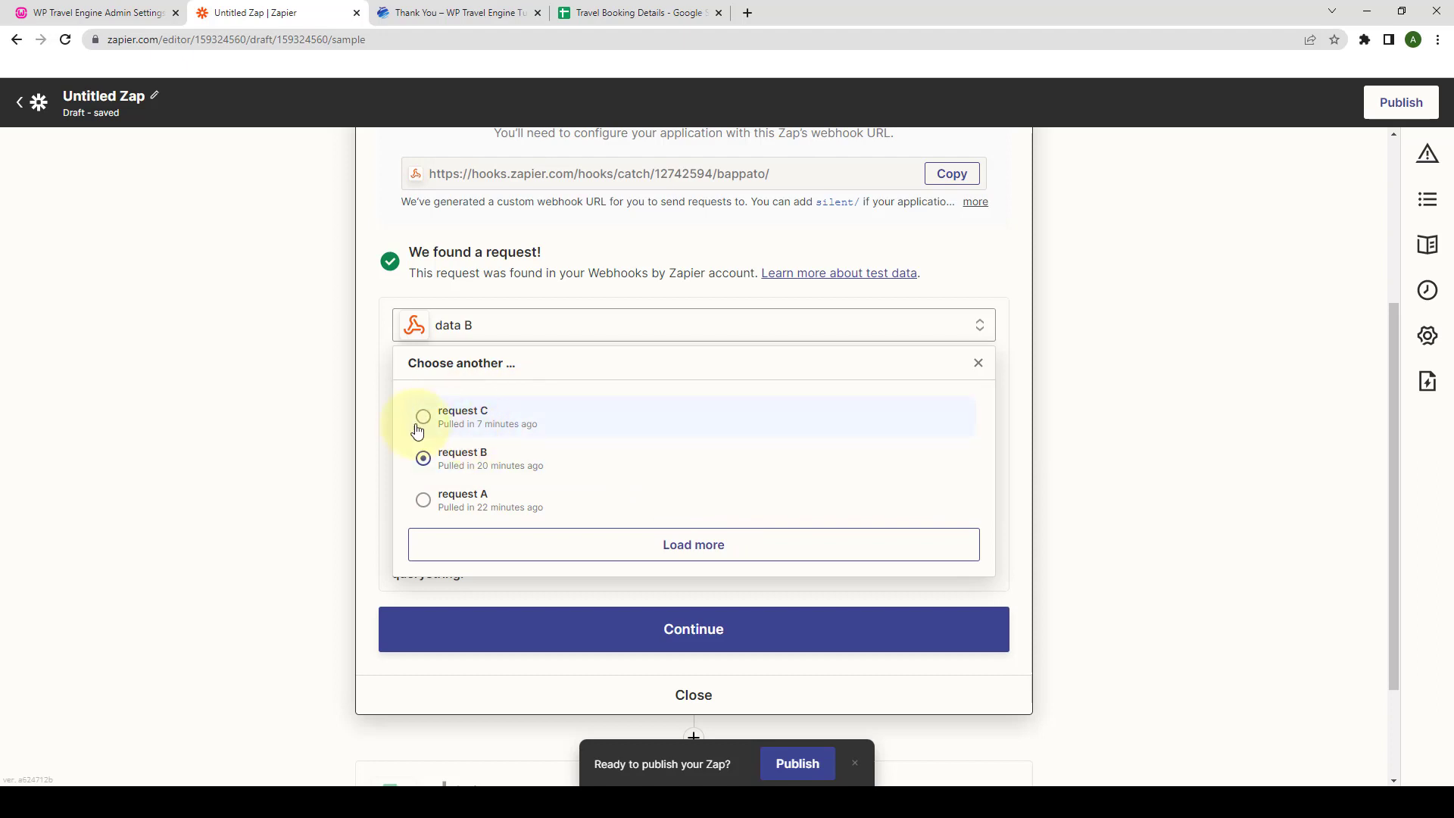
left_click(422, 428)
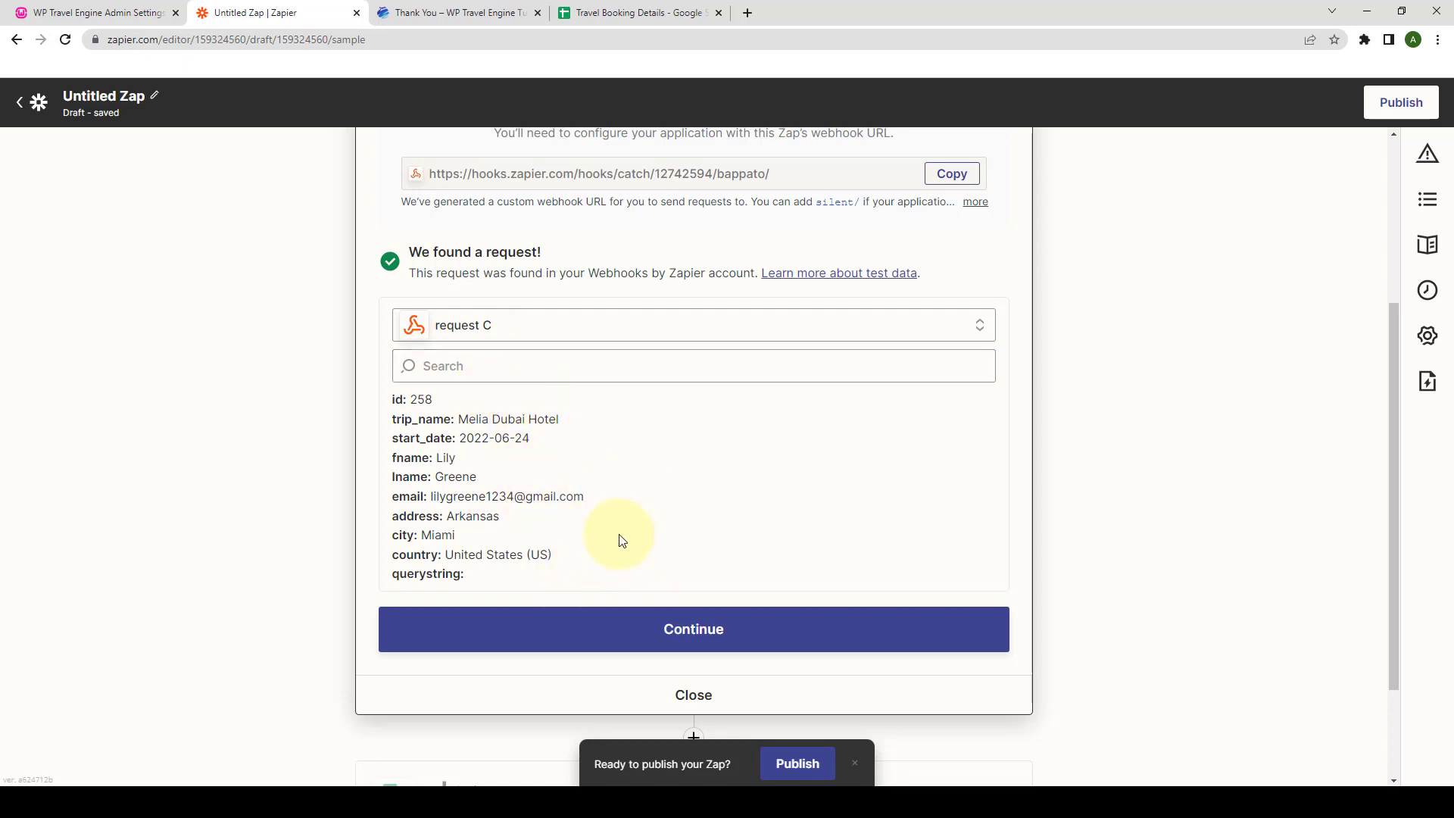
scroll(620, 540, "down", 1)
- Confirm the Google Sheets account and Create Spreadsheet Row event, and choose My Google Drive
left_click(721, 552)
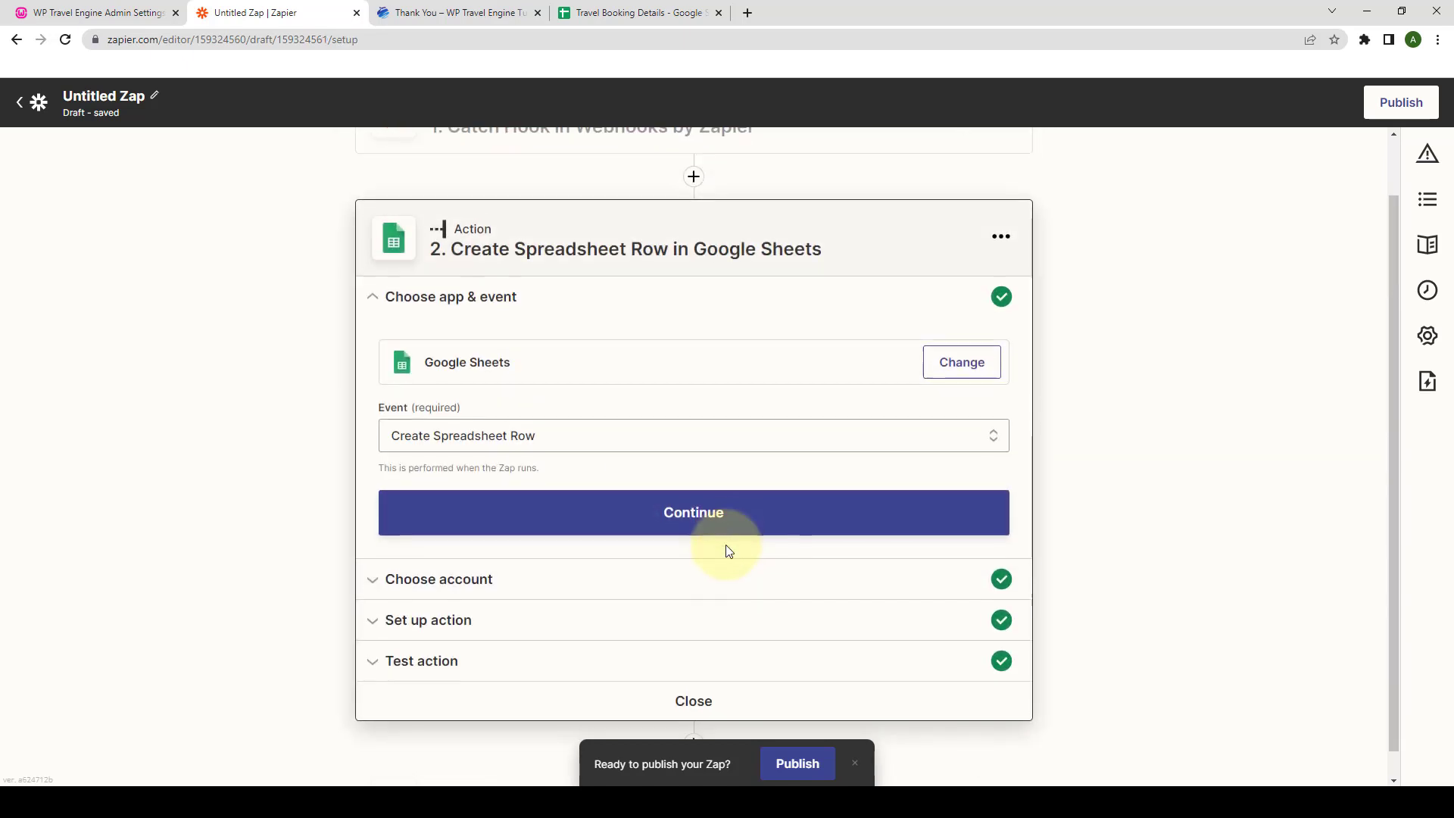
left_click(717, 504)
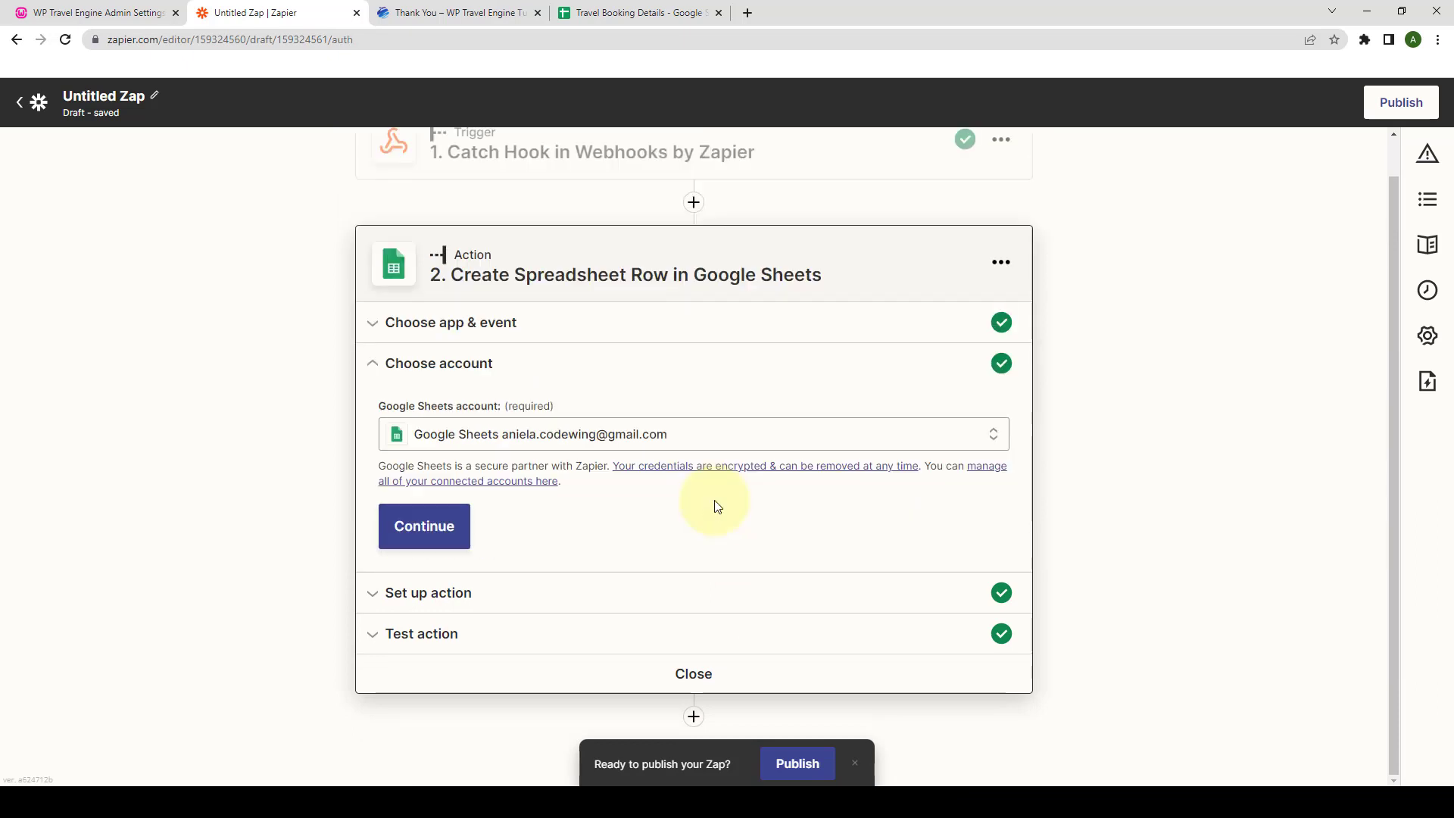
left_click(458, 525)
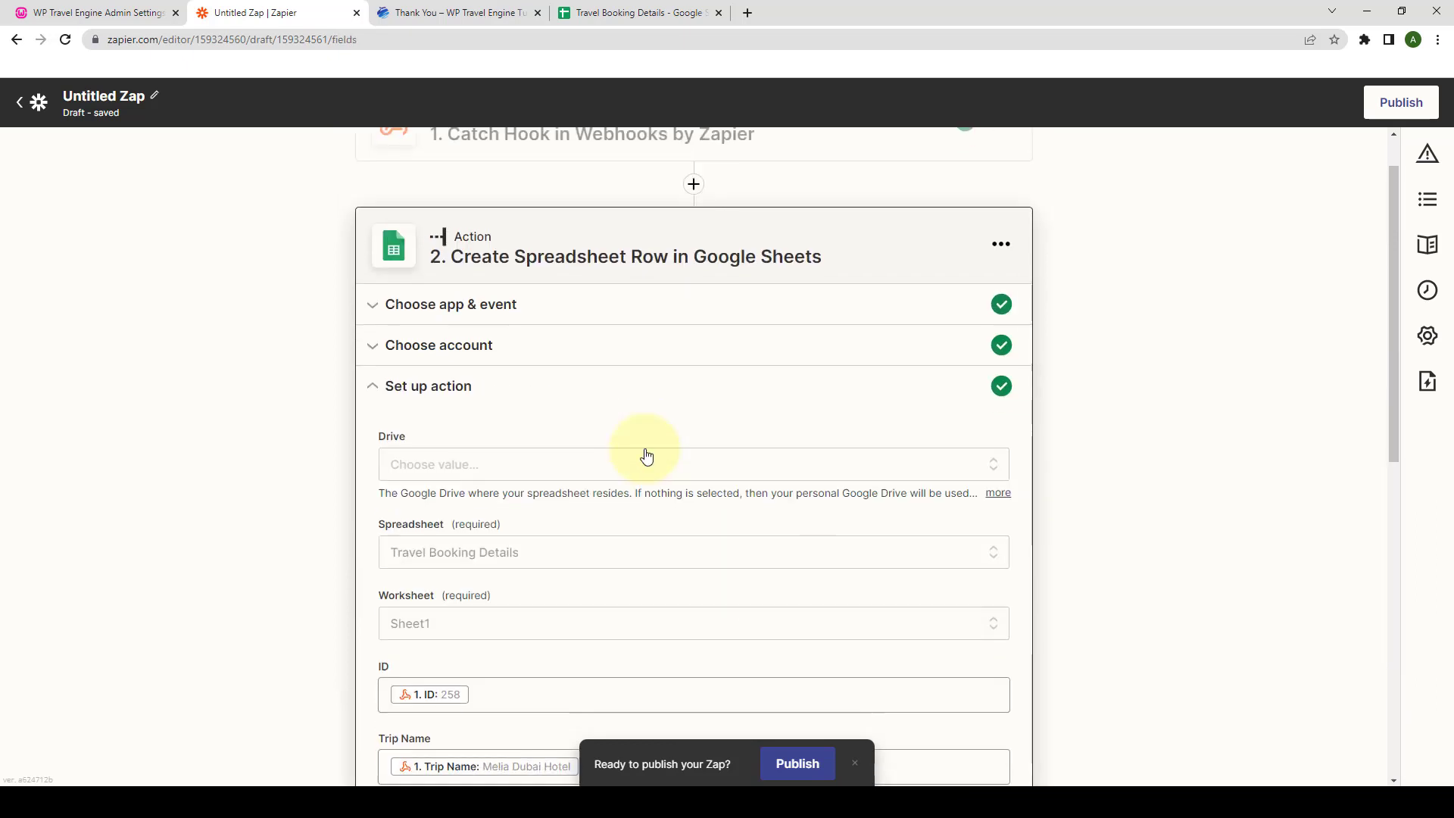
scroll(646, 454, "down", 2)
left_click(513, 325)
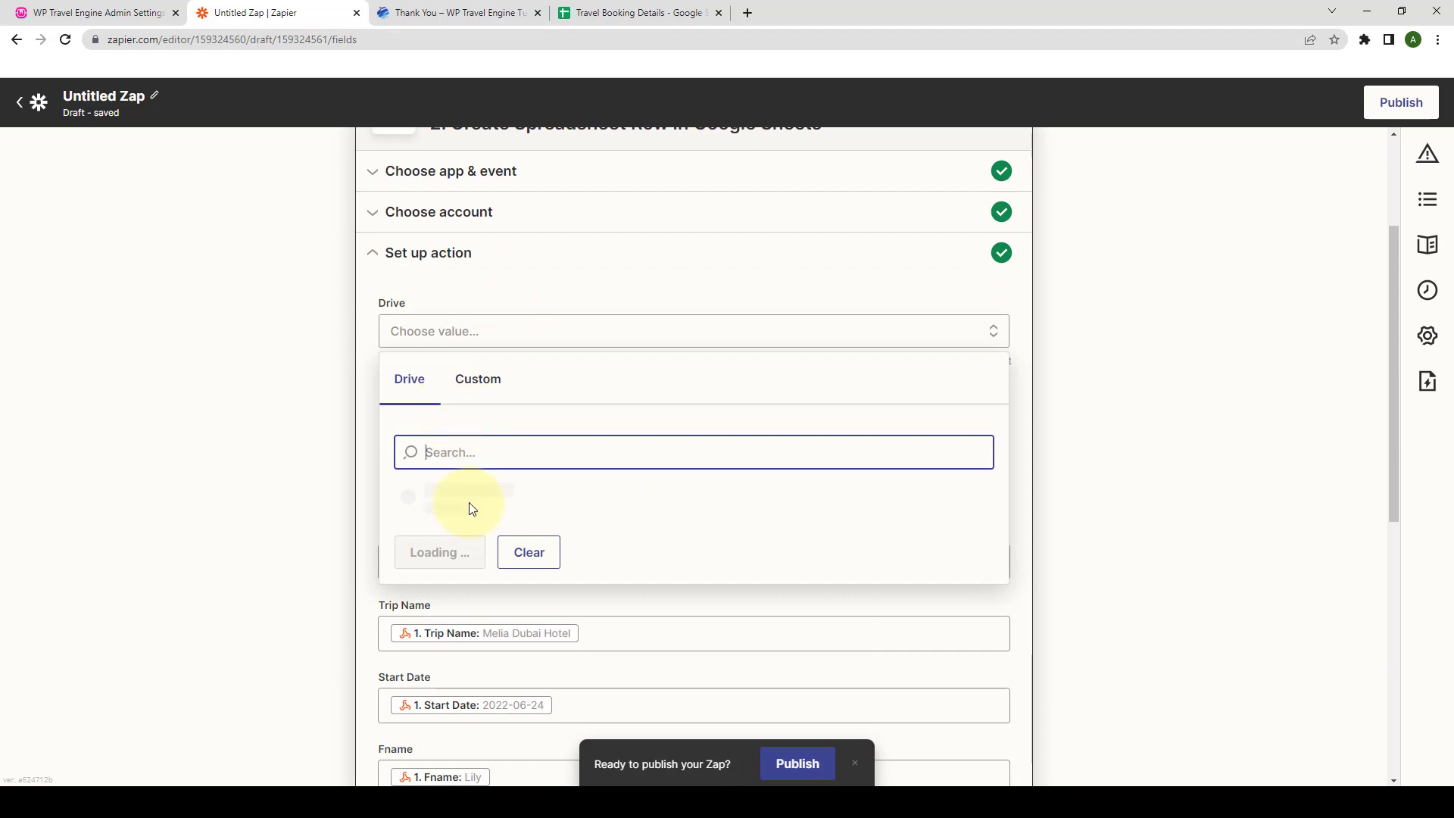
left_click(470, 494)
- Retest the action, sending booking 258 to Travel Booking Details as row 6
scroll(471, 492, "down", 2)
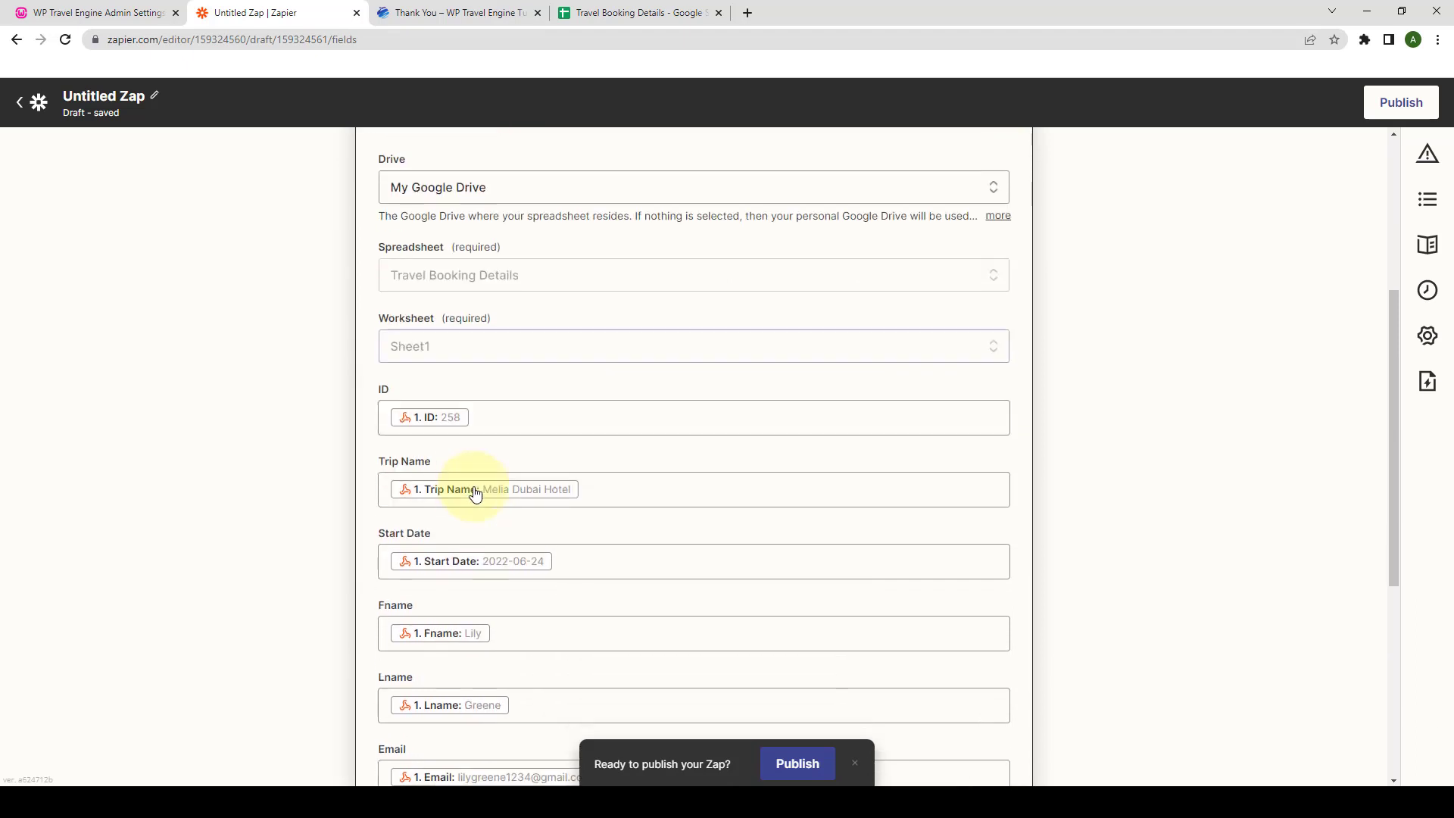
scroll(538, 303, "down", 5)
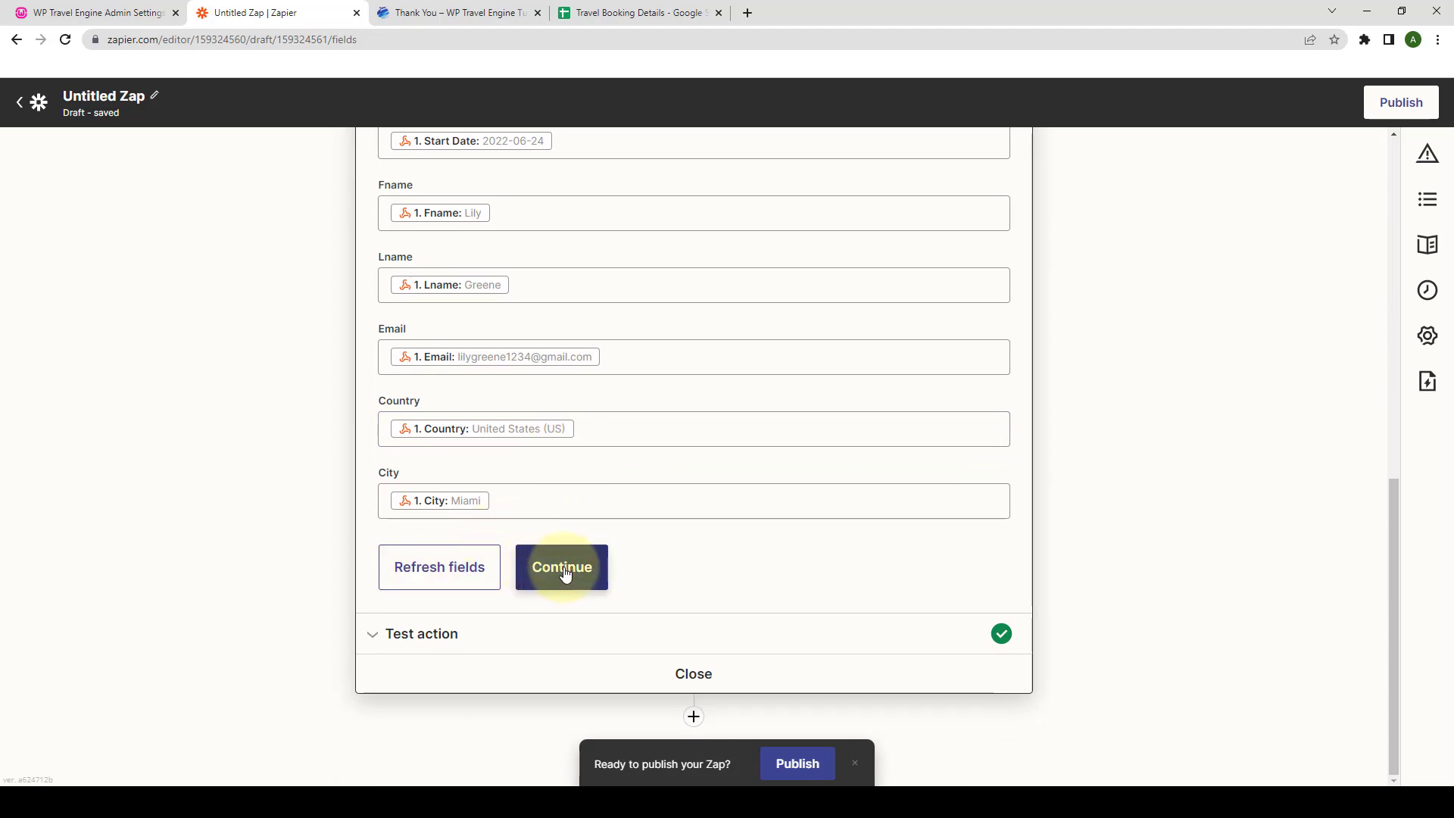
left_click(570, 574)
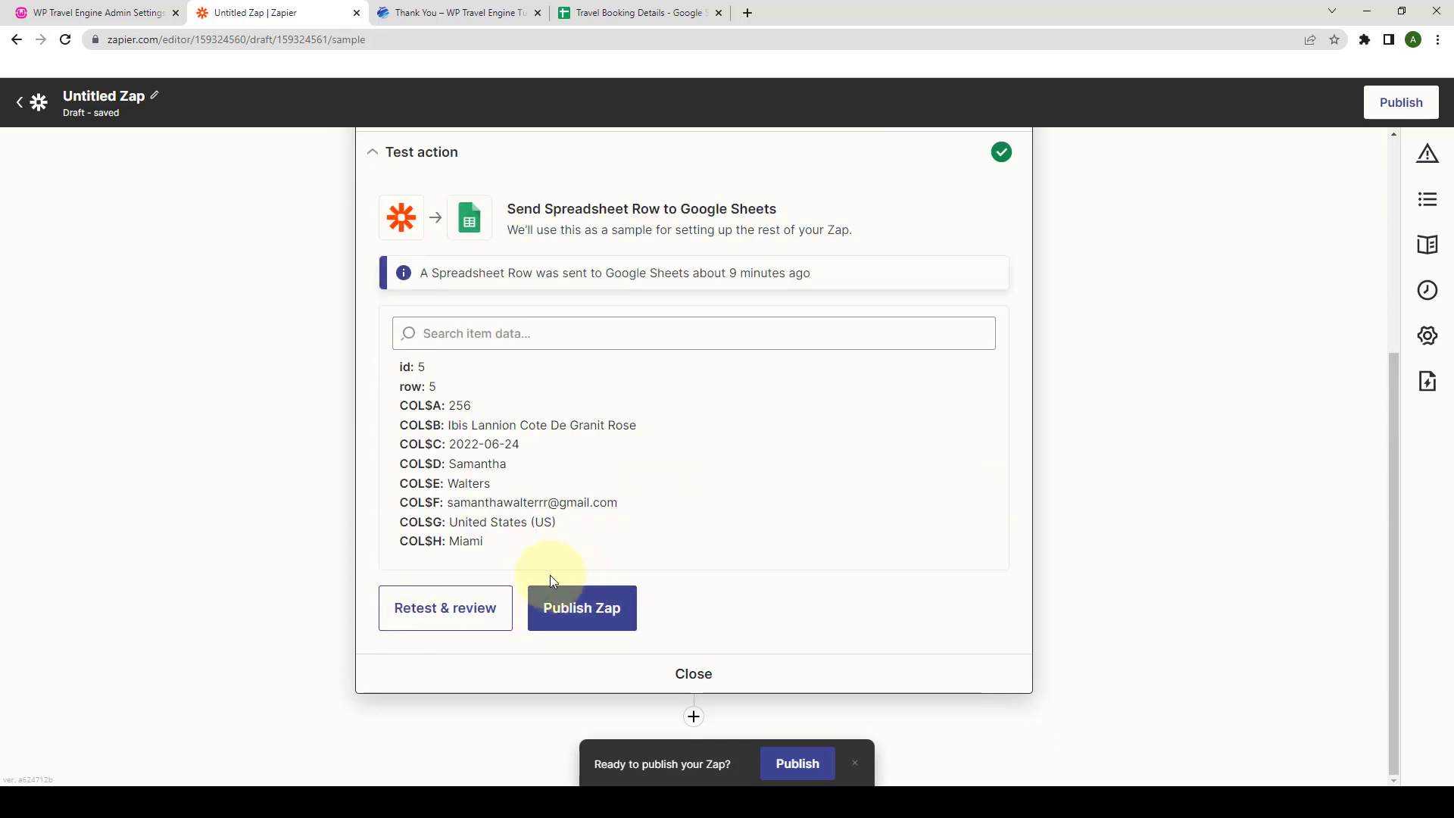
left_click(445, 609)
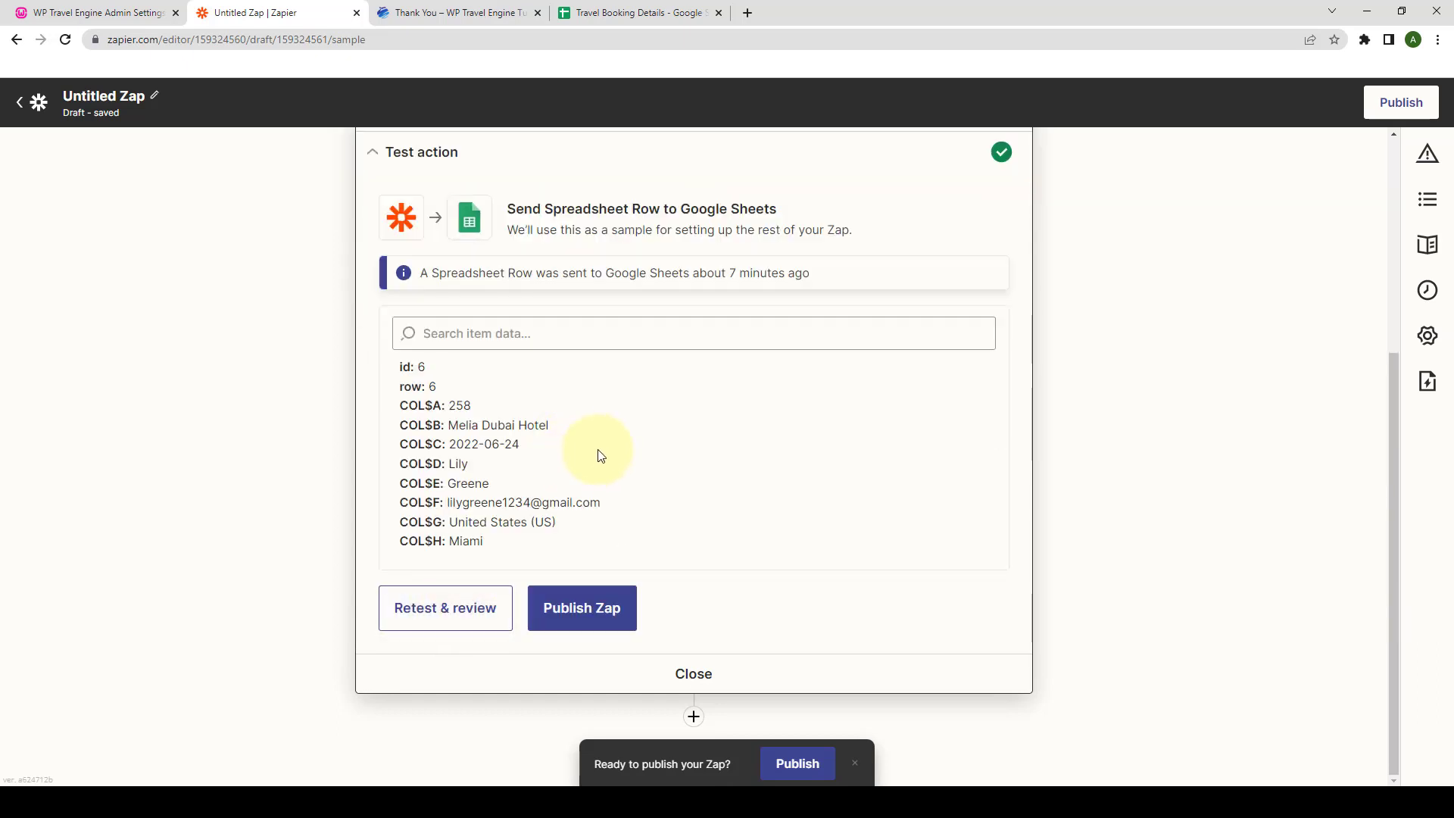
left_click(620, 9)
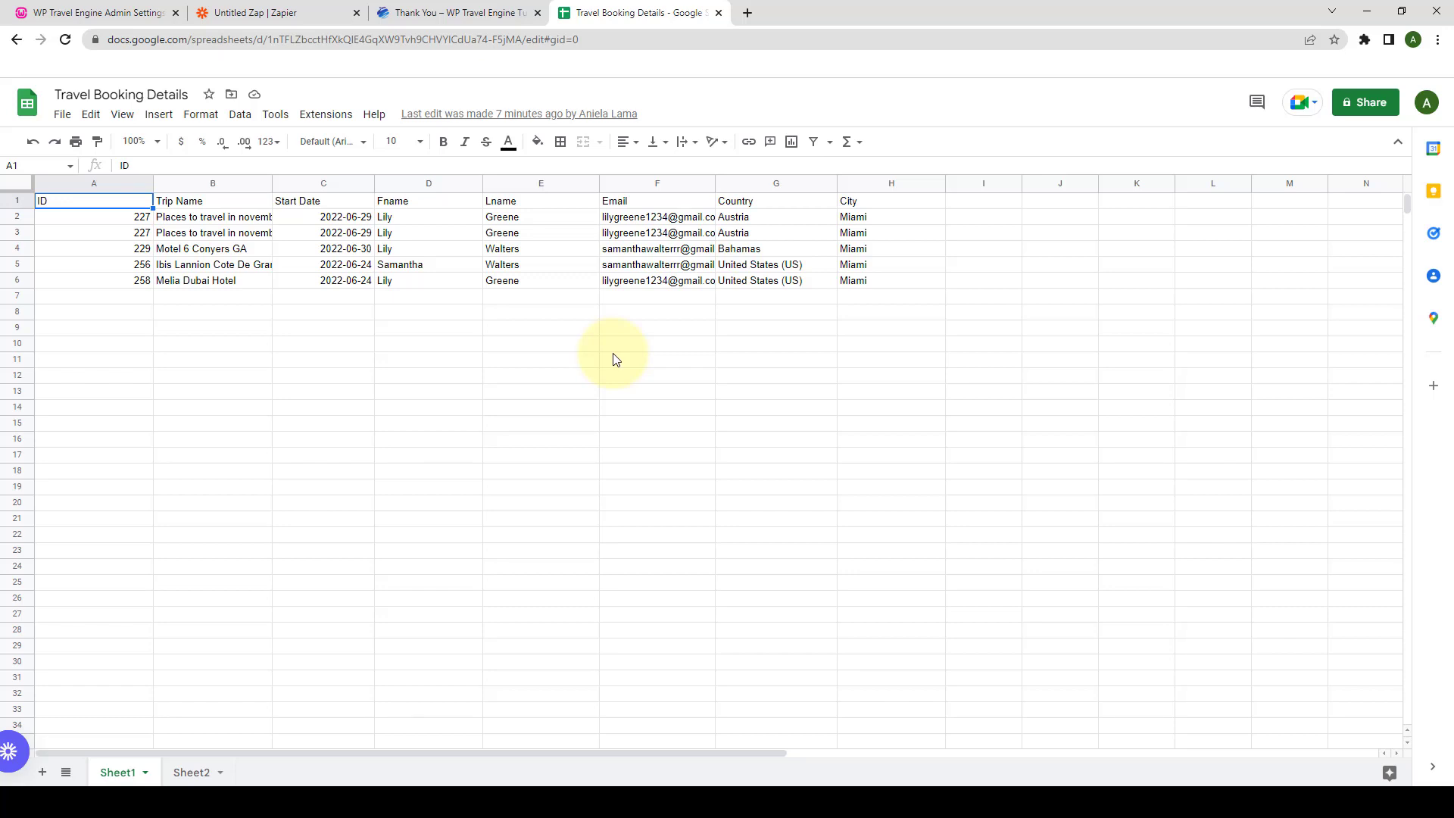
- Turn on the Enable Automation for Enquiries toggle in WP Travel Engine's Zapier Integration settings
left_click(120, 10)
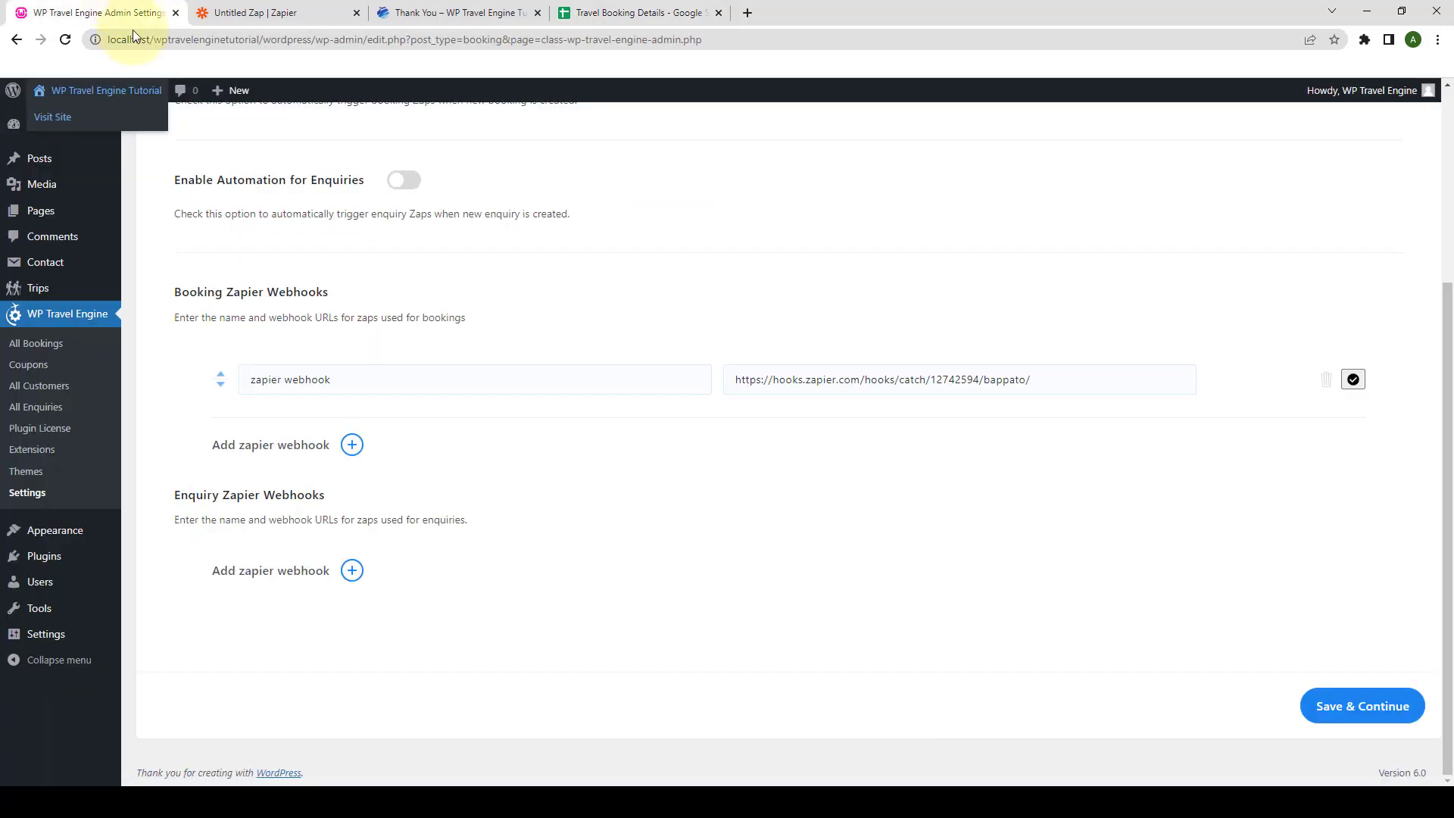
scroll(593, 313, "up", 2)
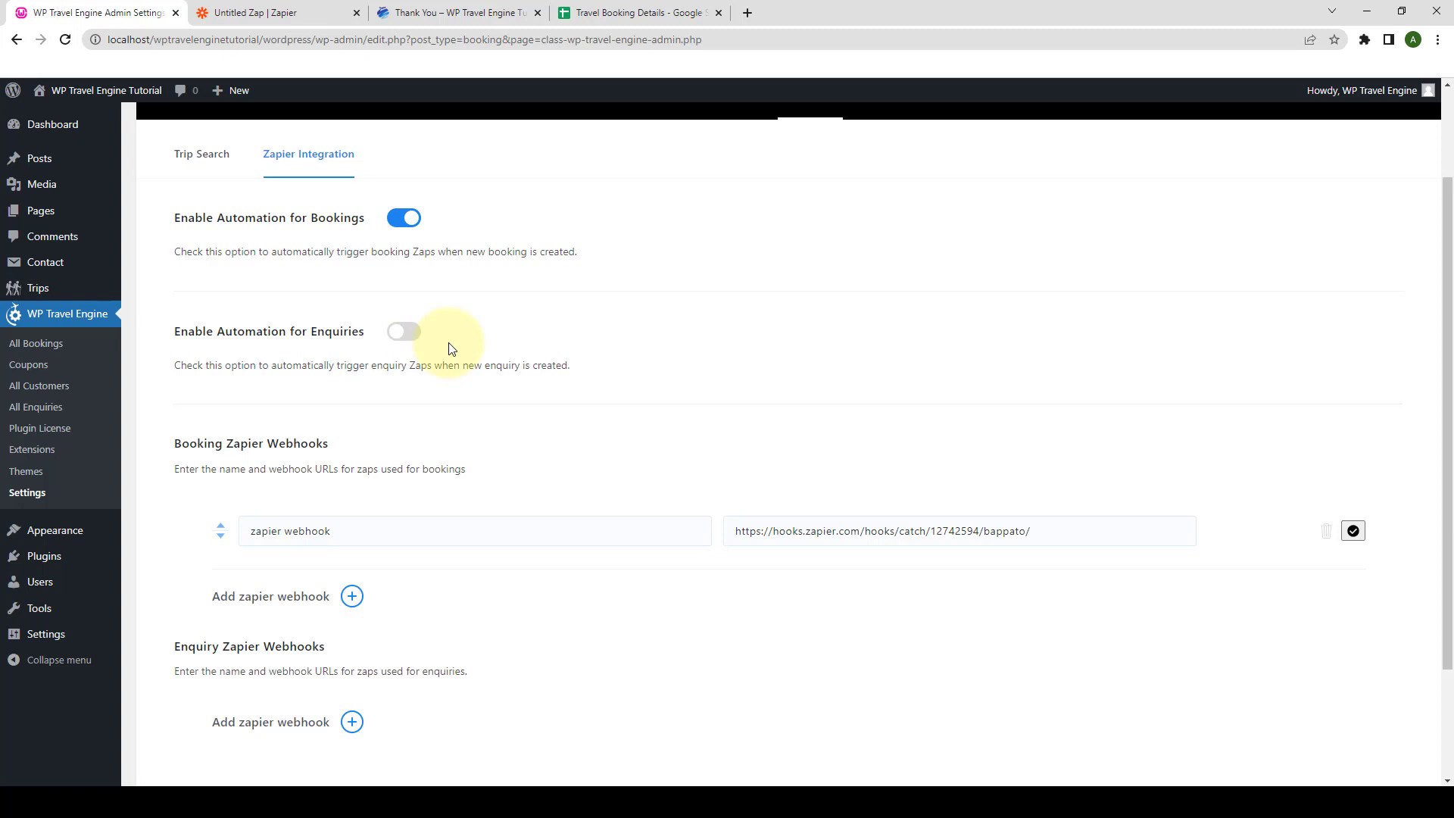
scroll(455, 351, "down", 2)
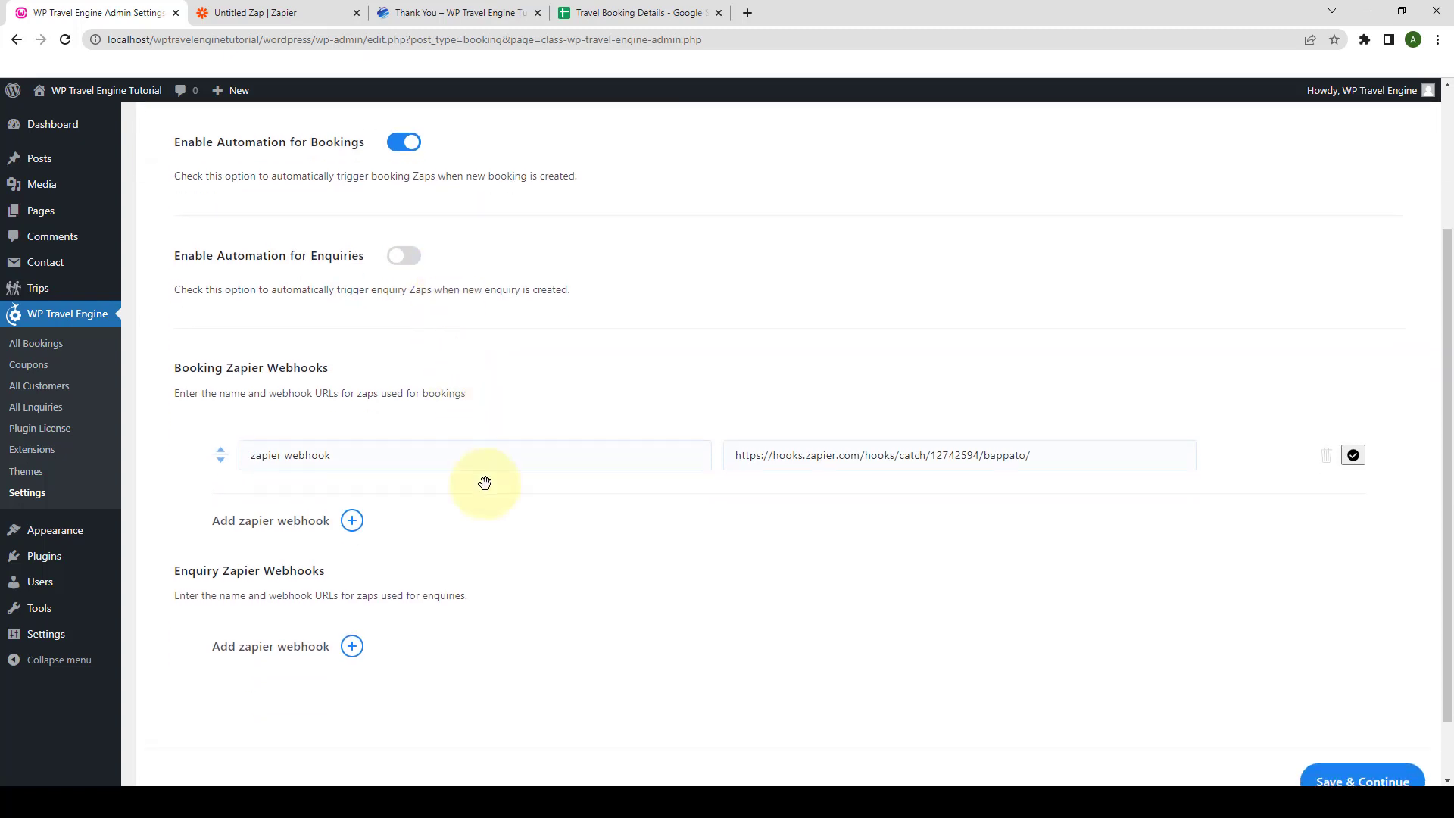
scroll(488, 470, "up", 2)
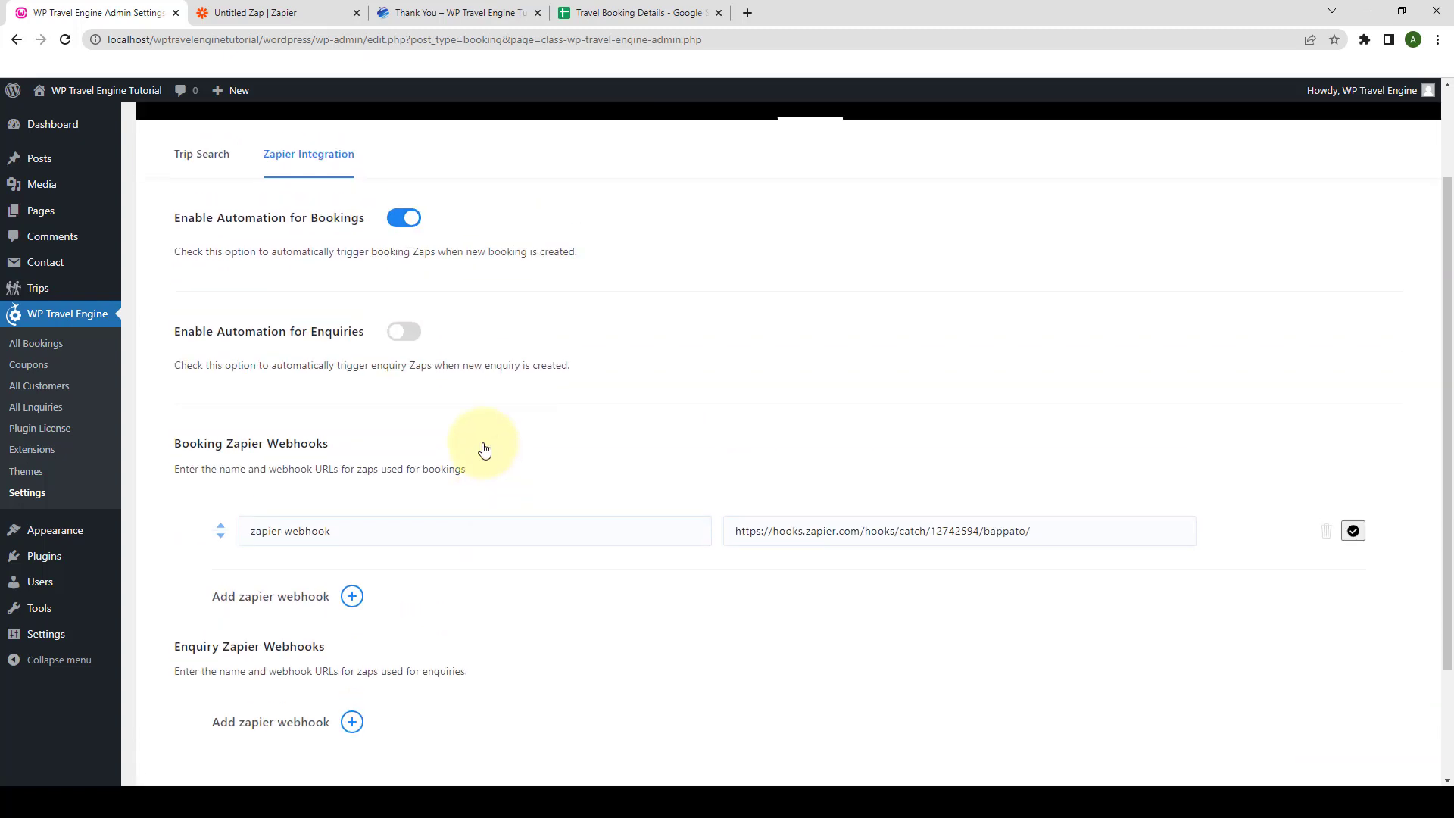
left_click(405, 332)
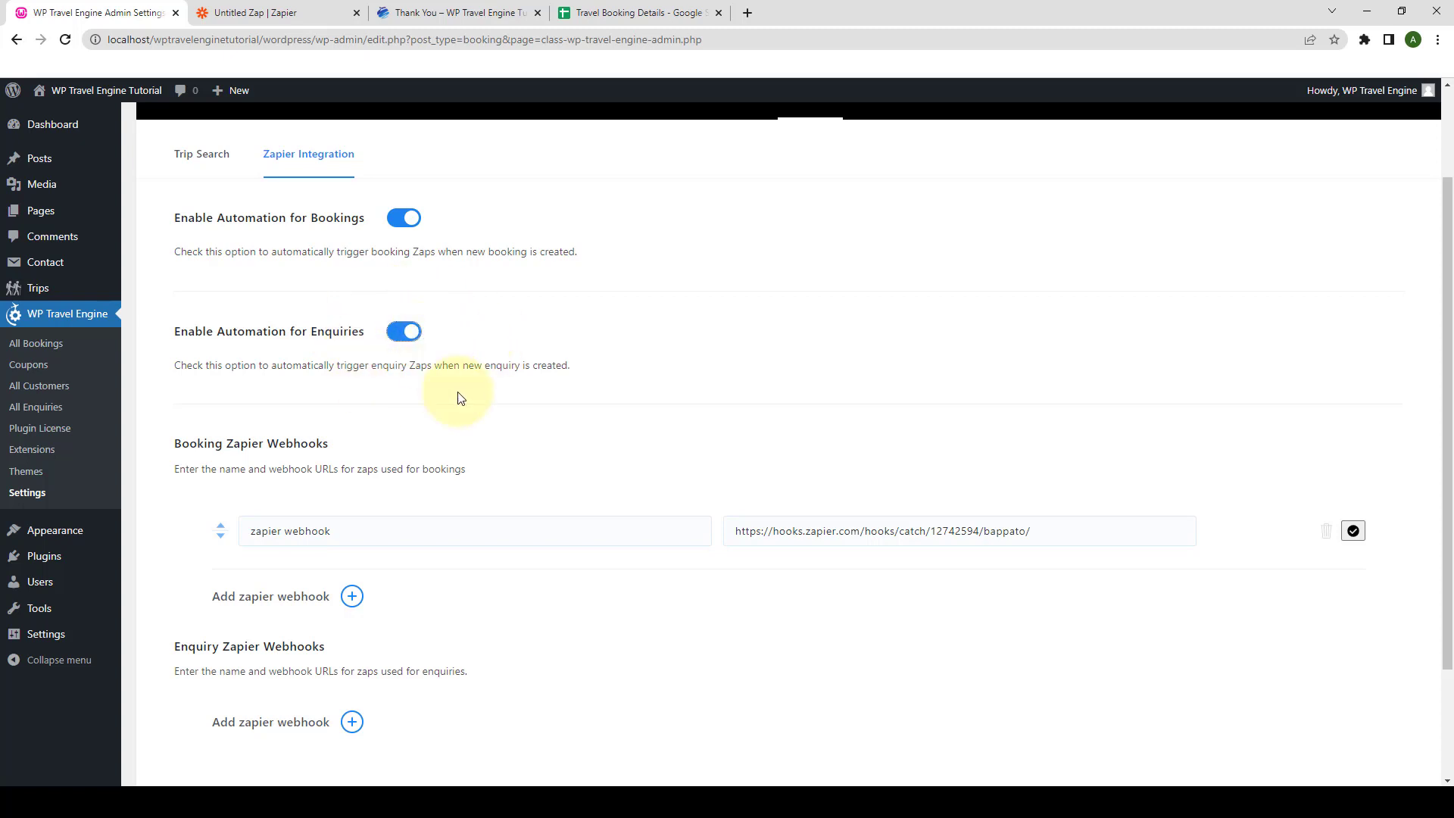
scroll(447, 394, "down", 2)
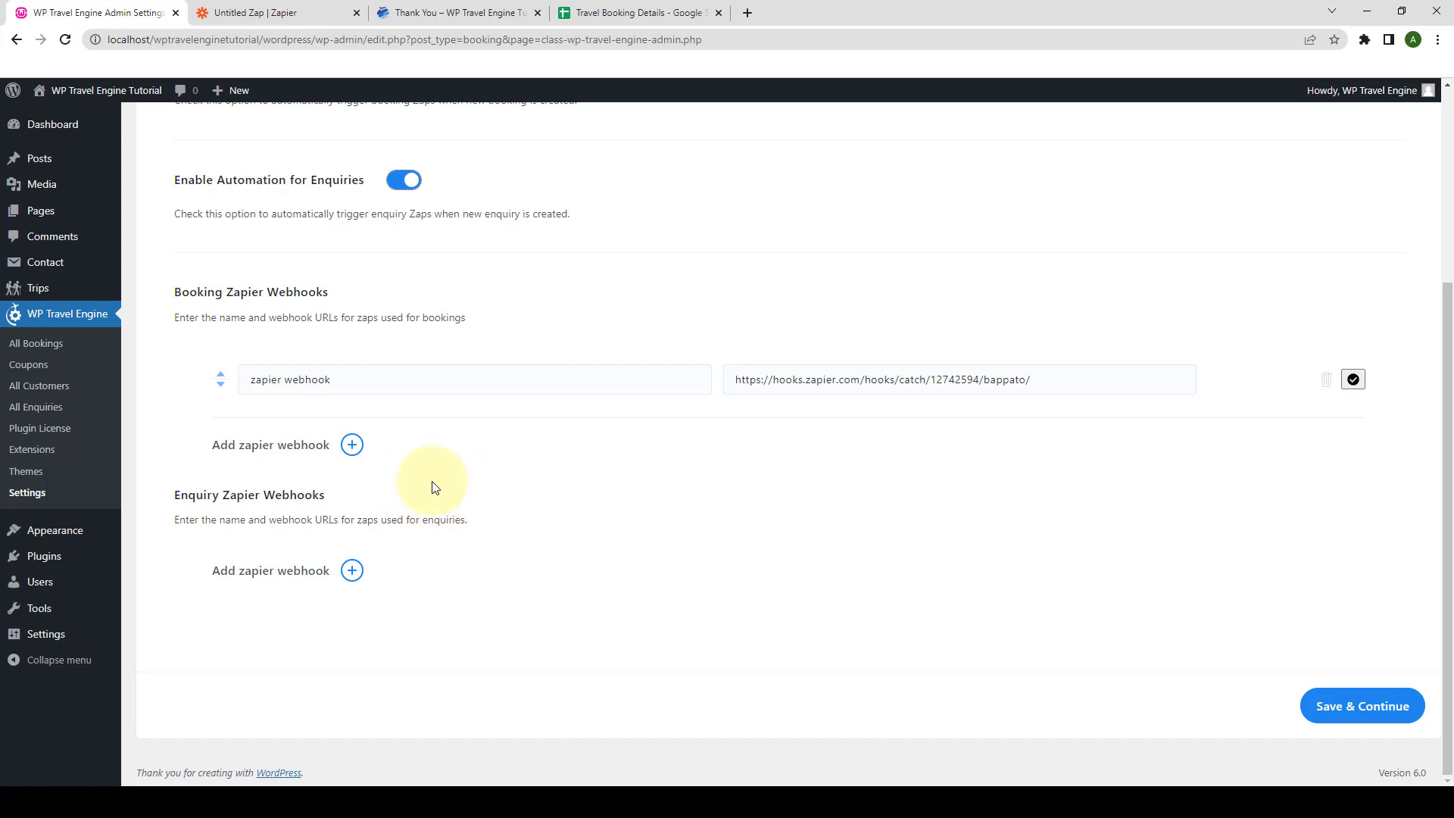
left_click(410, 15)
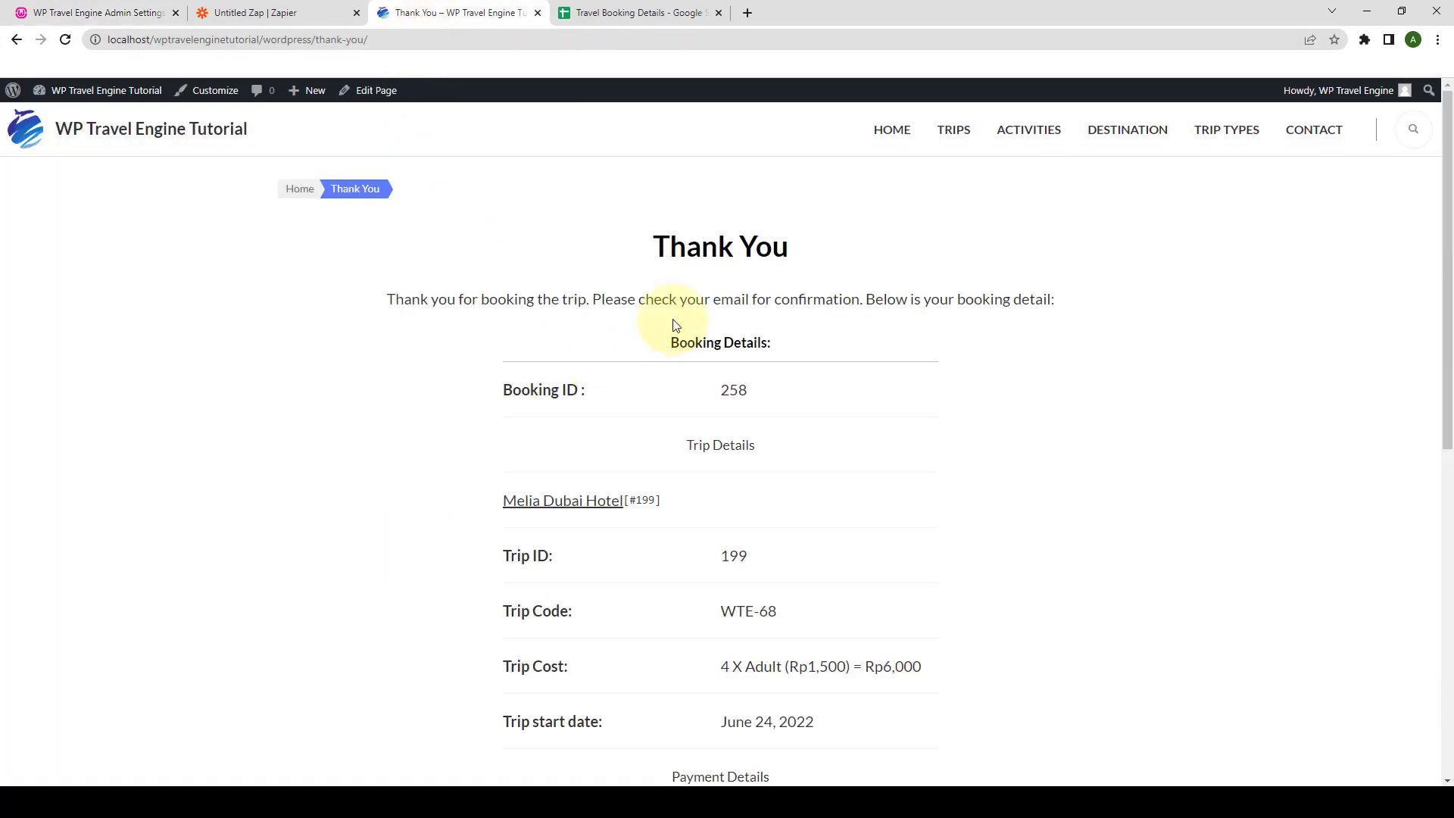
left_click(962, 136)
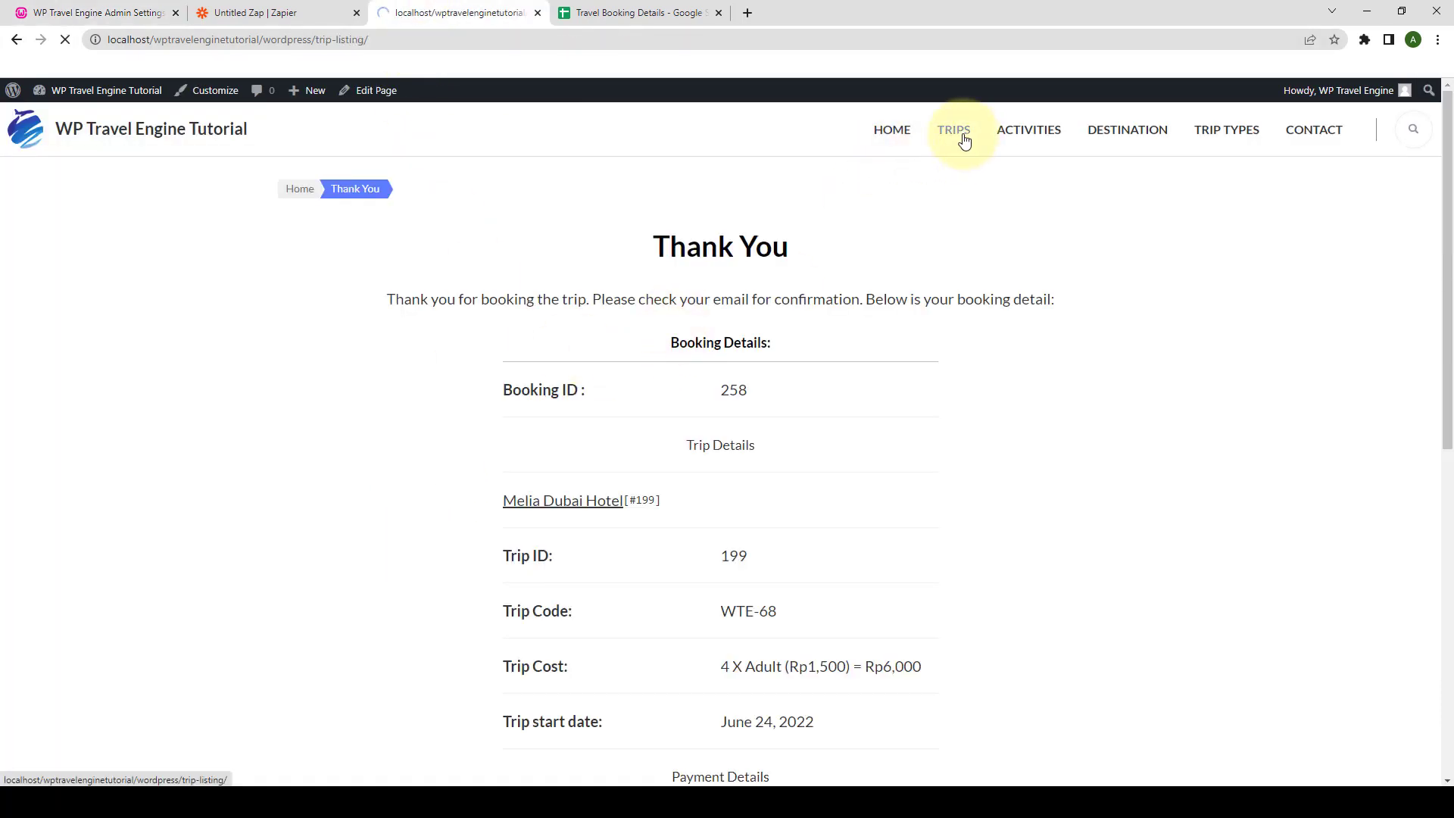
scroll(871, 337, "down", 8)
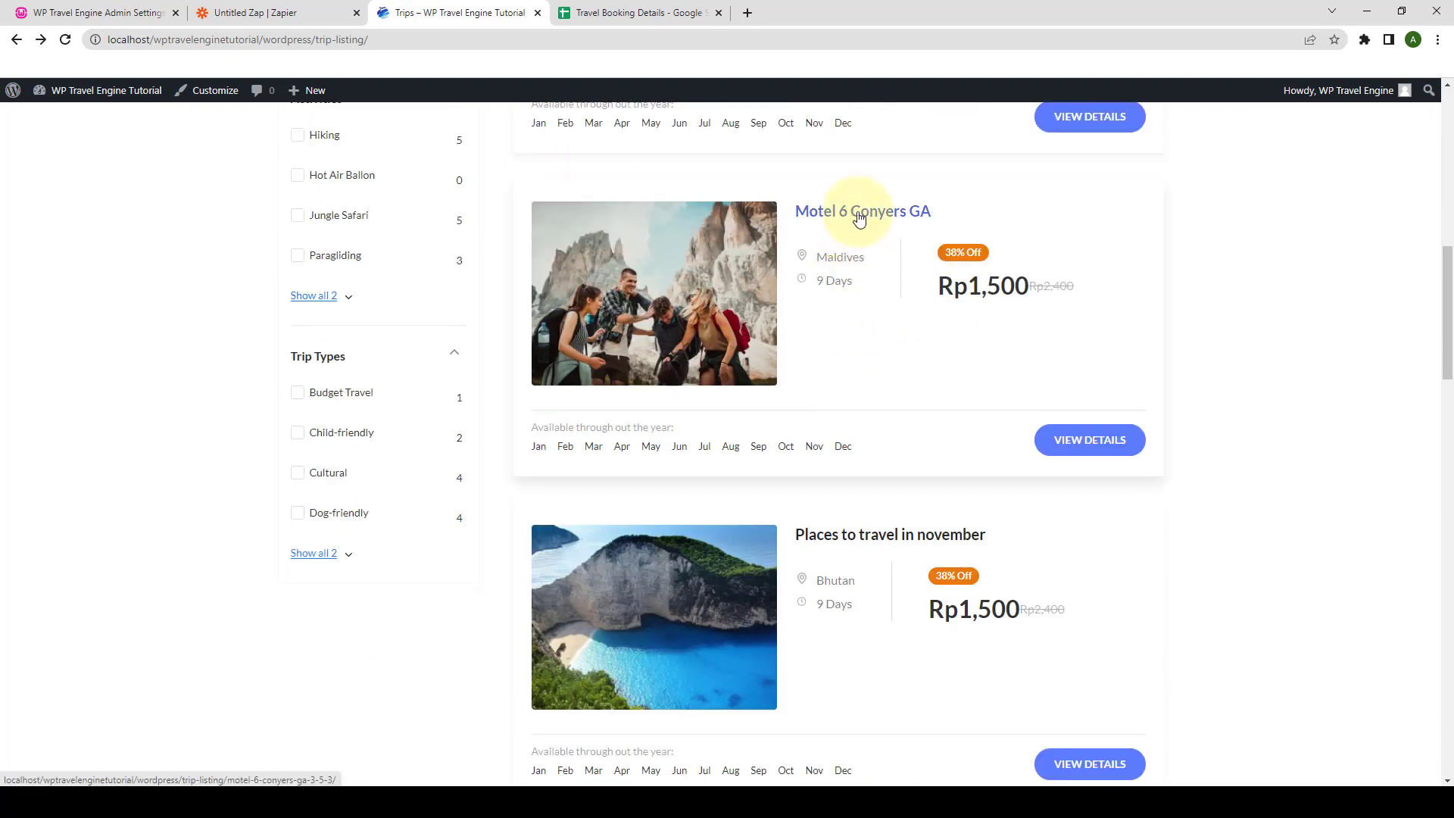
left_click(846, 212)
scroll(833, 330, "down", 12)
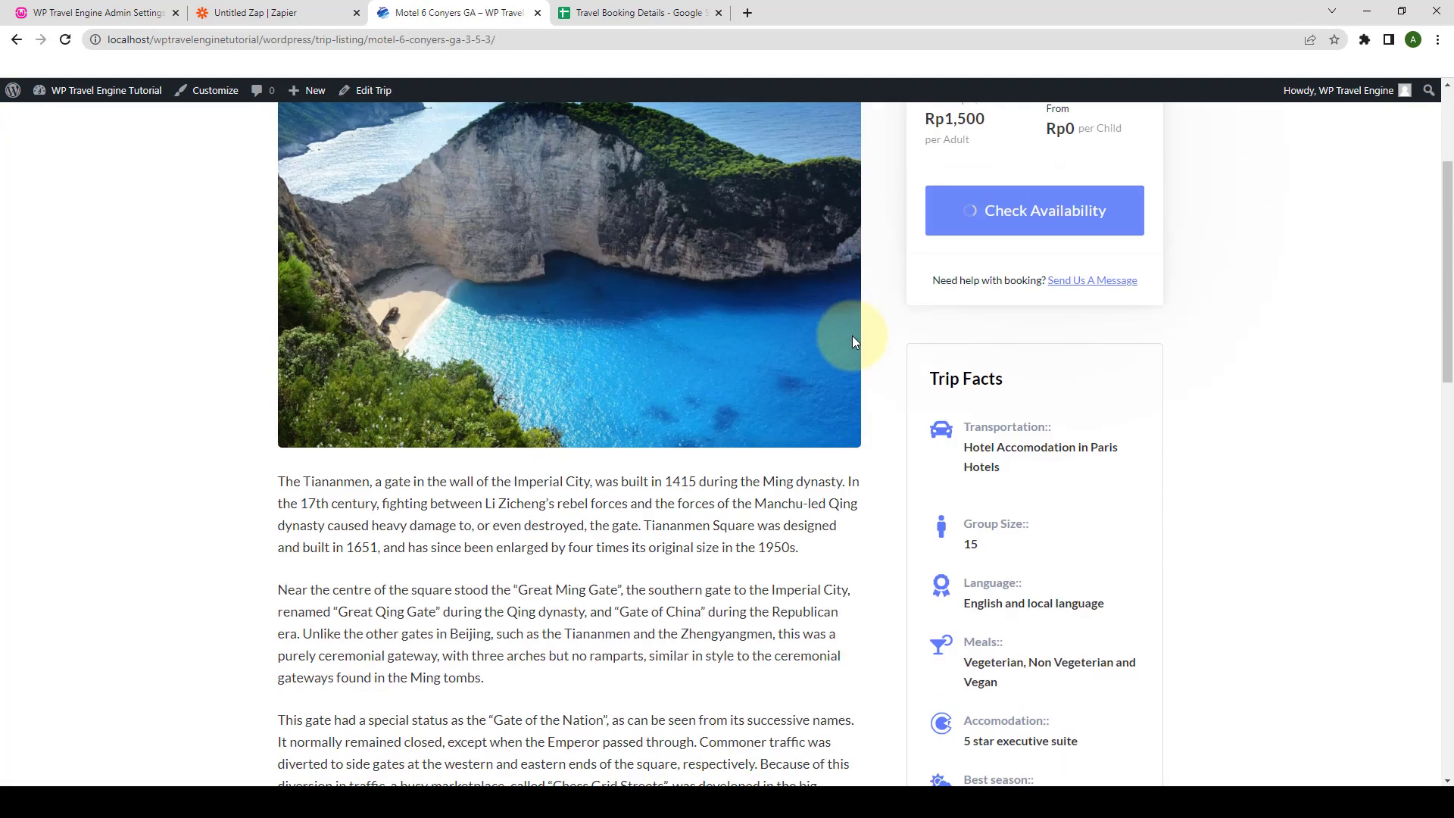
scroll(856, 349, "down", 2)
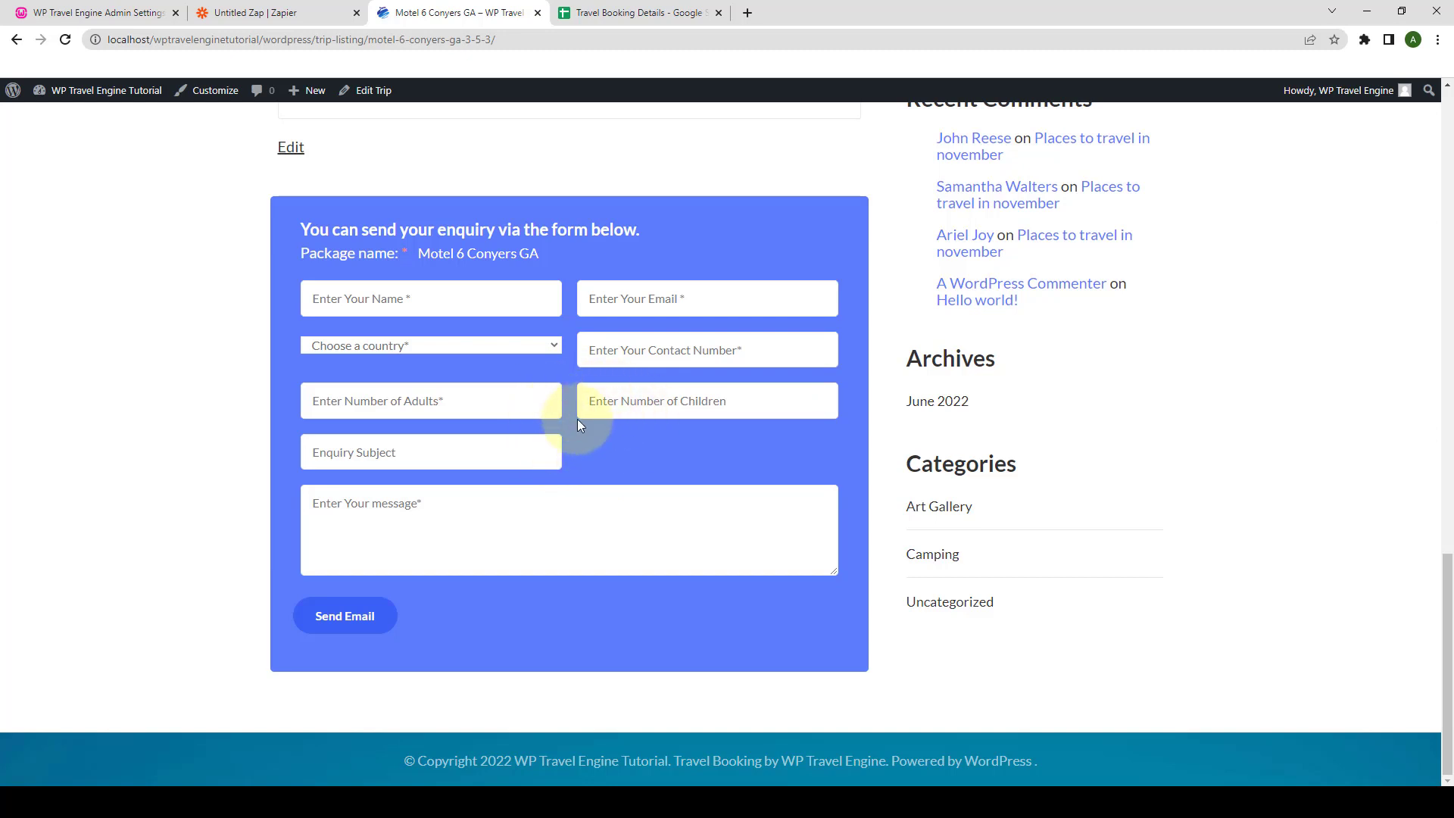
left_click(99, 12)
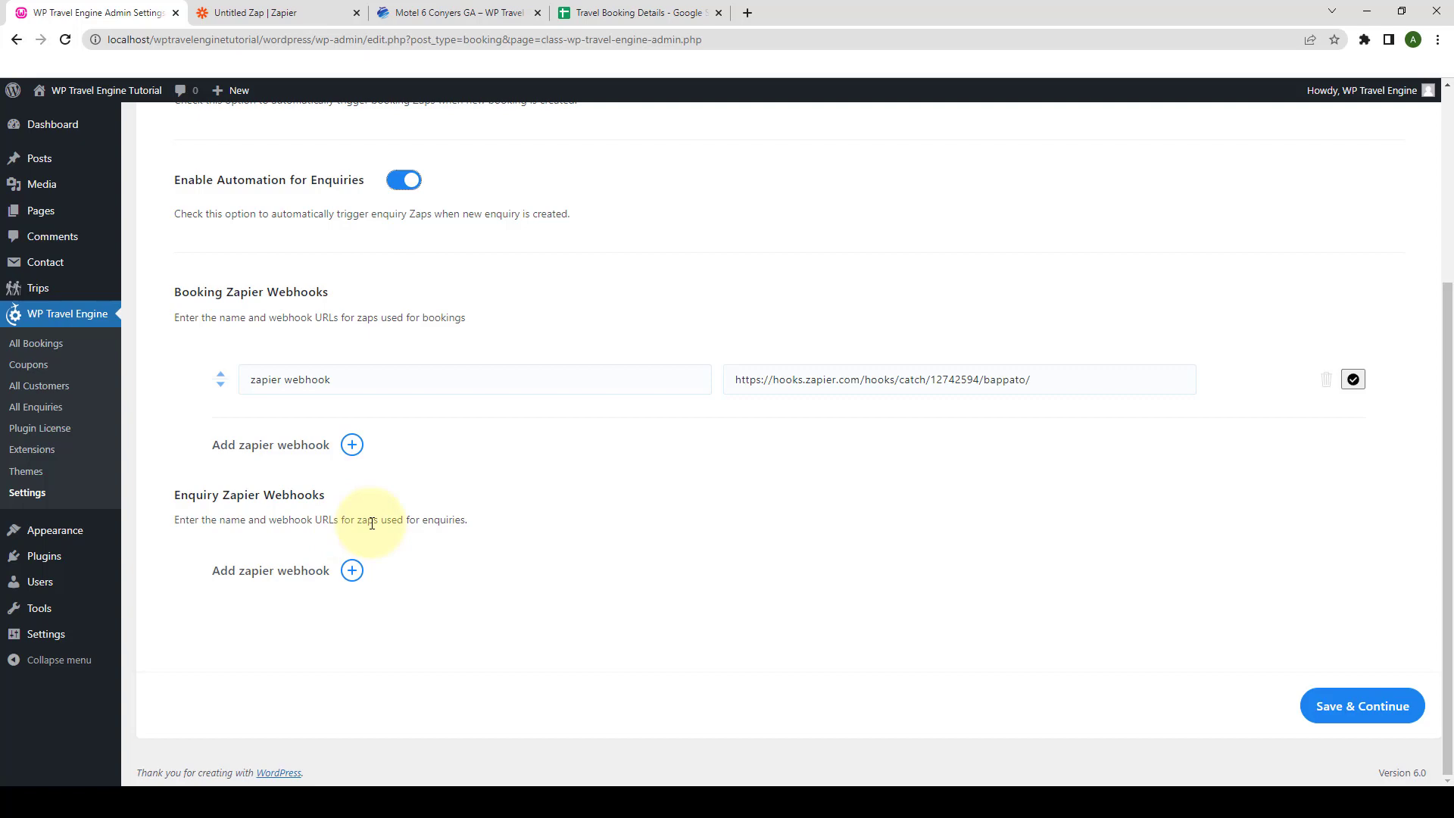
- Save the Zapier Integration settings with Save & Continue
scroll(617, 455, "up", 3)
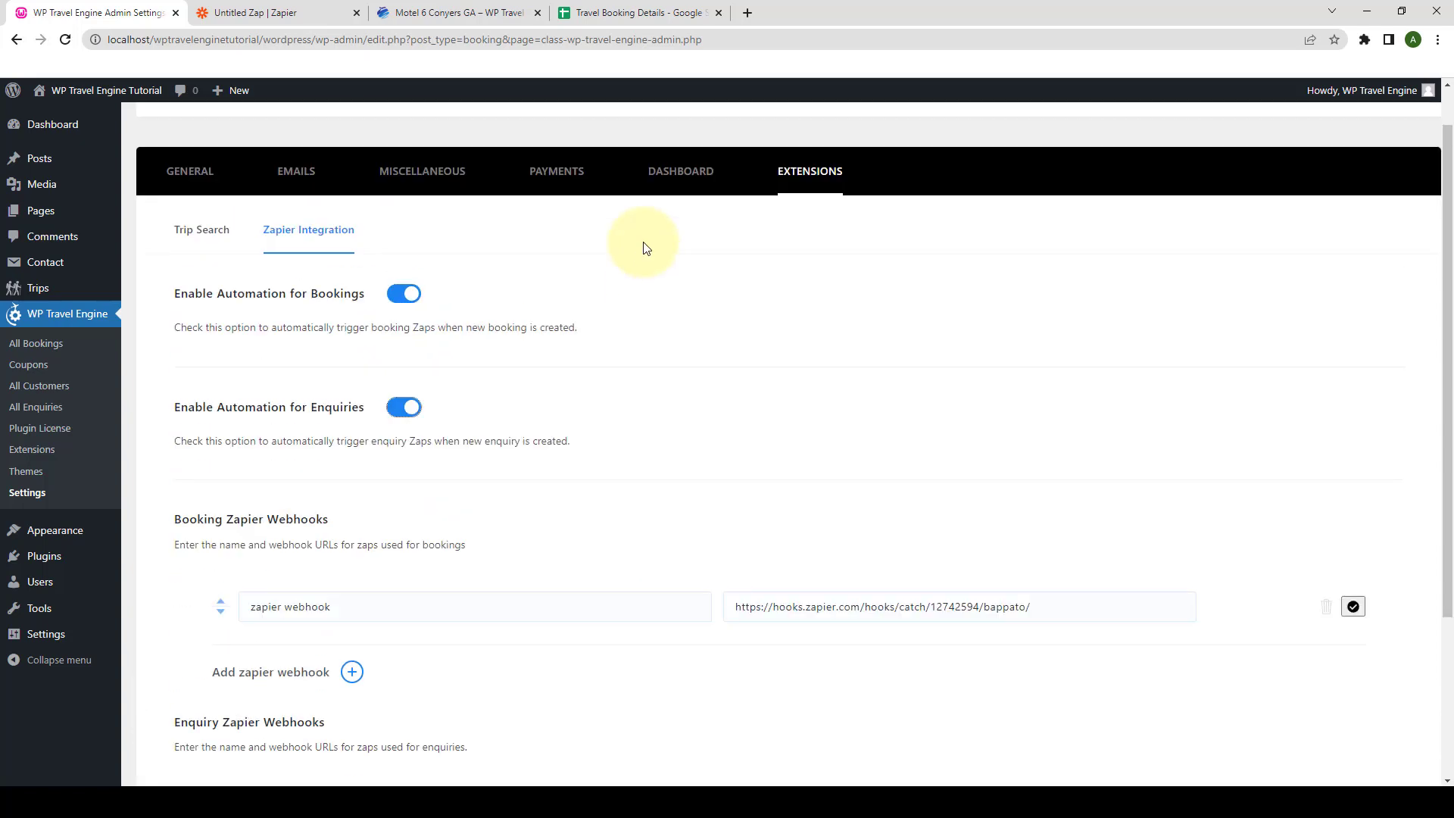
scroll(653, 338, "down", 3)
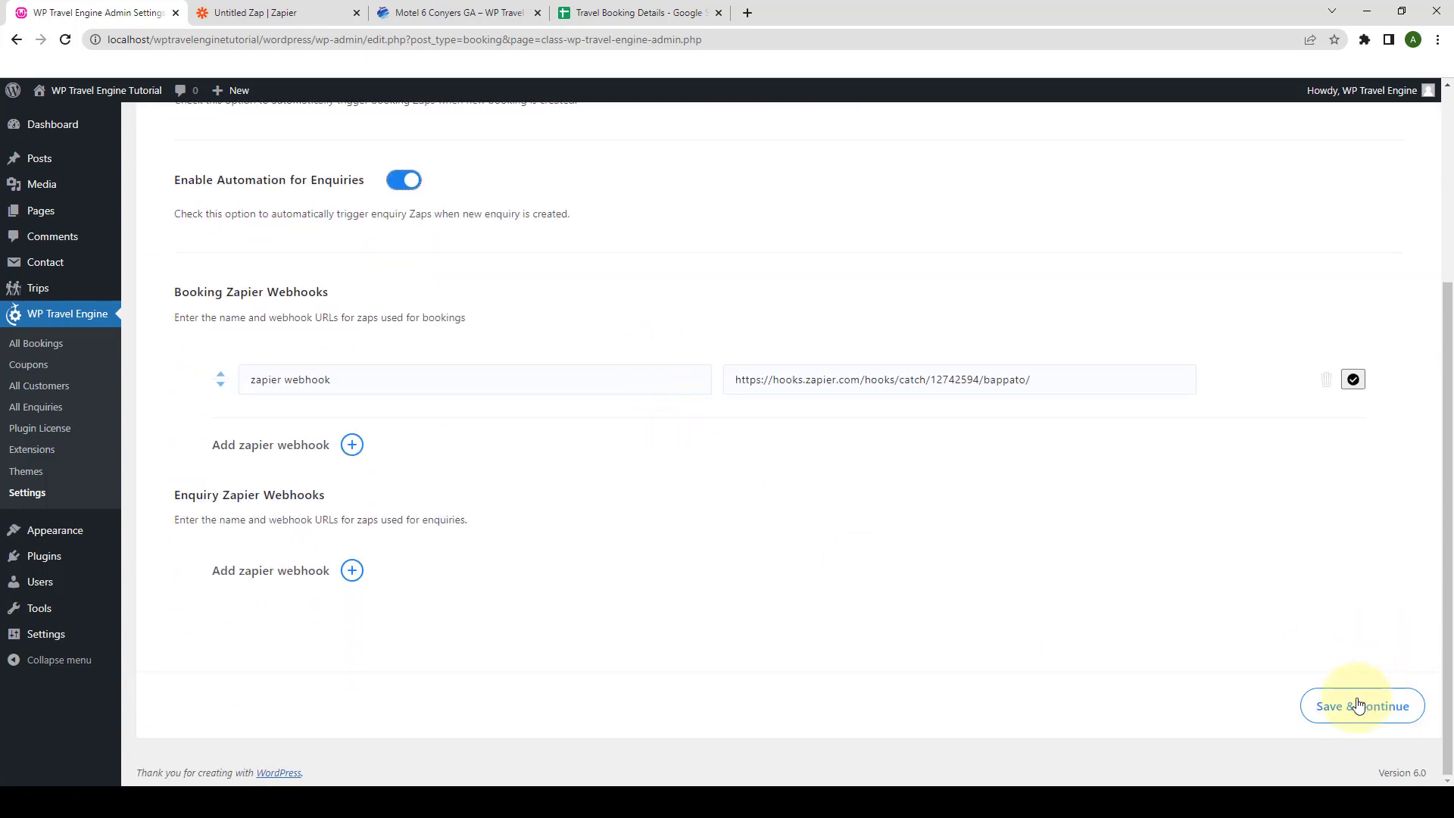
left_click(1402, 720)
scroll(786, 618, "up", 2)
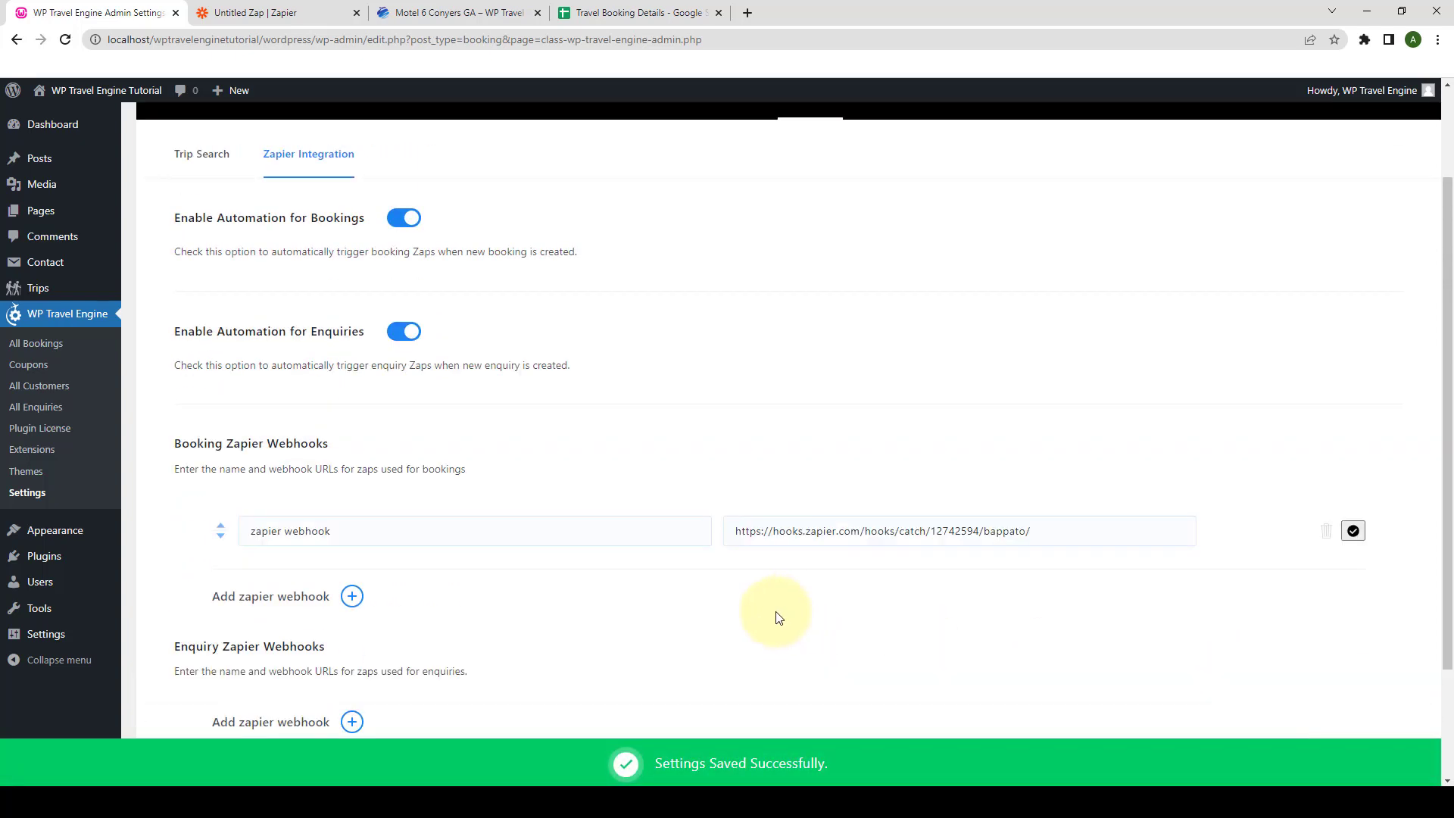